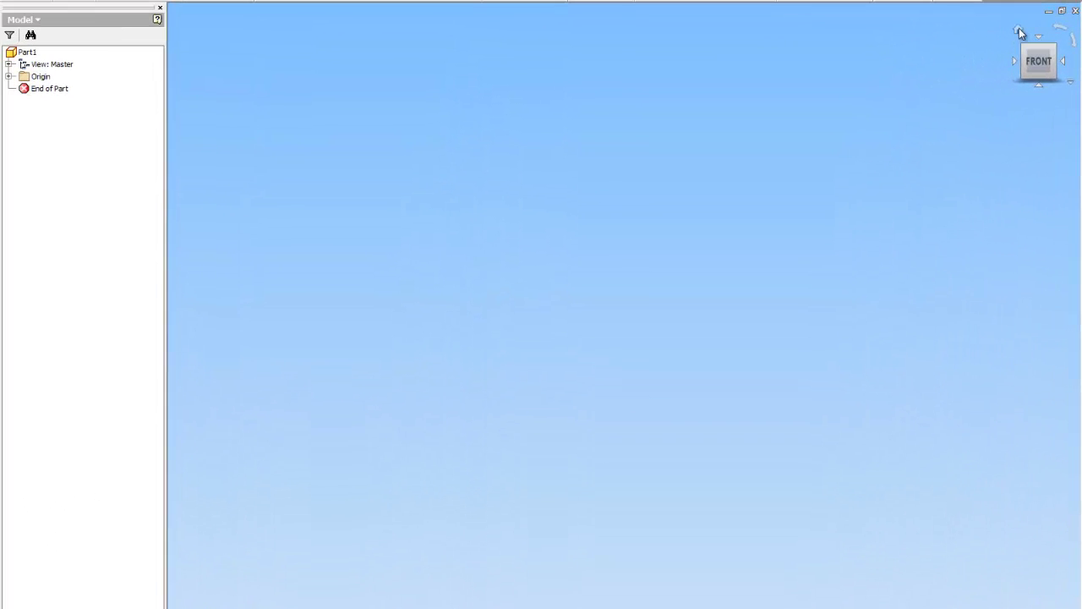
Step: Switch the empty Part1 from the Front view to the home isometric view
{"action": "left_click", "coordinate": [1019, 32]}
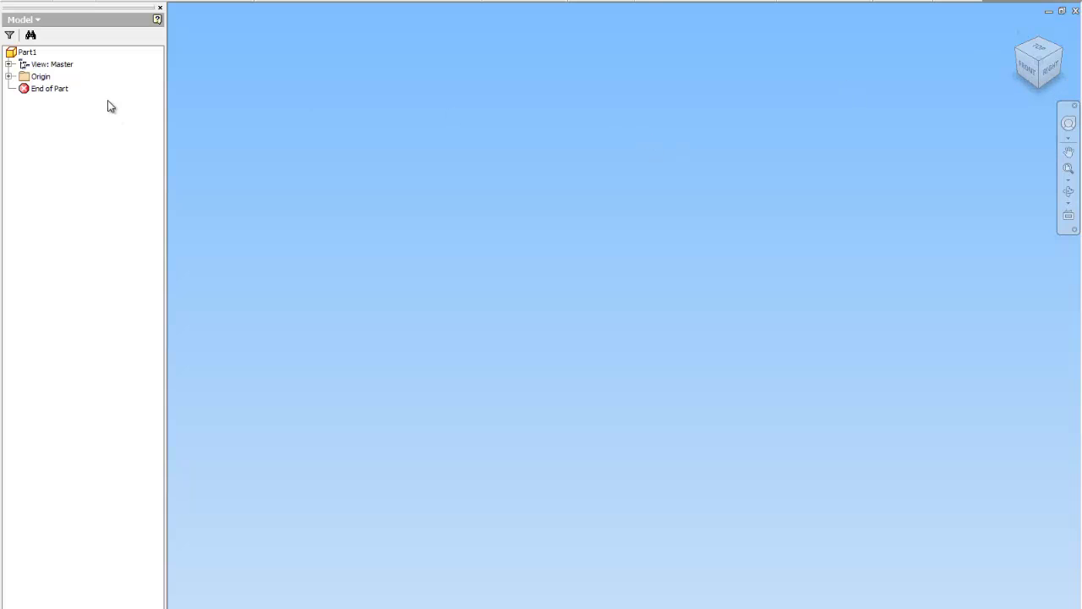
Step: Sketch a closed six-sided L-shaped outline of straight lines on the XY Plane
{"action": "left_click", "coordinate": [8, 76]}
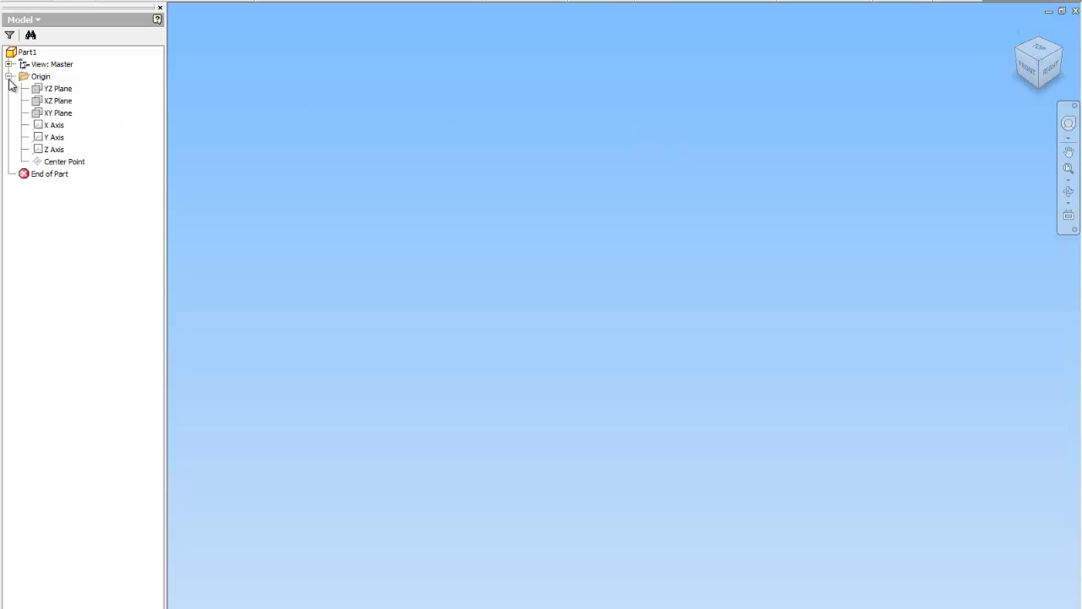
{"action": "left_click", "coordinate": [60, 116]}
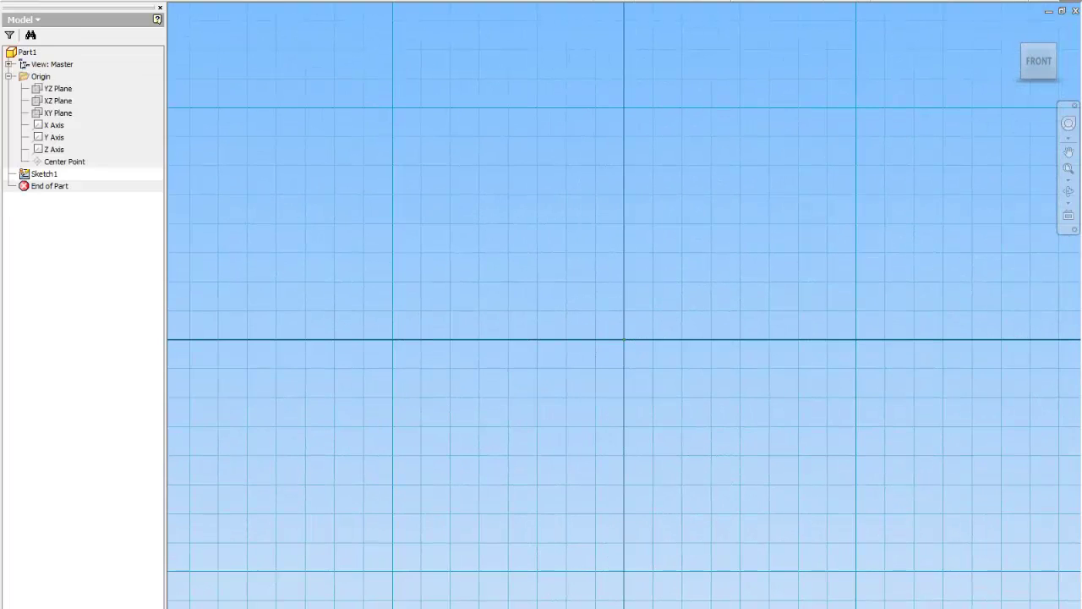
{"action": "key", "text": "l"}
{"action": "left_click", "coordinate": [218, 184]}
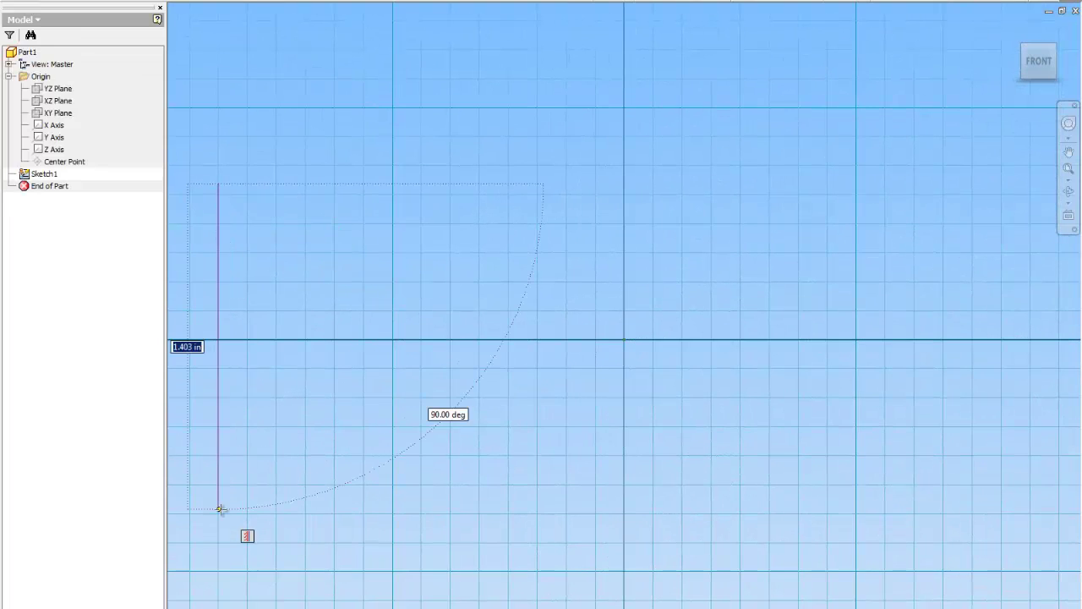
{"action": "left_click", "coordinate": [218, 508]}
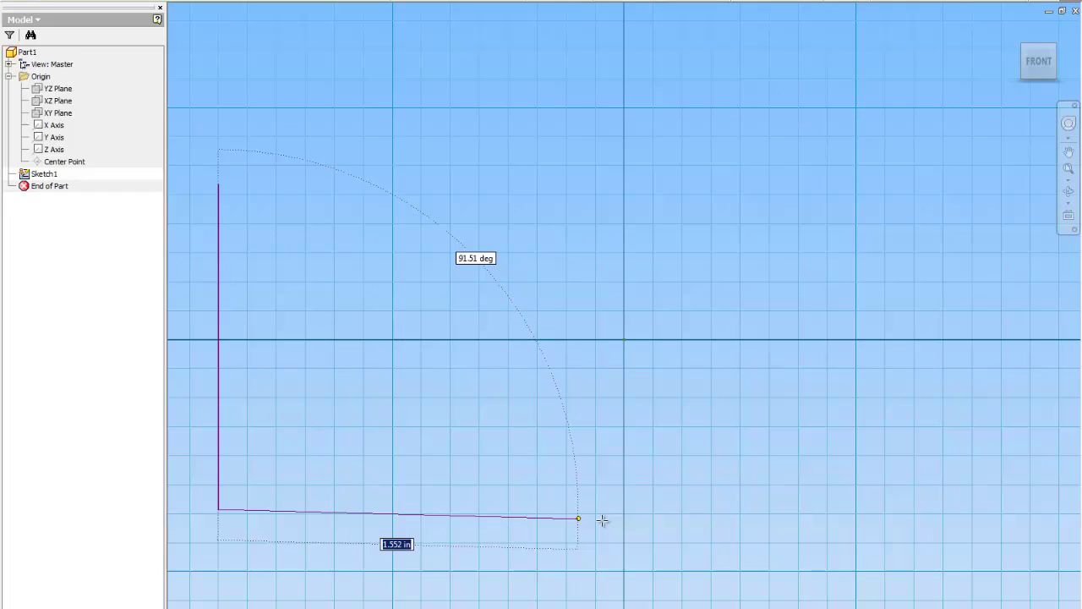
{"action": "left_click", "coordinate": [829, 508]}
{"action": "left_click", "coordinate": [833, 274]}
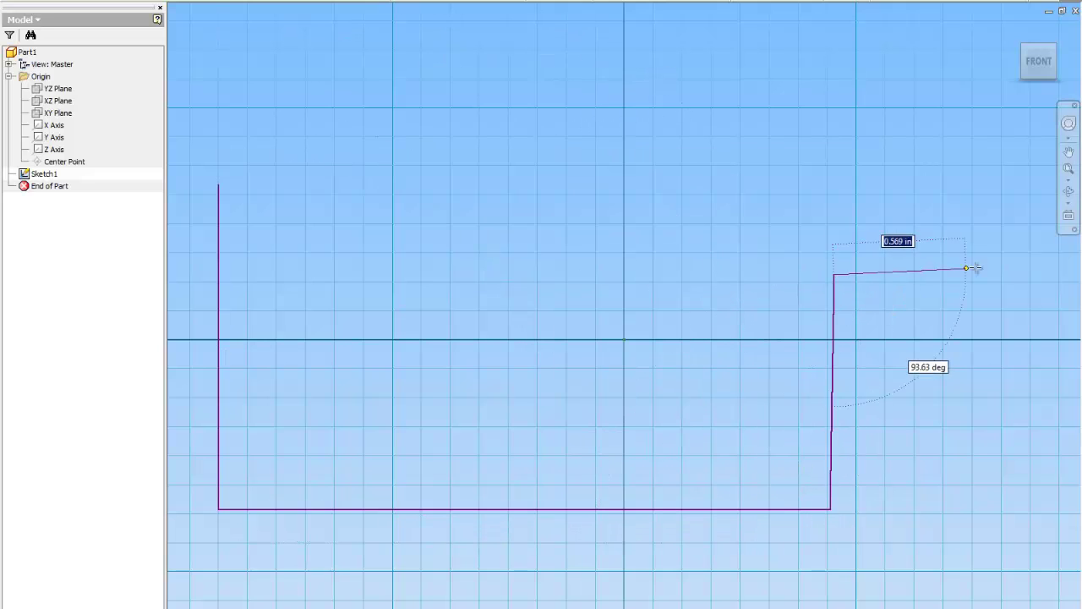
{"action": "left_click", "coordinate": [1049, 274]}
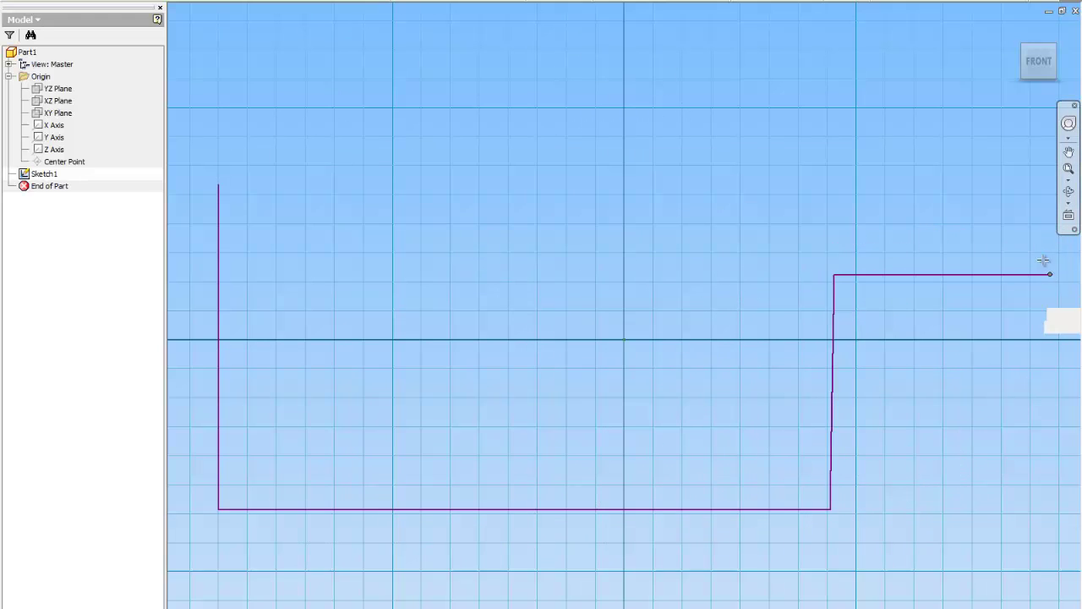
{"action": "left_click", "coordinate": [1049, 183]}
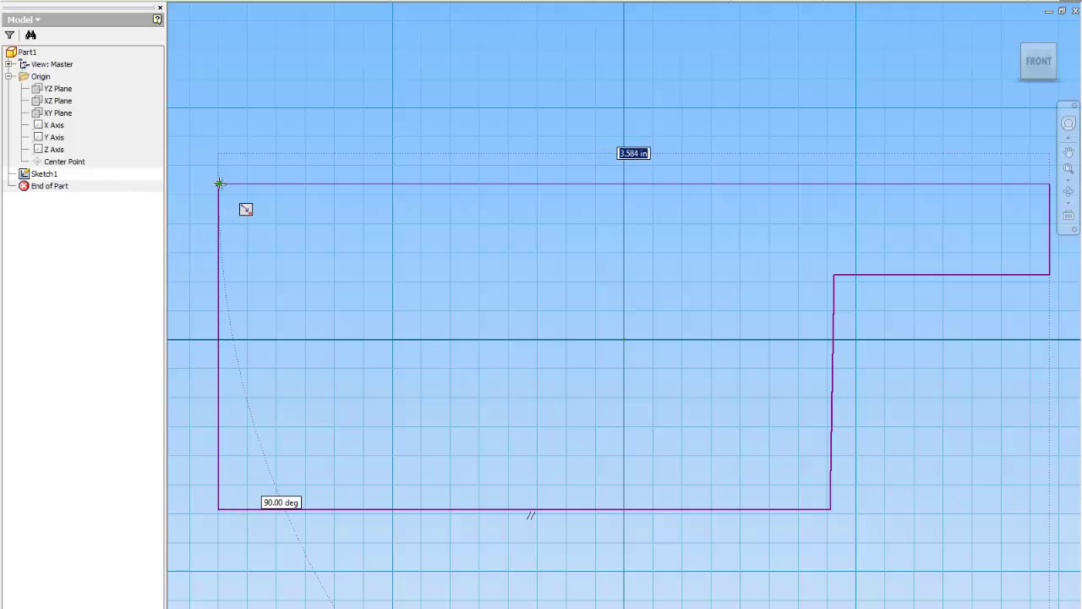
{"action": "left_click", "coordinate": [218, 183]}
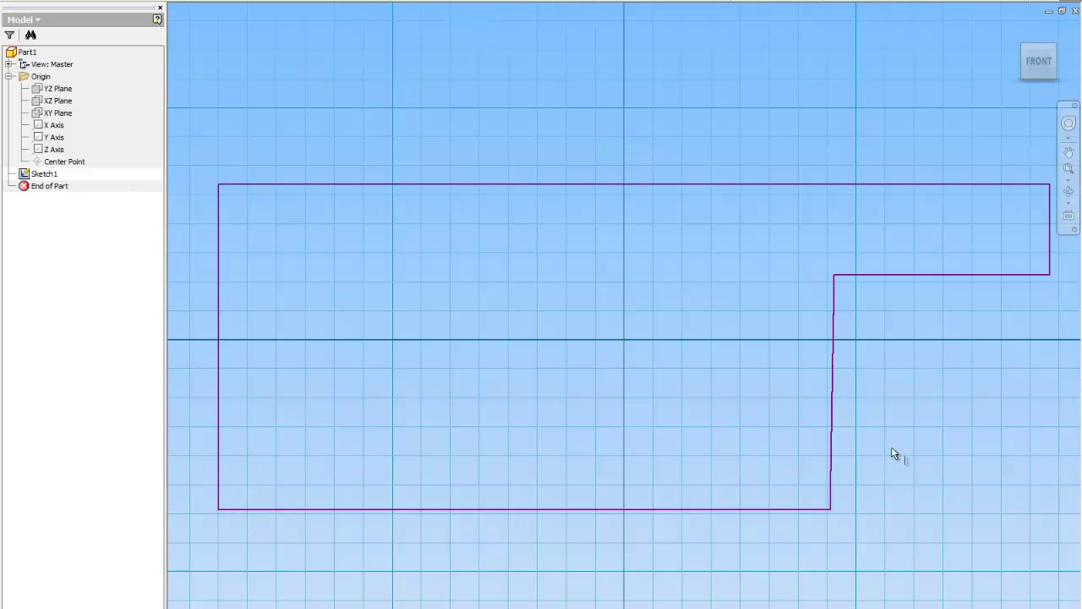
Step: Make the step edge vertical, then dimension the top edge 12 and the left height 3
{"action": "left_click", "coordinate": [833, 445]}
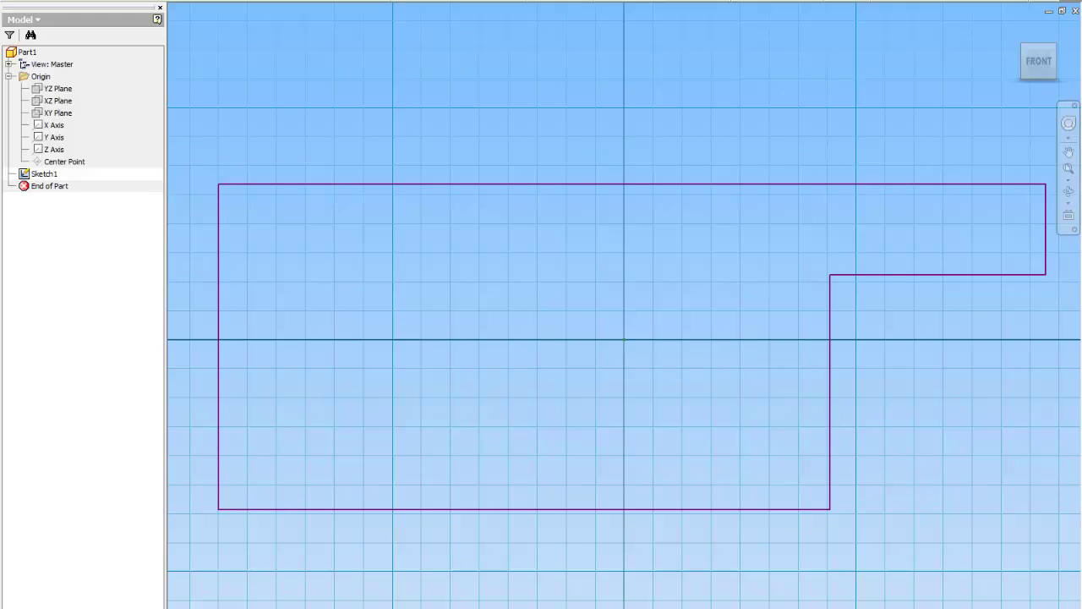
{"action": "left_click", "coordinate": [434, 184]}
{"action": "left_click", "coordinate": [441, 71]}
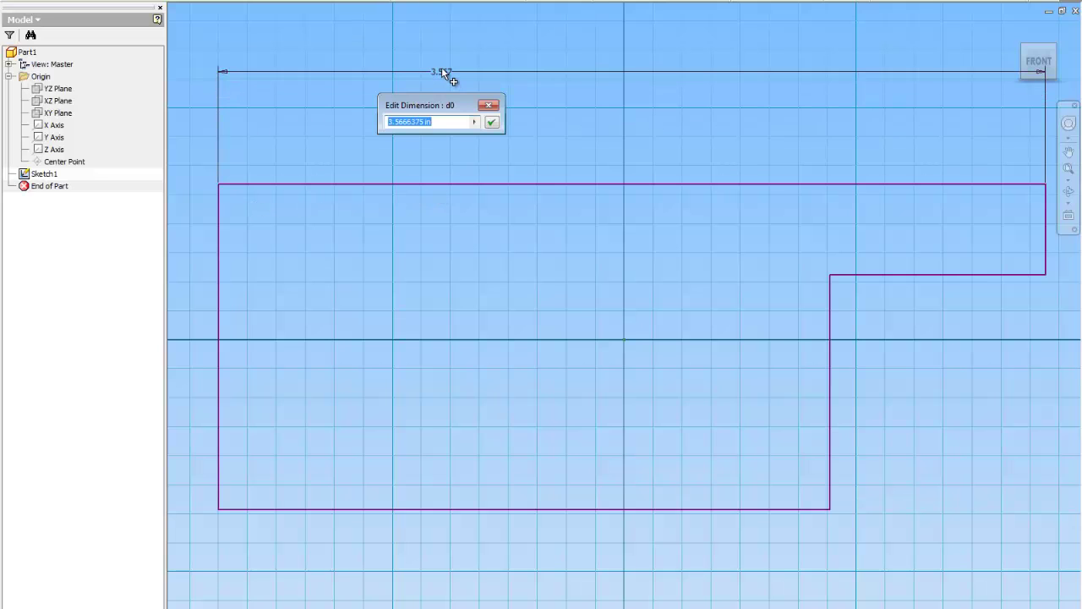
{"action": "type", "text": "12"}
{"action": "key", "text": "Return"}
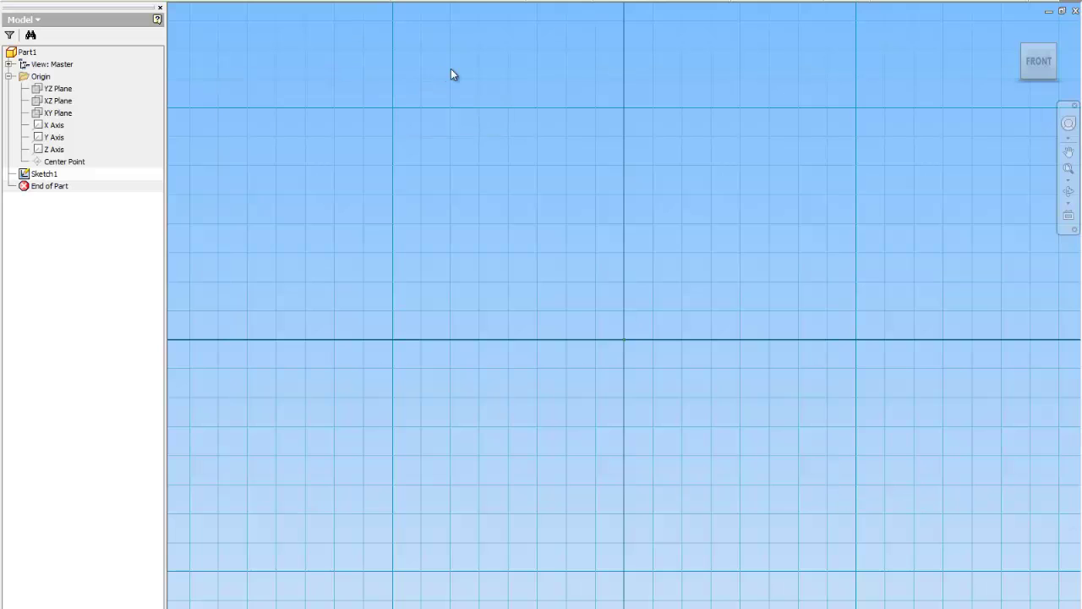
{"action": "scroll", "coordinate": [584, 156], "scroll_direction": "down", "scroll_amount": 5}
{"action": "scroll", "coordinate": [584, 154], "scroll_direction": "up", "scroll_amount": 3}
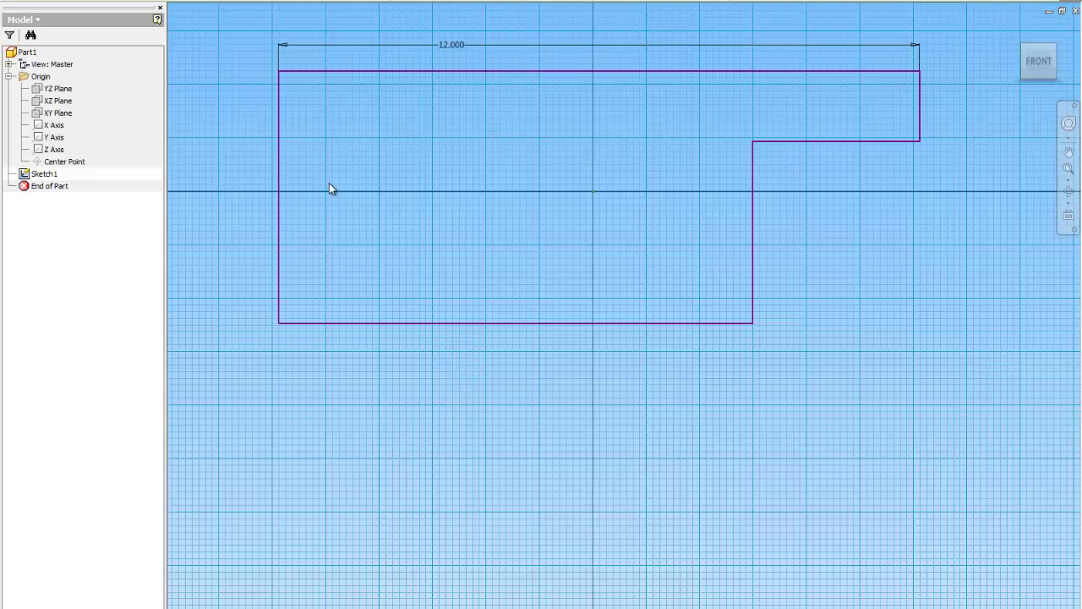
{"action": "left_click", "coordinate": [278, 198]}
{"action": "left_click", "coordinate": [223, 194]}
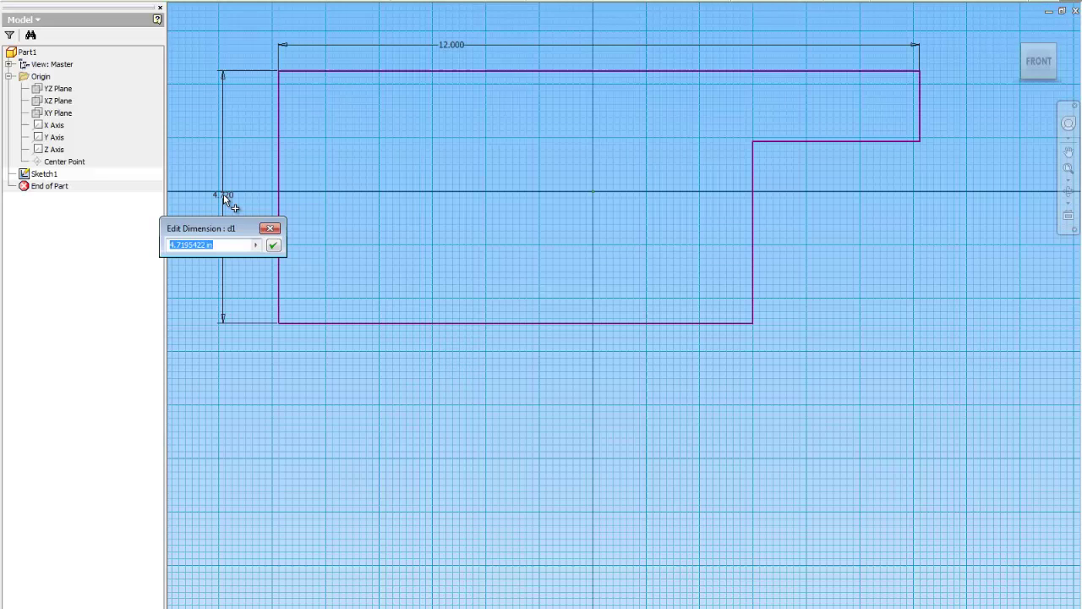
{"action": "type", "text": "3"}
{"action": "key", "text": "Return"}
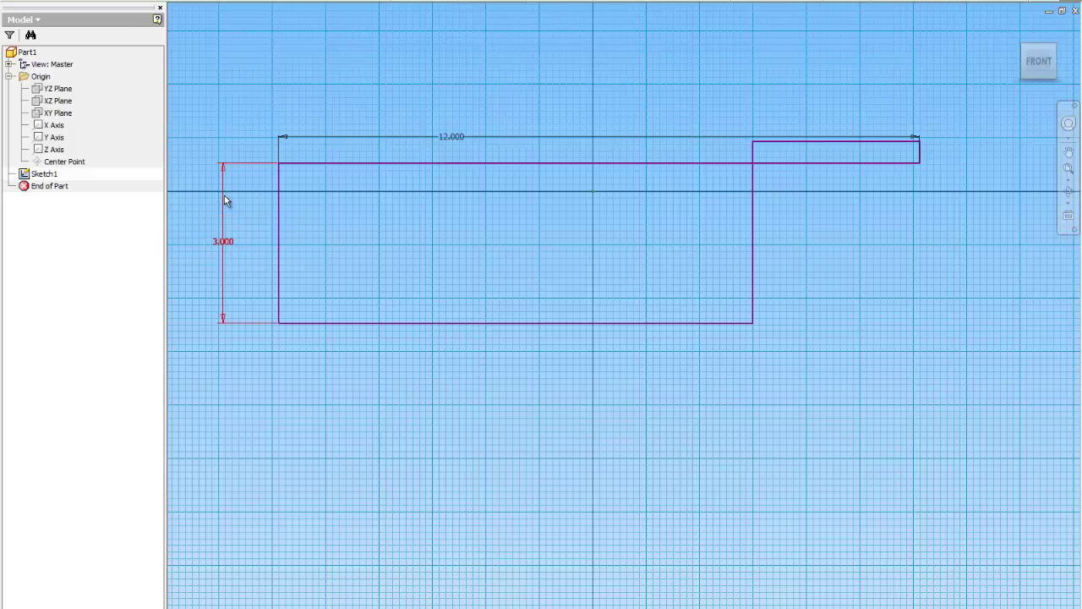
Step: Dimension the bottom edge 9 and the step height 1.5
{"action": "left_click", "coordinate": [399, 324]}
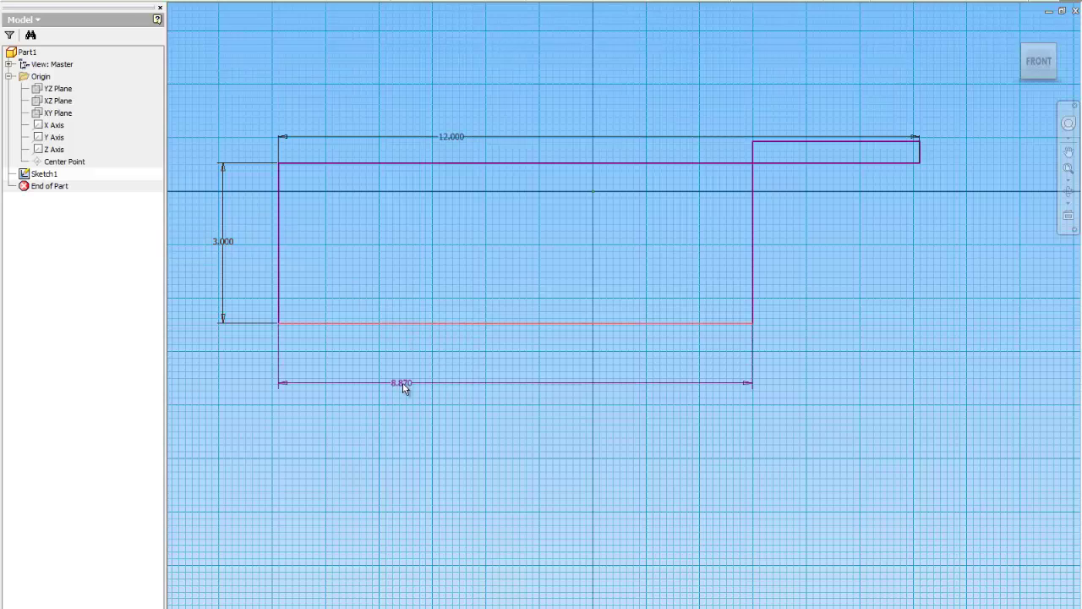
{"action": "left_click", "coordinate": [402, 382]}
{"action": "type", "text": "9"}
{"action": "key", "text": "Return"}
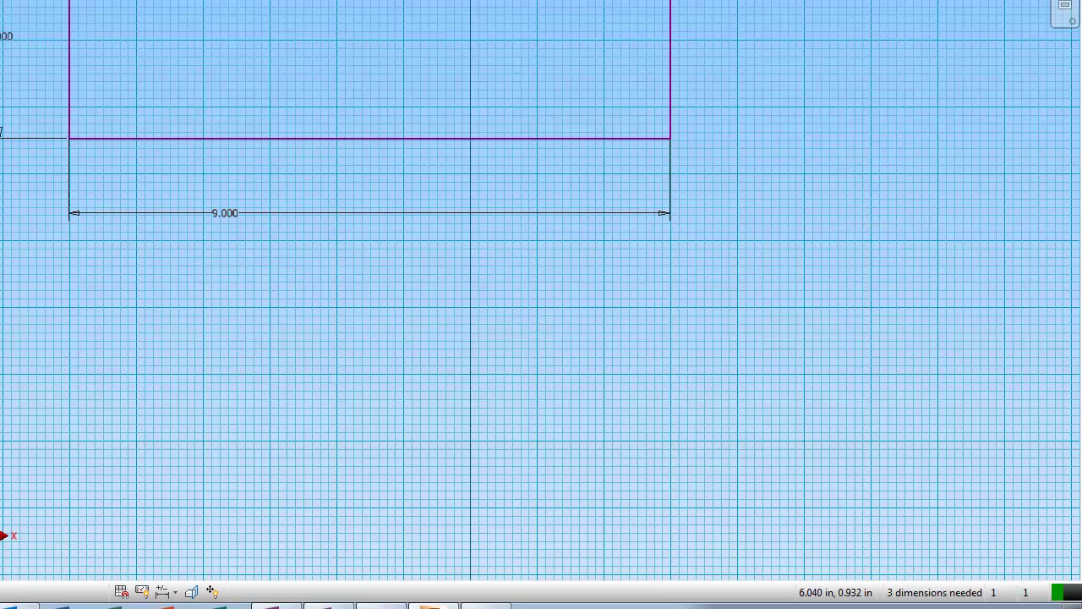
{"action": "left_click", "coordinate": [670, 71]}
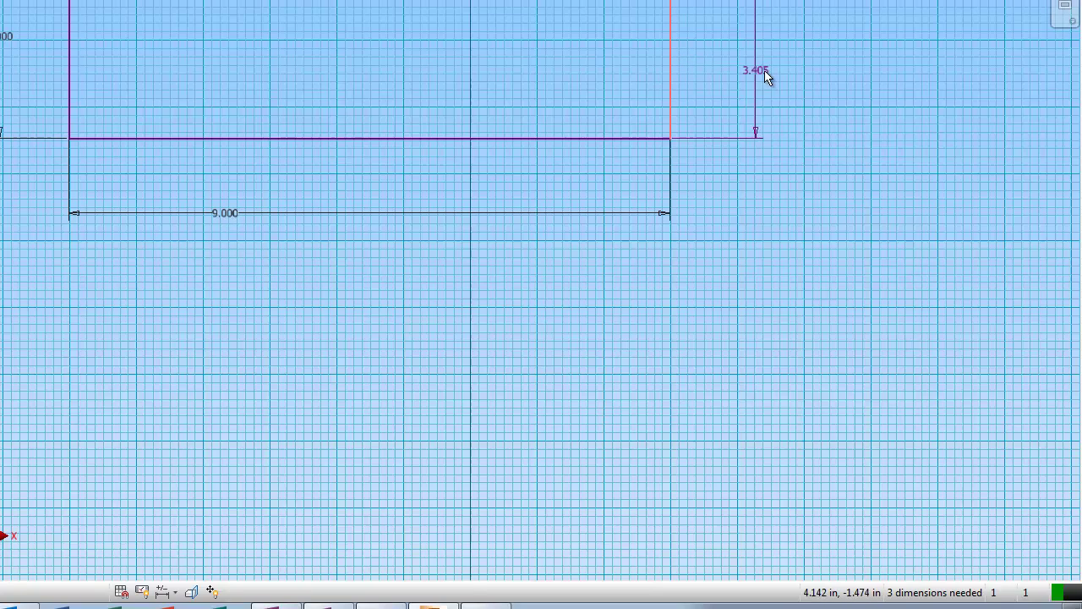
{"action": "left_click", "coordinate": [765, 71]}
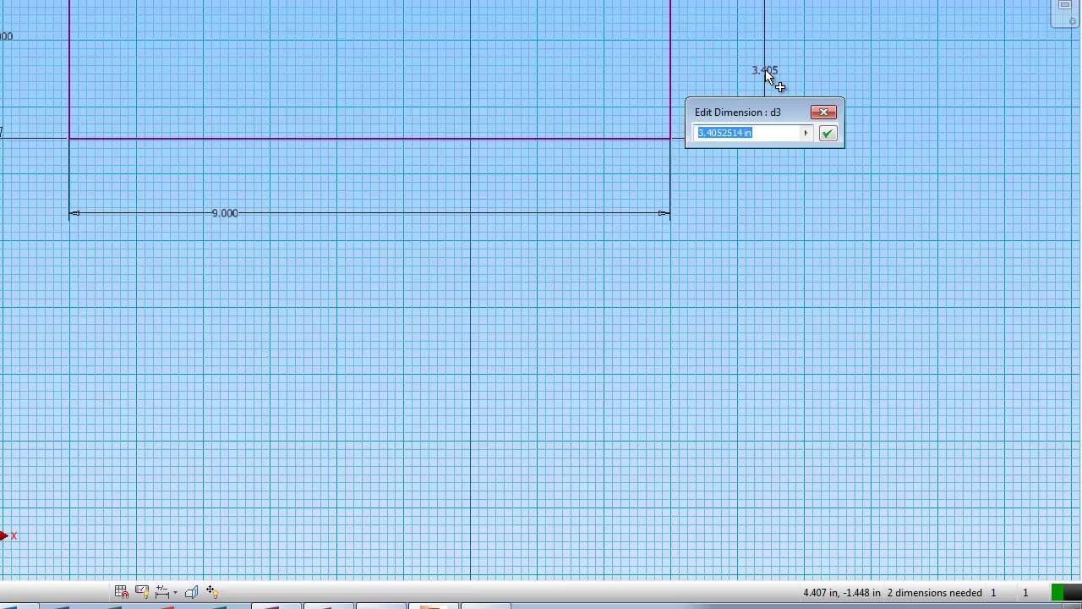
{"action": "type", "text": "1.5"}
{"action": "key", "text": "Return"}
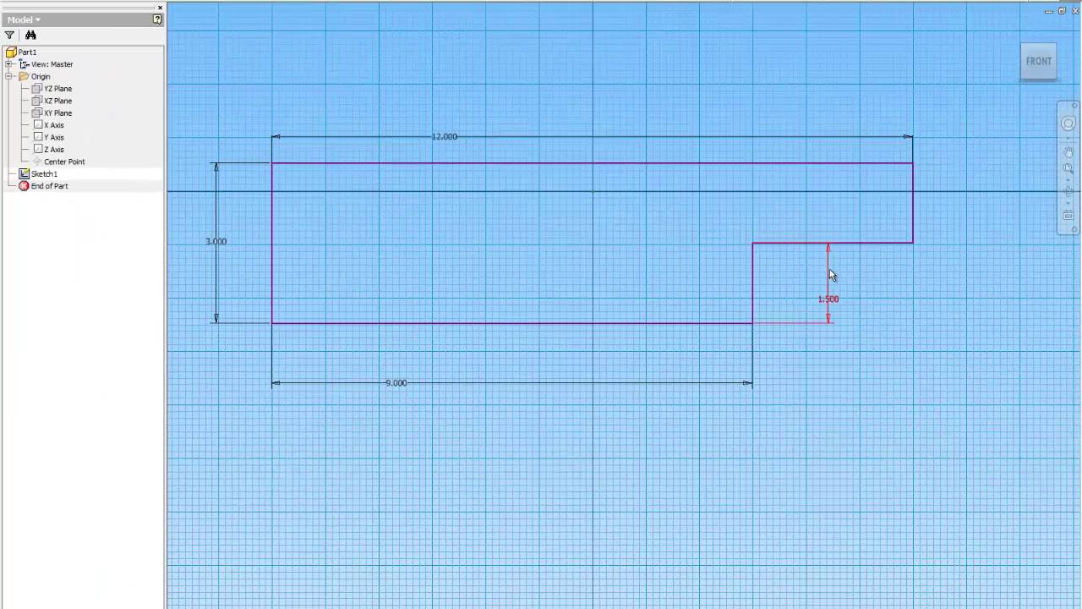
Step: Finish the sketch, fit the view, and extrude the profile 2 in into a solid
{"action": "left_click", "coordinate": [1055, 46]}
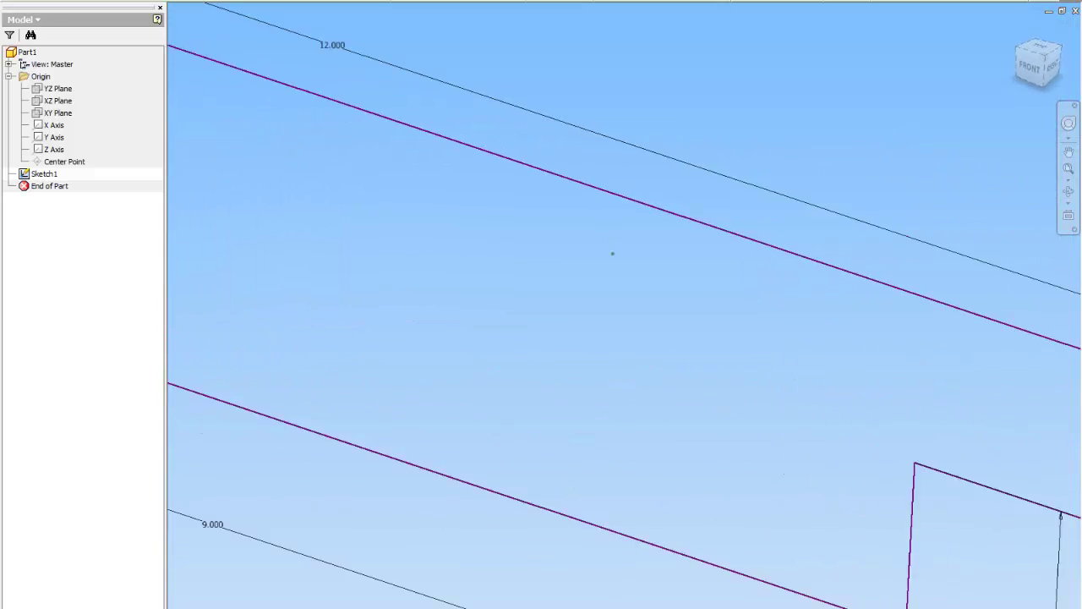
{"action": "left_click", "coordinate": [1069, 169]}
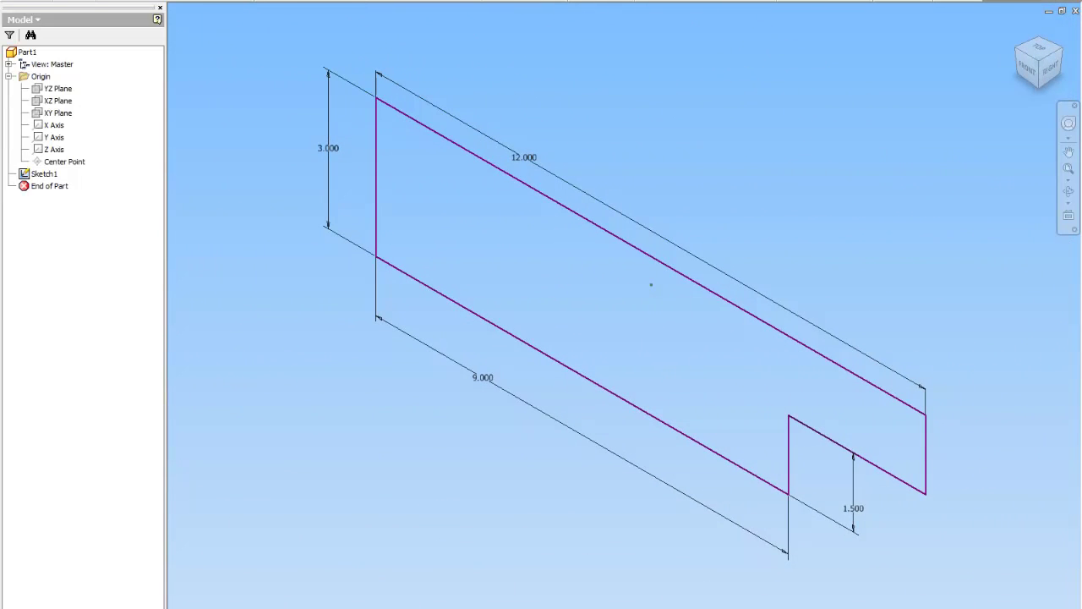
{"action": "key", "text": "e"}
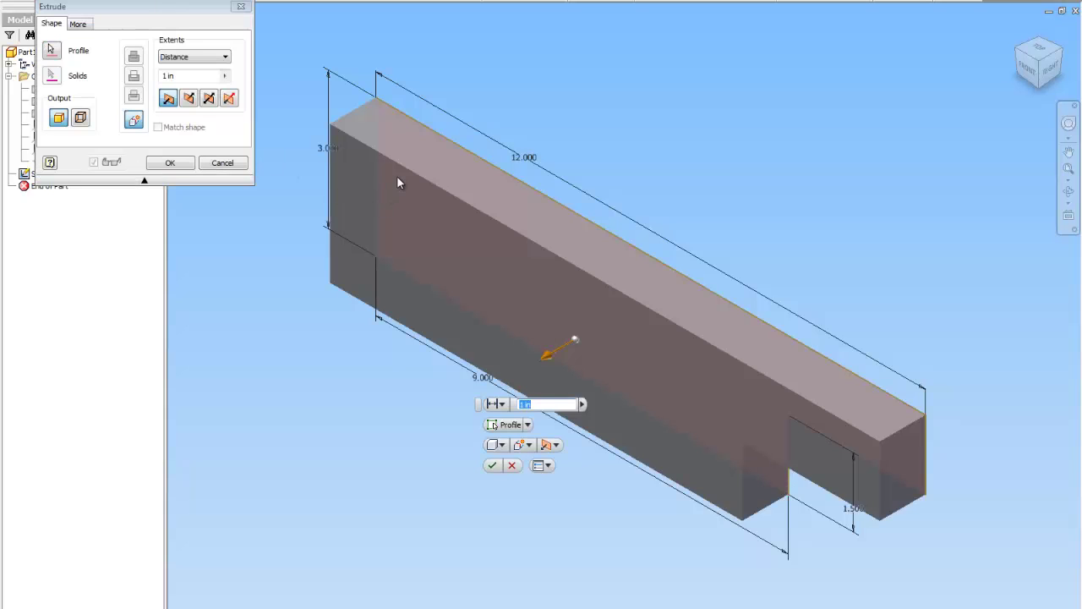
{"action": "type", "text": "2"}
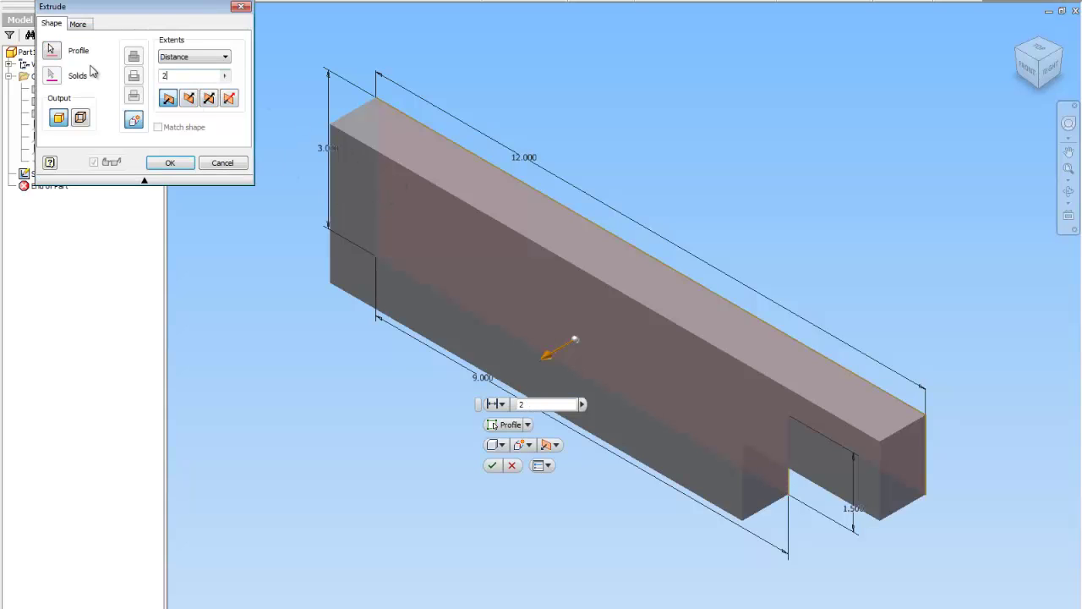
{"action": "key", "text": "Return"}
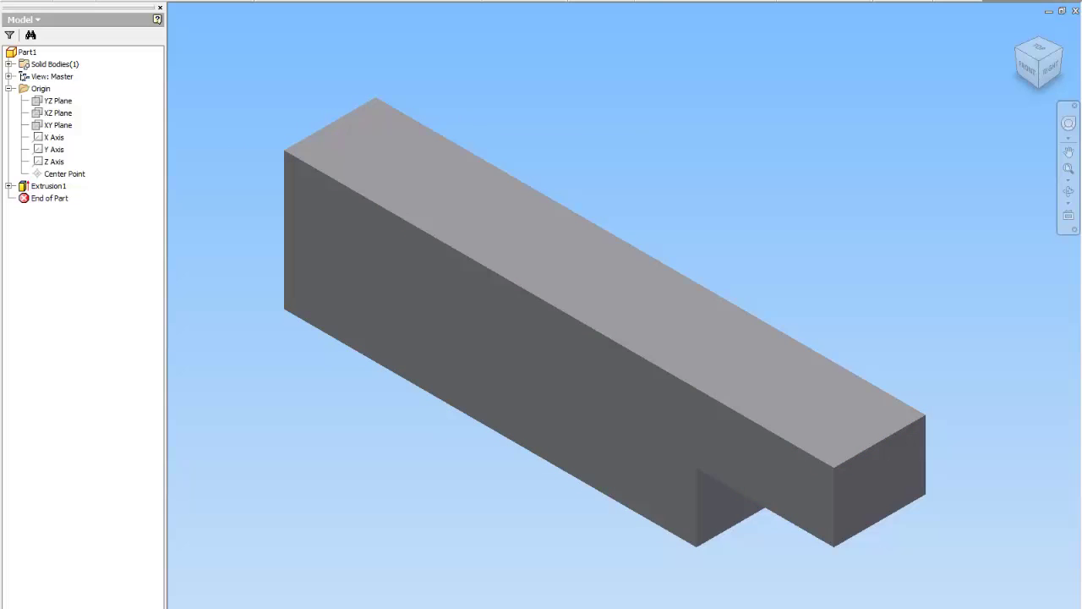
Step: Start a Hole feature and place it on the block's top face
{"action": "key", "text": "h"}
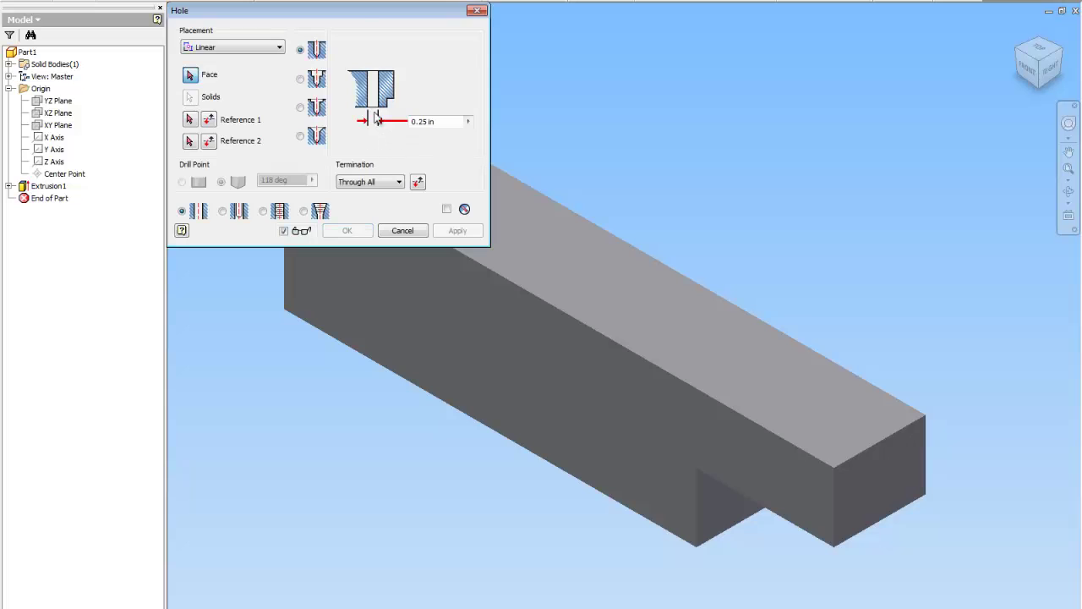
{"action": "left_click_drag", "start_coordinate": [376, 4], "coordinate": [861, 0]}
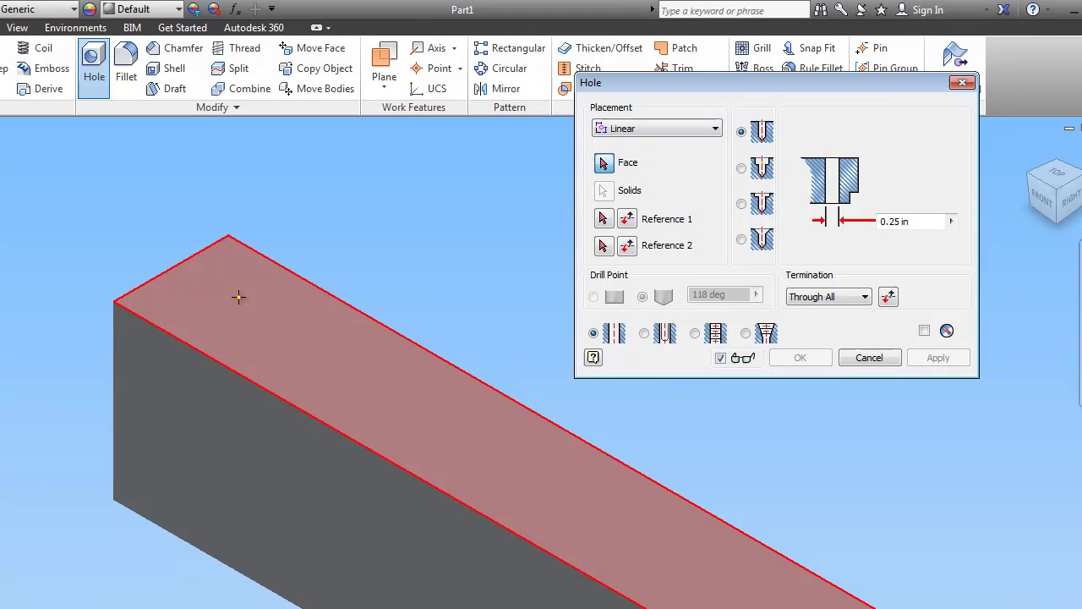
{"action": "left_click", "coordinate": [238, 296]}
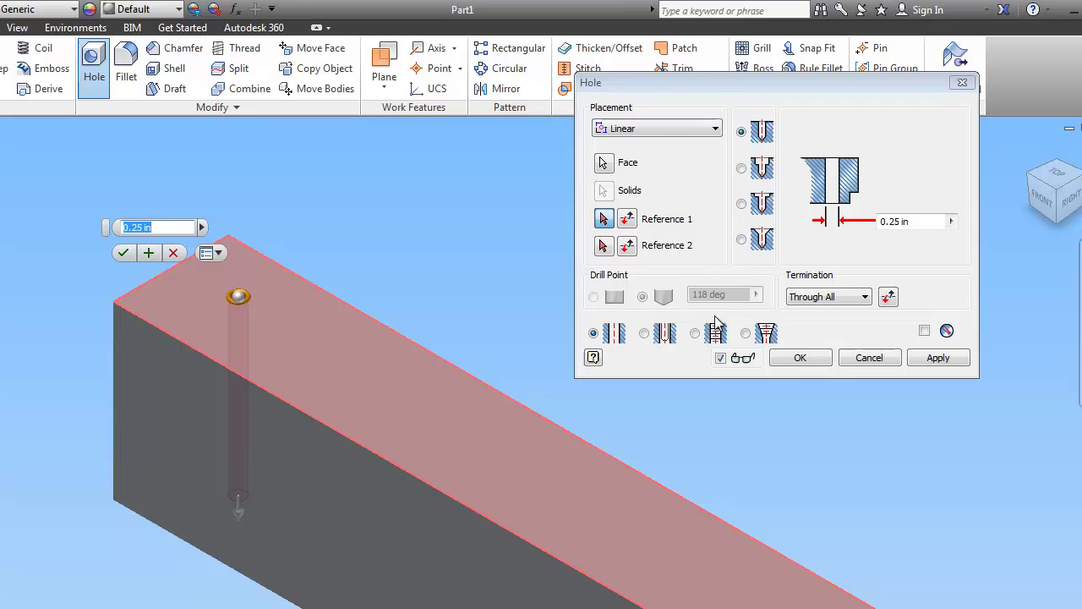
Step: Make it a full-depth tapped ISO Metric profile hole, size 10, M10x0.75, class 6H
{"action": "left_click", "coordinate": [694, 333]}
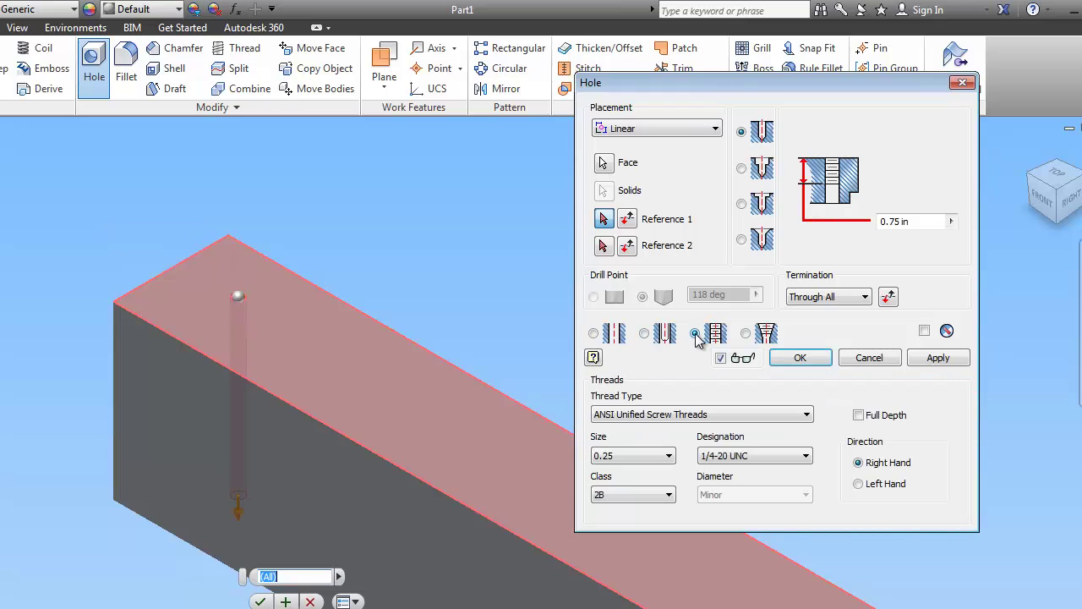
{"action": "left_click", "coordinate": [683, 414]}
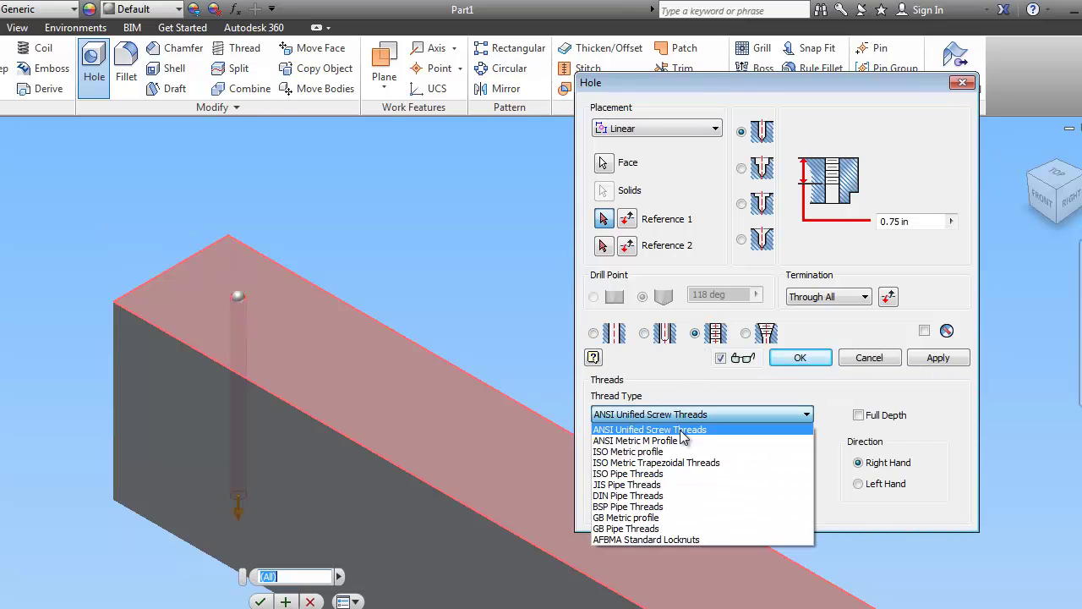
{"action": "left_click", "coordinate": [681, 453]}
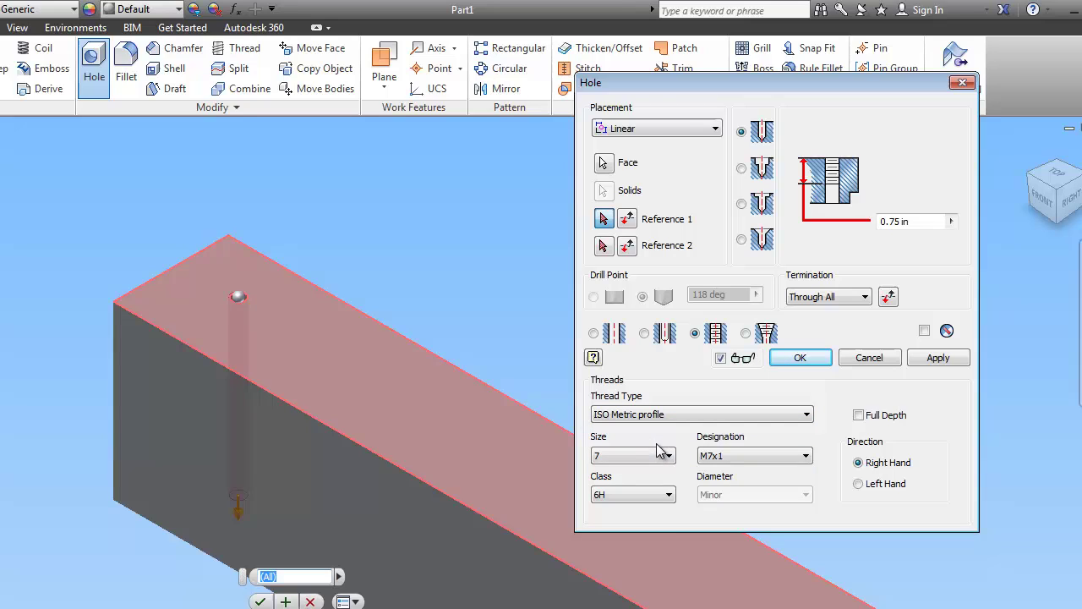
{"action": "left_click", "coordinate": [667, 455]}
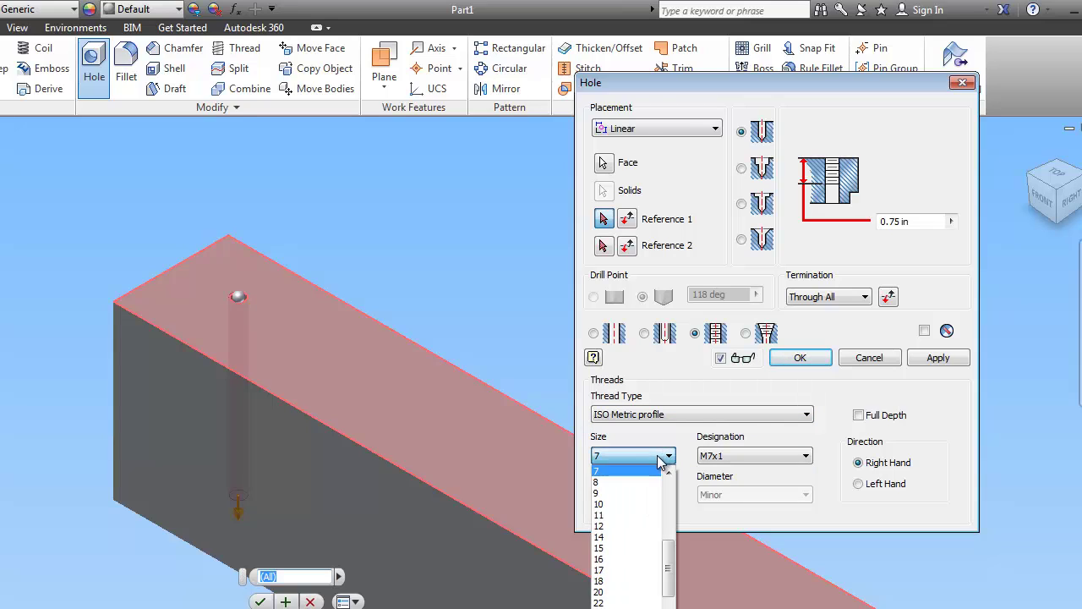
{"action": "left_click", "coordinate": [636, 504]}
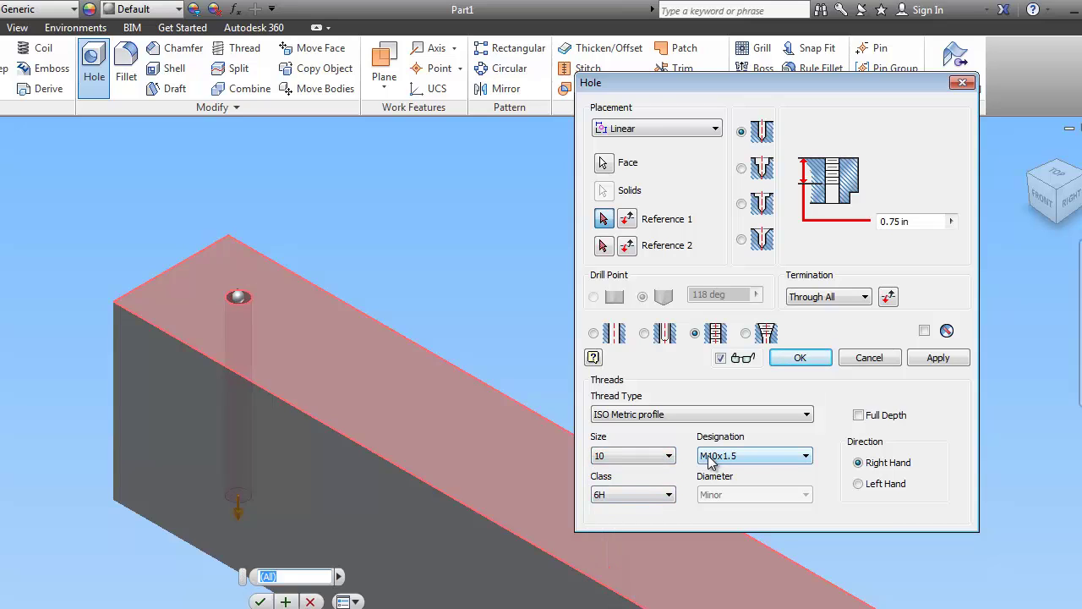
{"action": "left_click", "coordinate": [751, 458]}
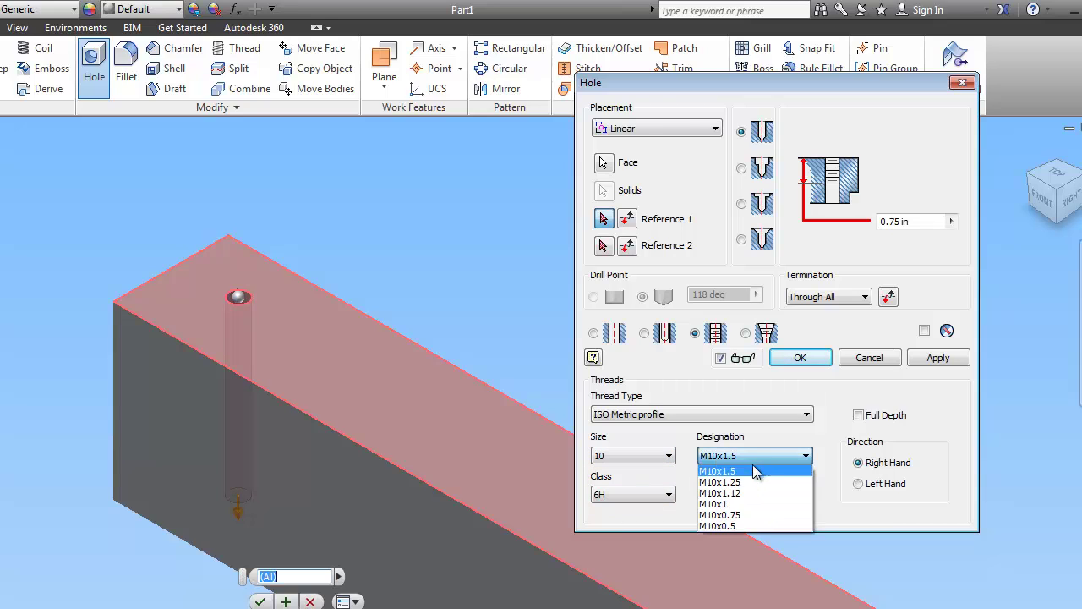
{"action": "left_click", "coordinate": [737, 514]}
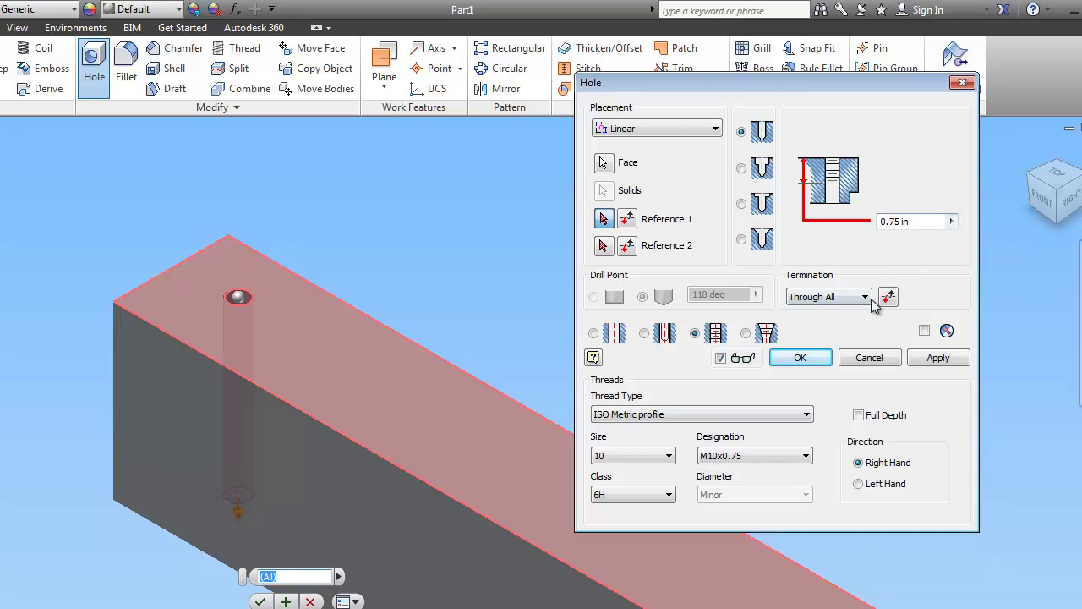
{"action": "left_click", "coordinate": [859, 416]}
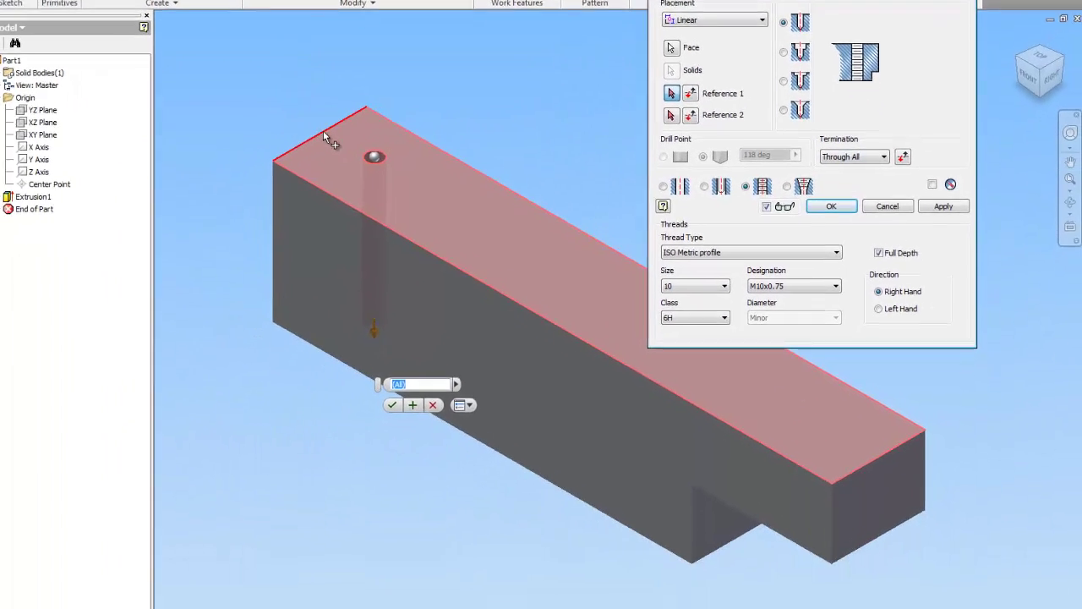
Step: Position the tapped hole 1 in from each of two top-face edges and create Hole1
{"action": "left_click", "coordinate": [176, 264]}
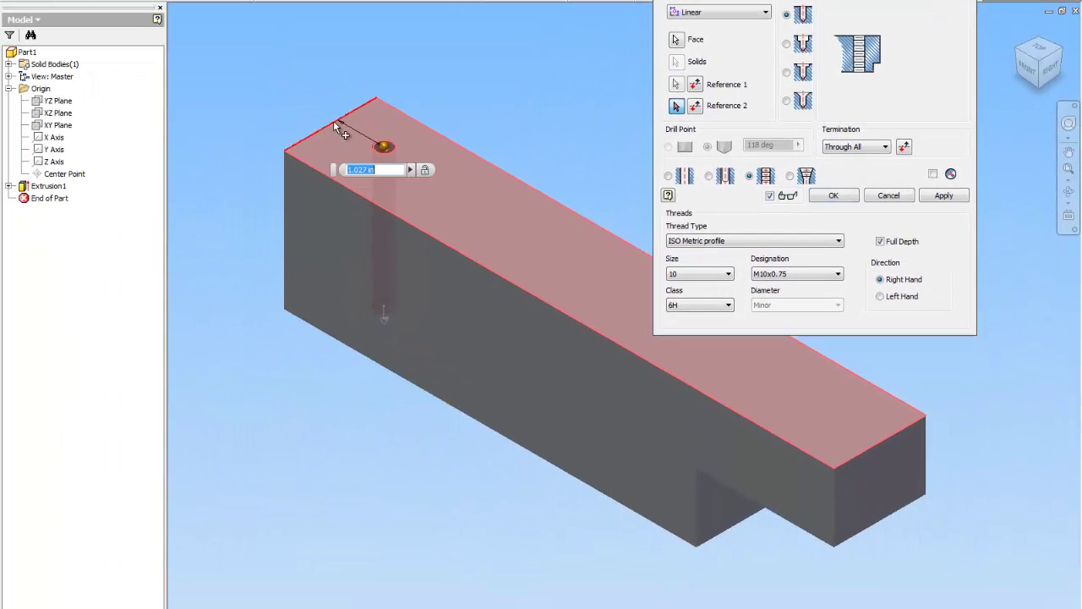
{"action": "type", "text": "1"}
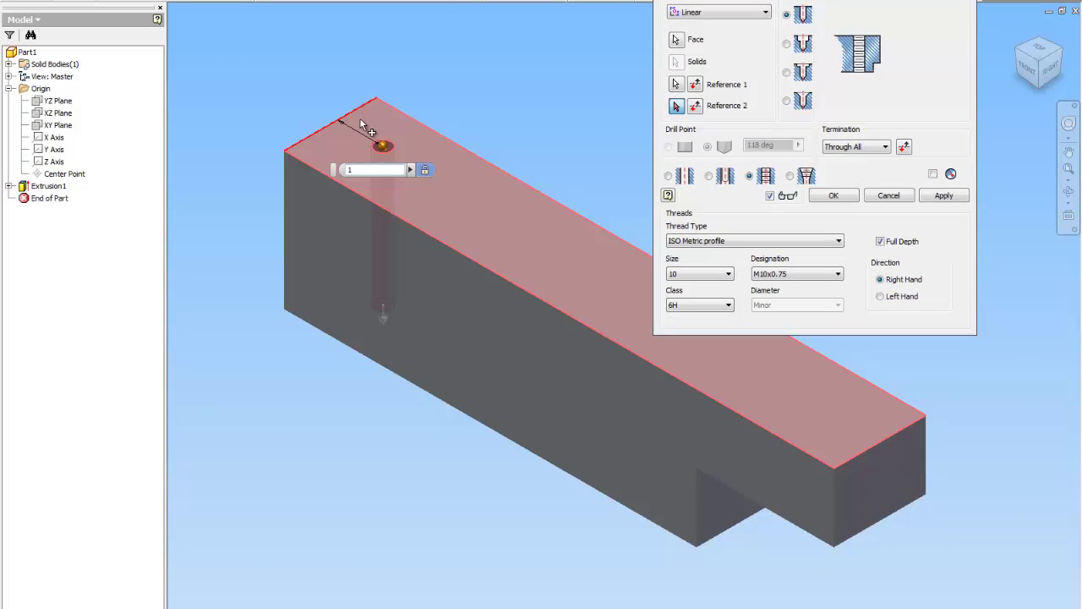
{"action": "left_click", "coordinate": [419, 121]}
{"action": "type", "text": "1"}
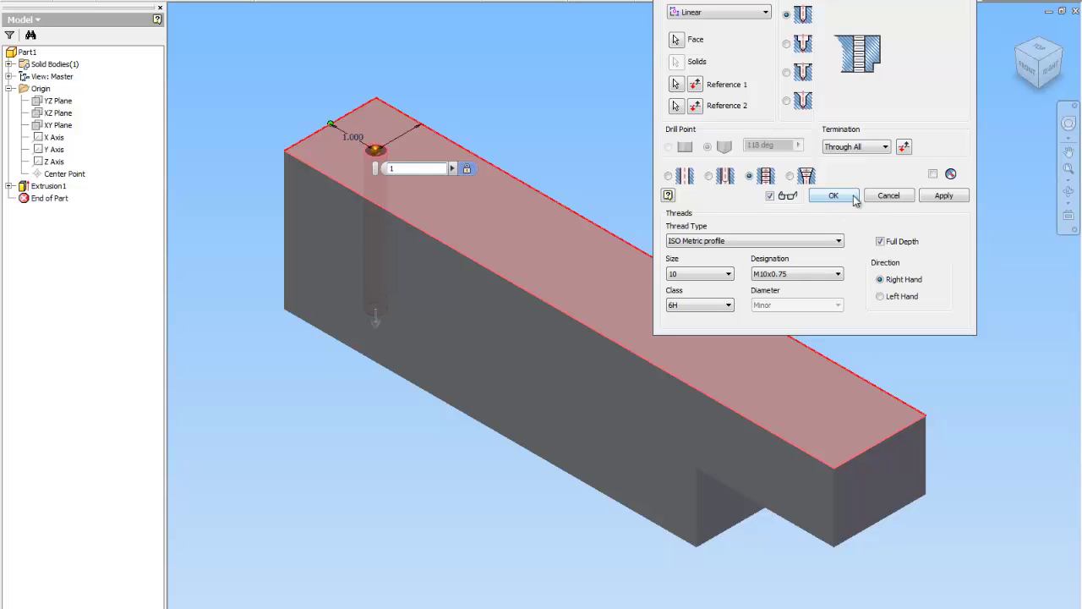
{"action": "left_click", "coordinate": [942, 197]}
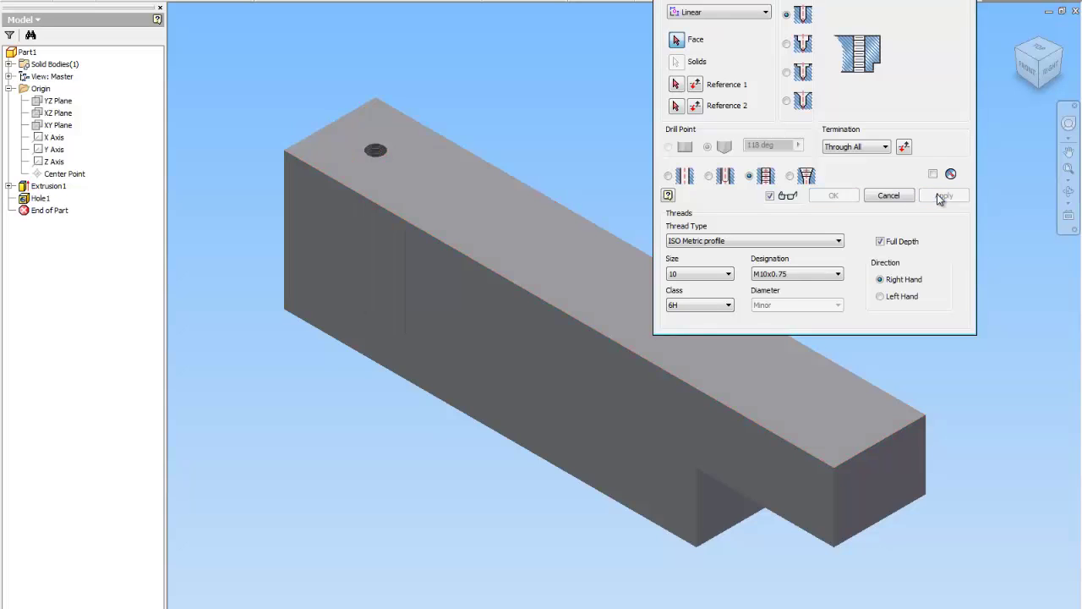
Step: Place a second top-face hole as a simple 0.5 in hole ending at 0.75 in depth
{"action": "left_click", "coordinate": [420, 176]}
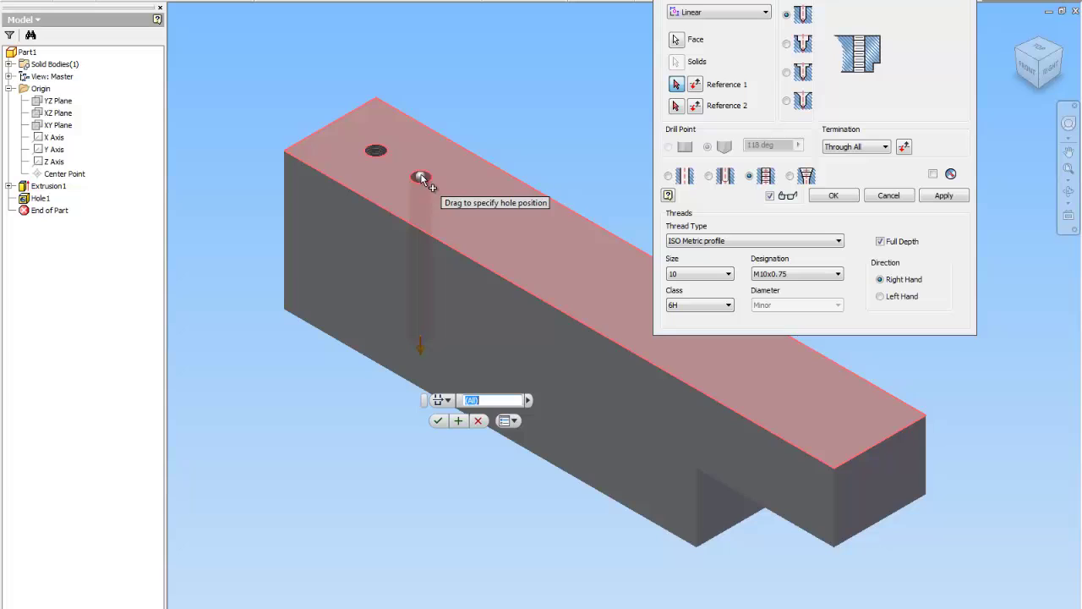
{"action": "left_click", "coordinate": [668, 175]}
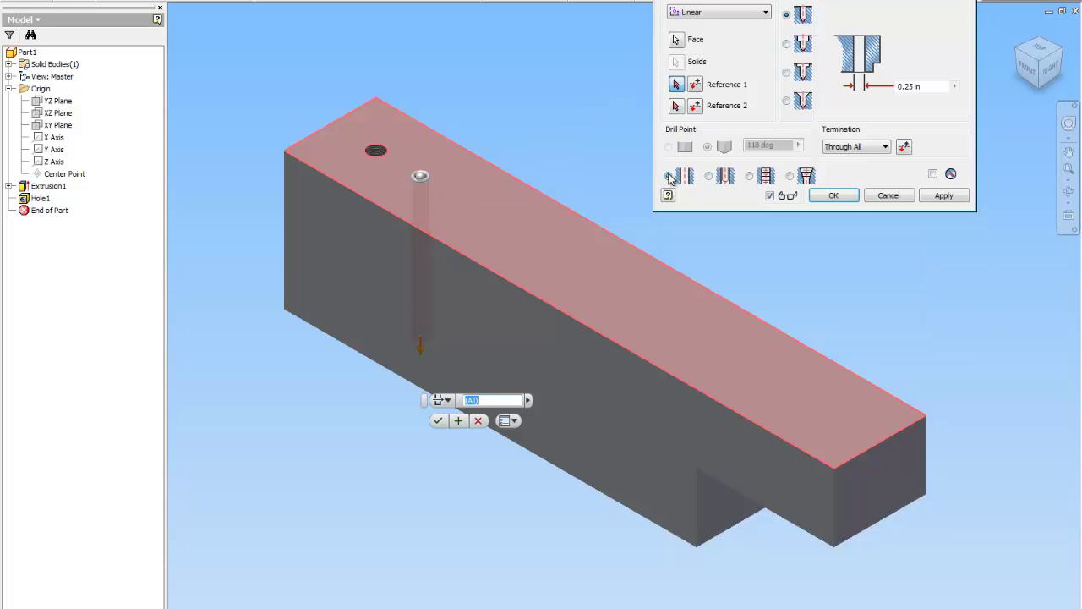
{"action": "double_click", "coordinate": [941, 86]}
{"action": "type", "text": "."}
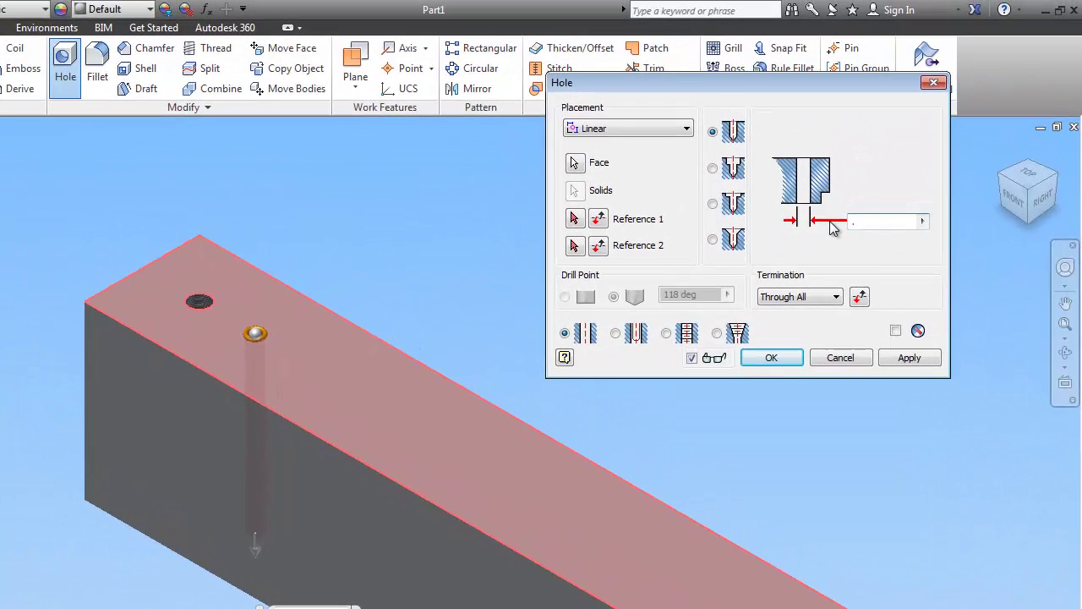
{"action": "type", "text": "5"}
{"action": "left_click", "coordinate": [820, 296]}
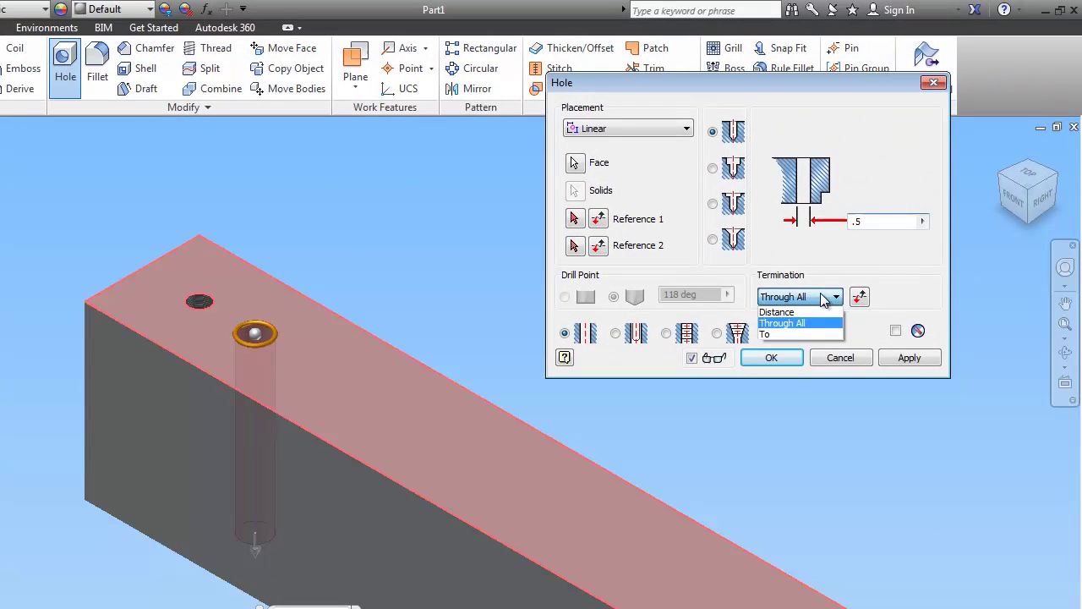
{"action": "left_click", "coordinate": [817, 312]}
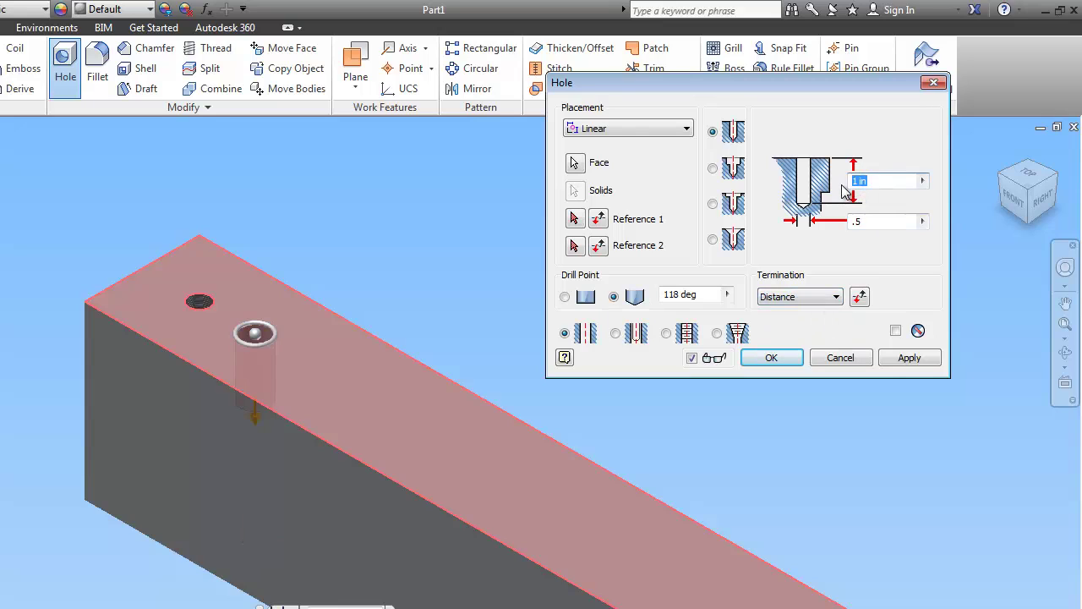
{"action": "type", "text": ".75"}
Step: Dimension the plain hole 1 in and 2 in from two top-face edges and create it
{"action": "left_click", "coordinate": [574, 218]}
{"action": "left_click", "coordinate": [153, 264]}
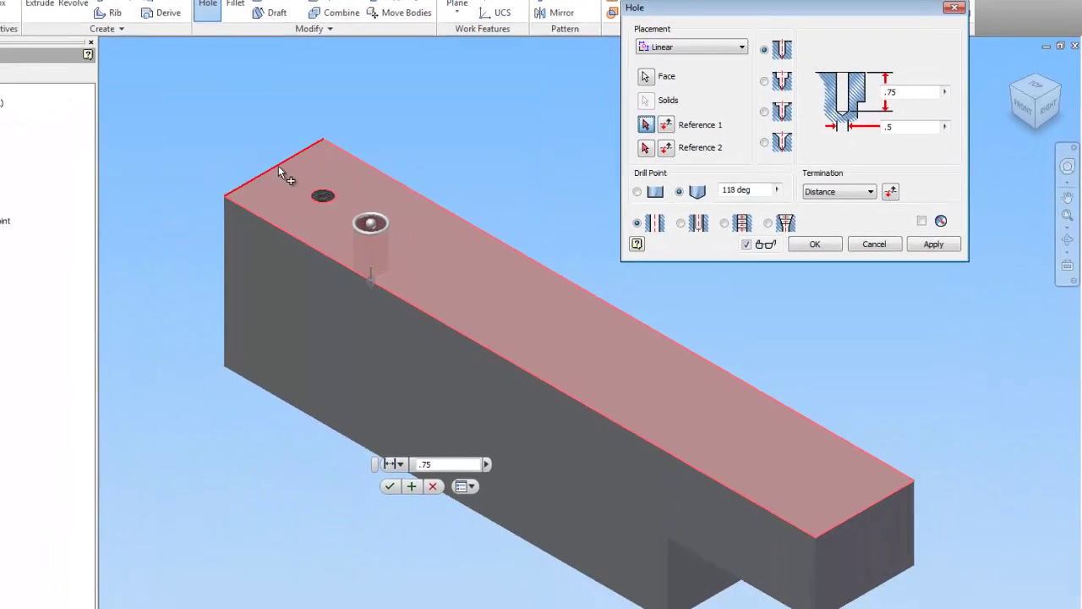
{"action": "left_click", "coordinate": [282, 165]}
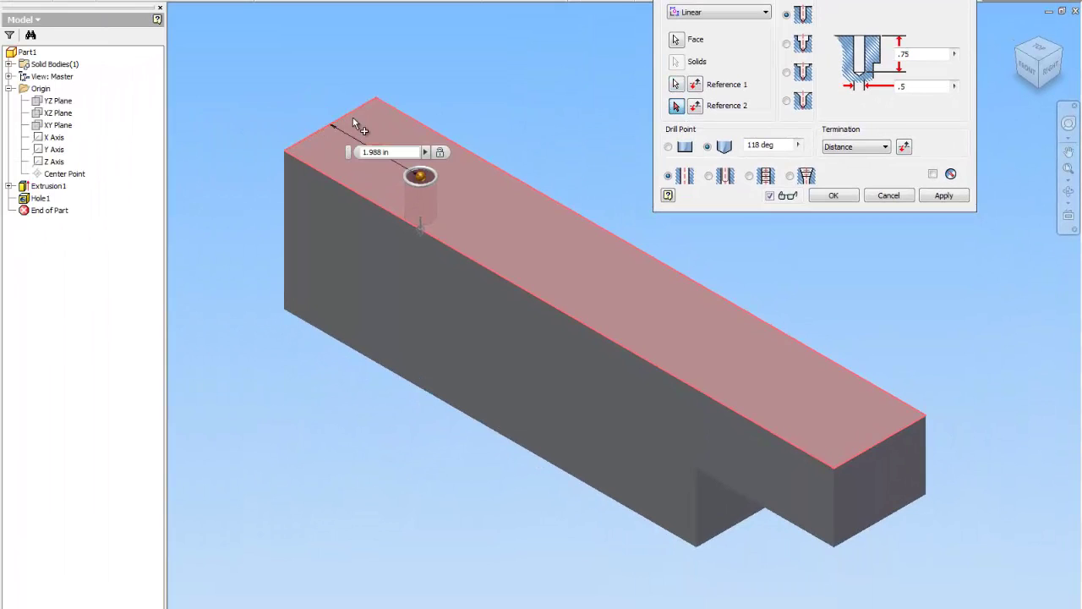
{"action": "left_click", "coordinate": [468, 149]}
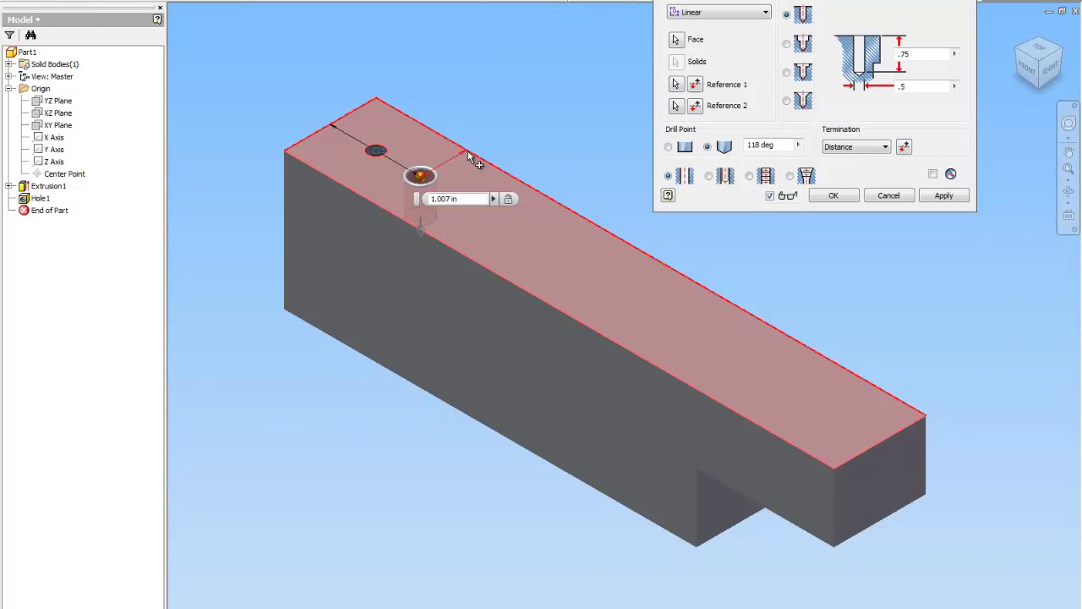
{"action": "double_click", "coordinate": [469, 198]}
{"action": "type", "text": "1"}
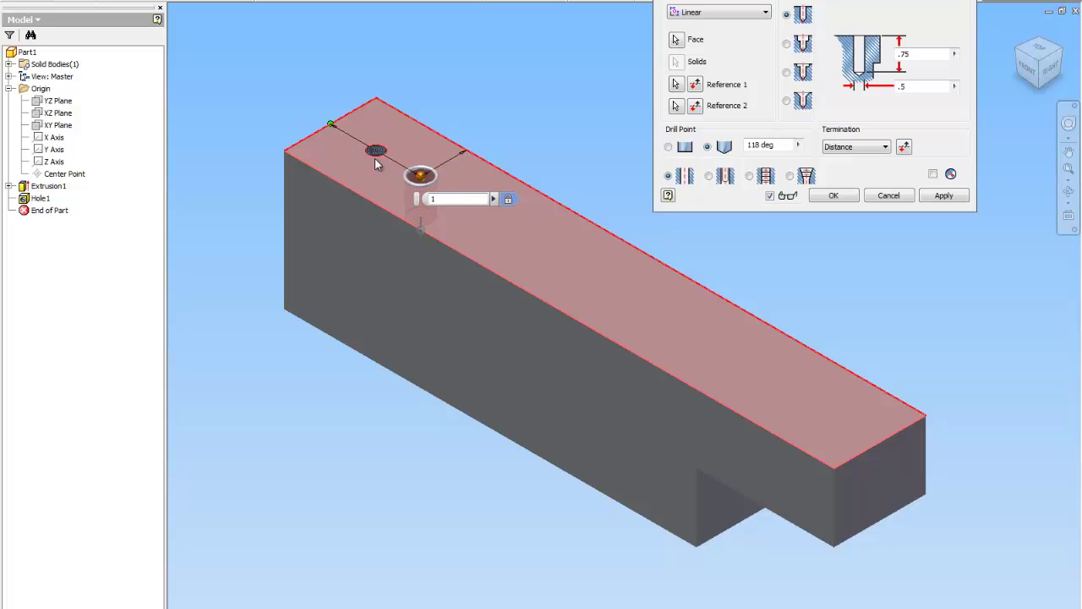
{"action": "key", "text": "Tab"}
{"action": "type", "text": "2"}
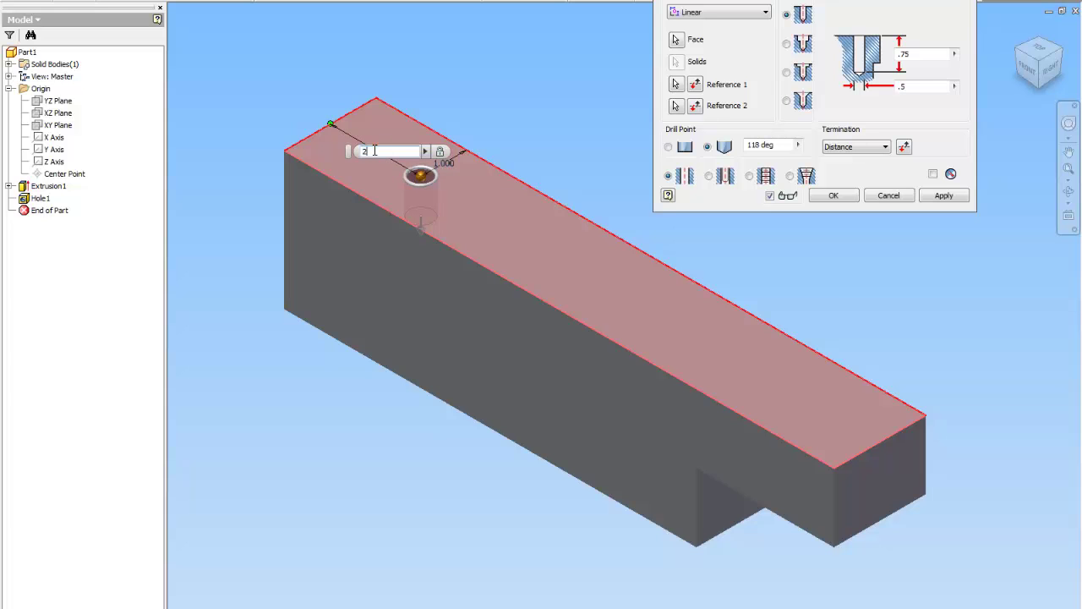
{"action": "key", "text": "Tab"}
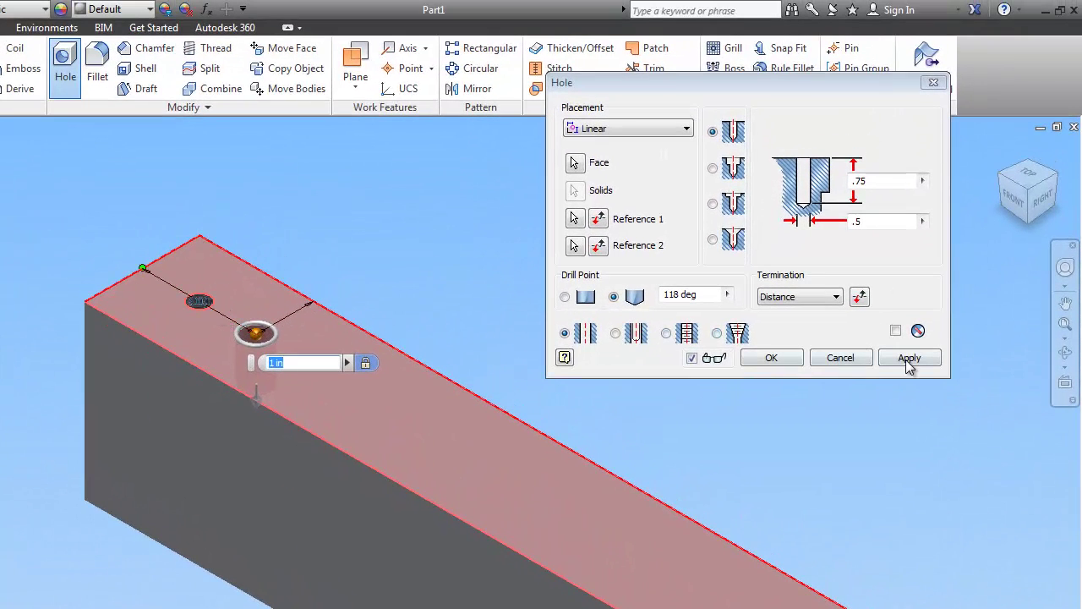
{"action": "left_click", "coordinate": [908, 358]}
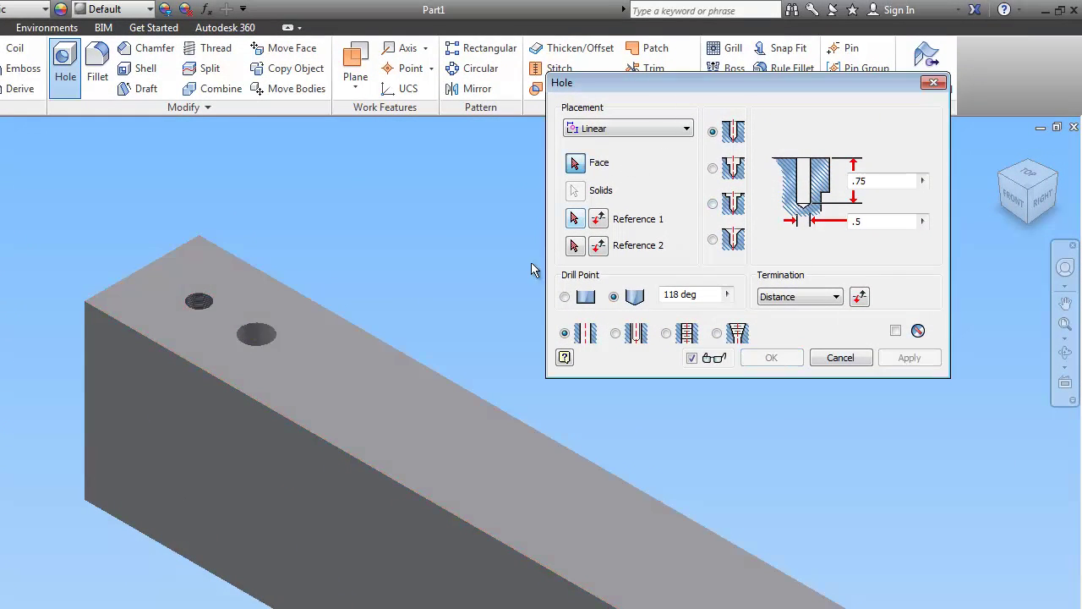
Step: Place a third top-face hole, 0.875 in diameter and 1.5 in deep, with a flat drill point
{"action": "left_click", "coordinate": [314, 373]}
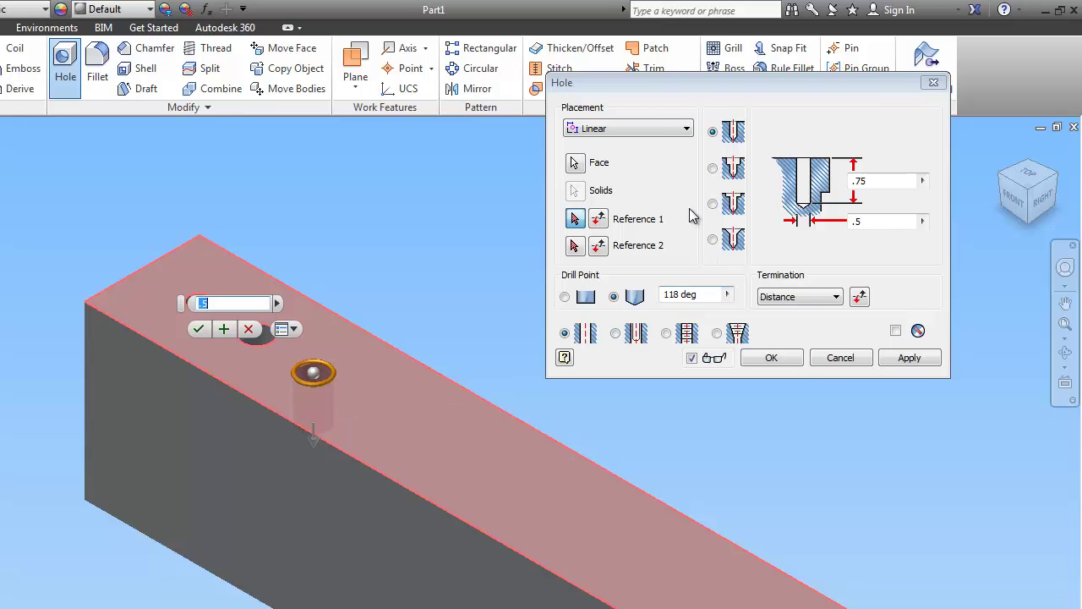
{"action": "left_click", "coordinate": [884, 180]}
{"action": "type", "text": ".875"}
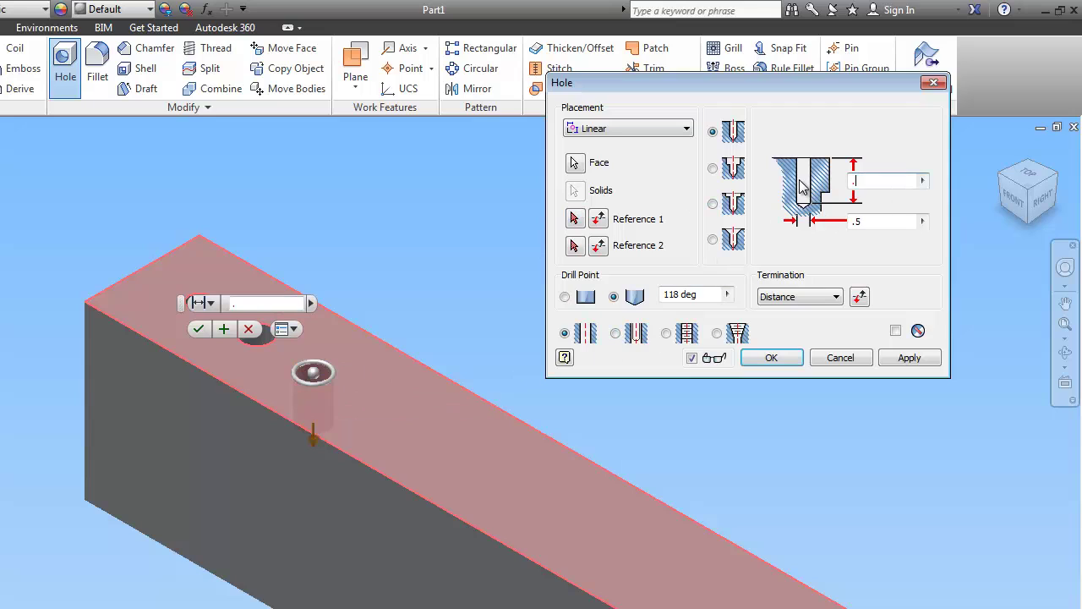
{"action": "left_click", "coordinate": [908, 221]}
{"action": "left_click", "coordinate": [892, 180]}
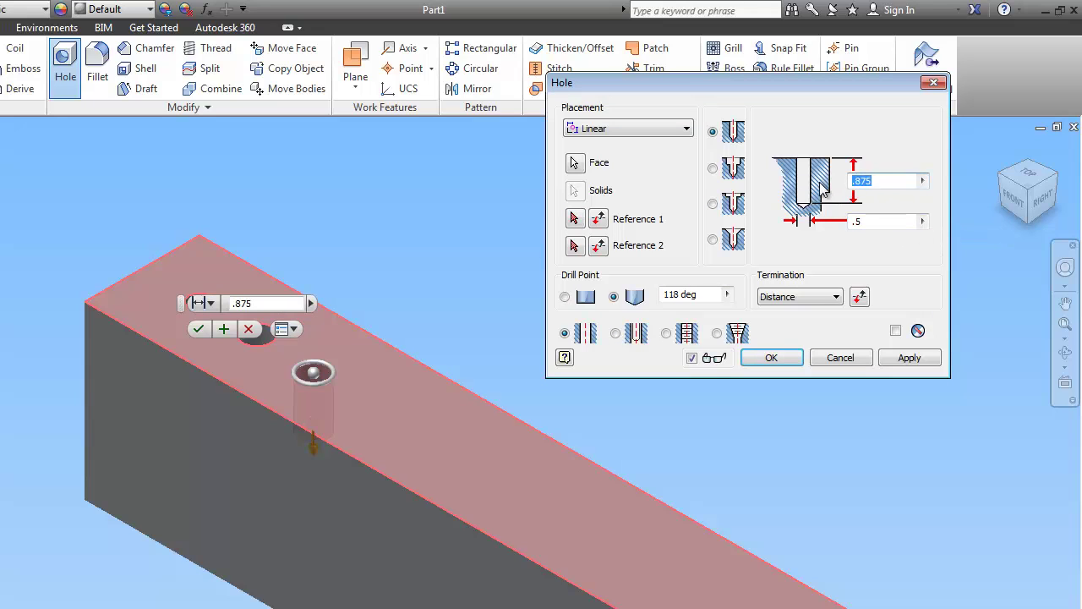
{"action": "type", "text": "1.5"}
{"action": "left_click", "coordinate": [883, 220]}
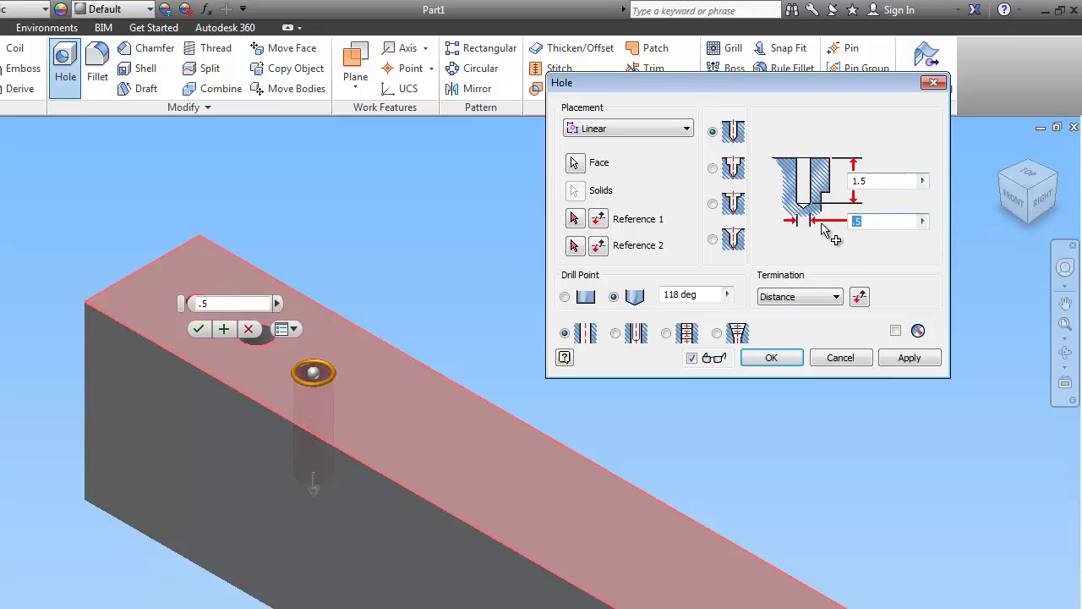
{"action": "type", "text": "."}
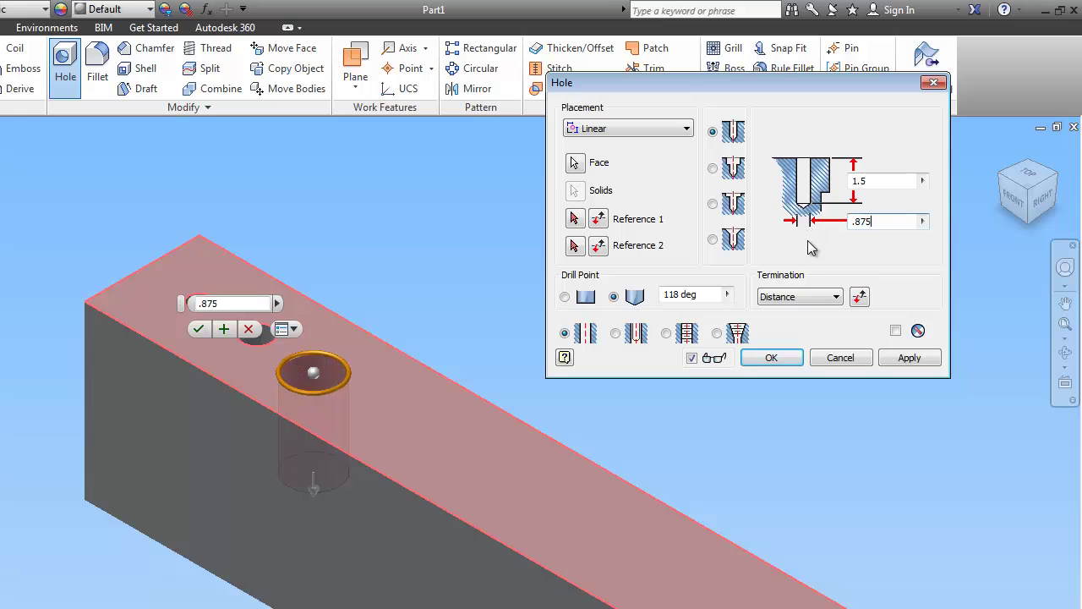
{"action": "left_click", "coordinate": [565, 296]}
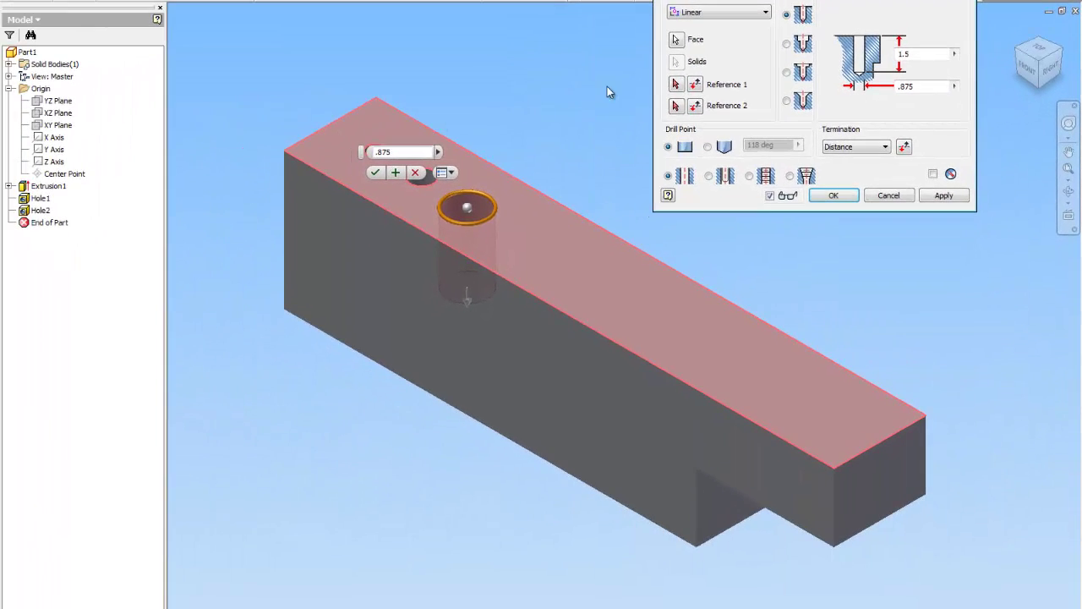
Step: Locate the third hole 3 in from the block's end edge
{"action": "left_click", "coordinate": [675, 84]}
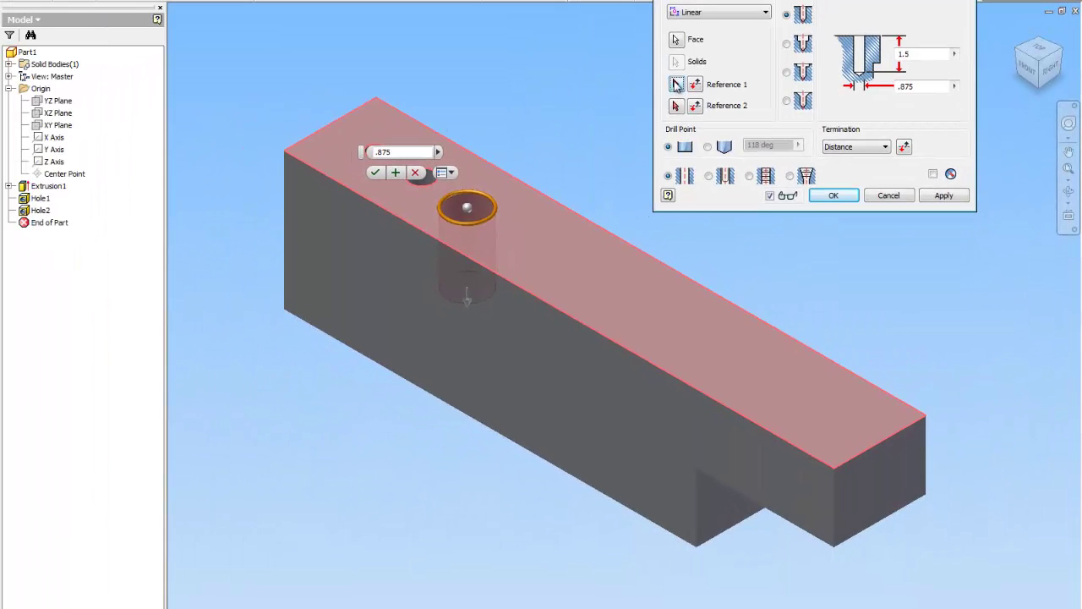
{"action": "left_click", "coordinate": [335, 121]}
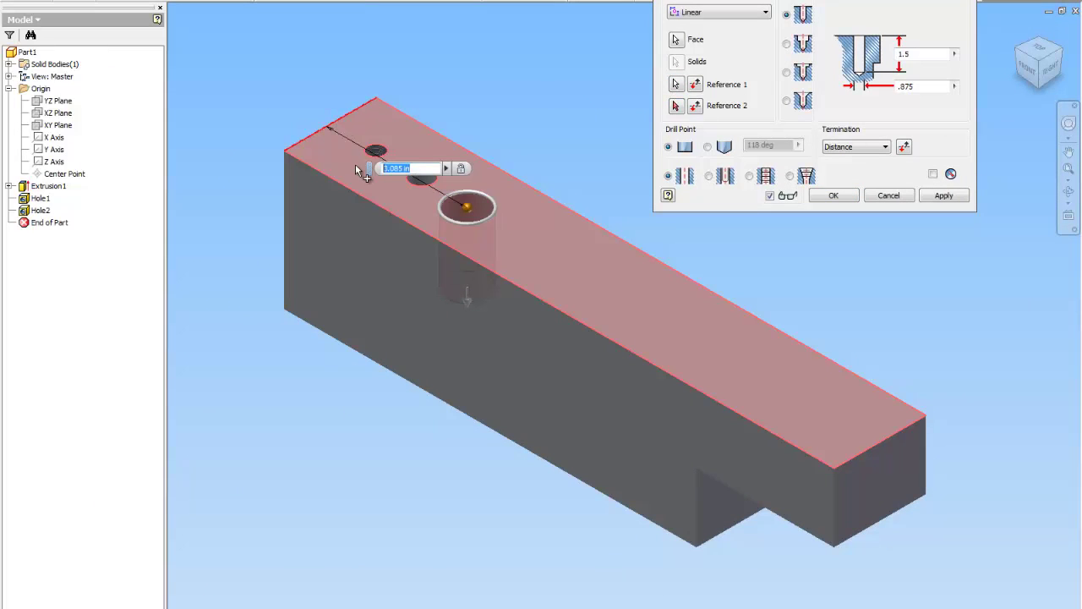
{"action": "type", "text": "3"}
{"action": "key", "text": "Return"}
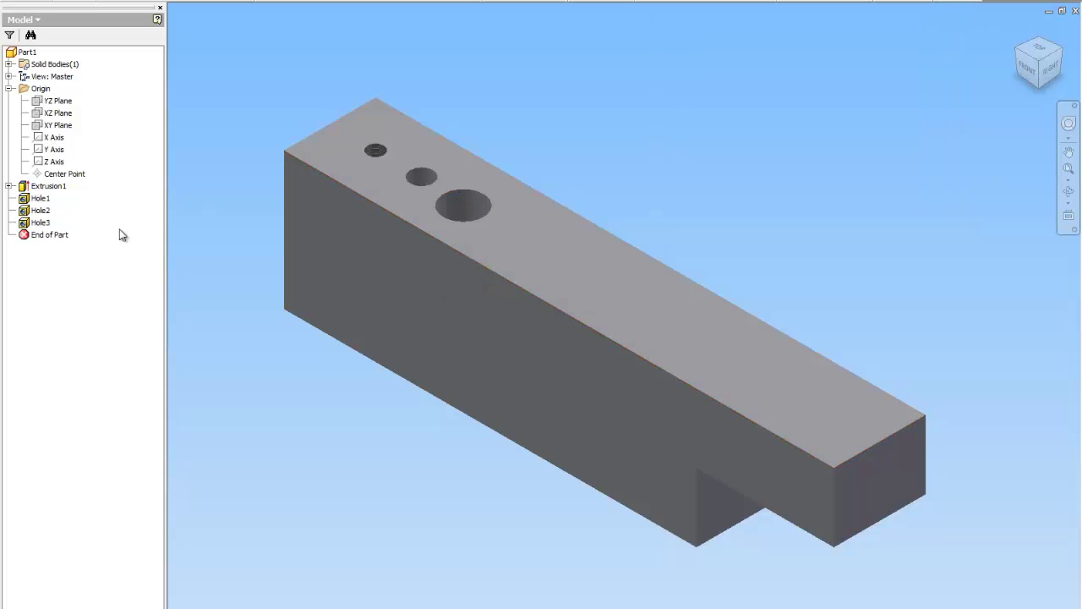
Step: Edit Hole3 to add a second reference 1 in from the long top edge
{"action": "right_click", "coordinate": [41, 227]}
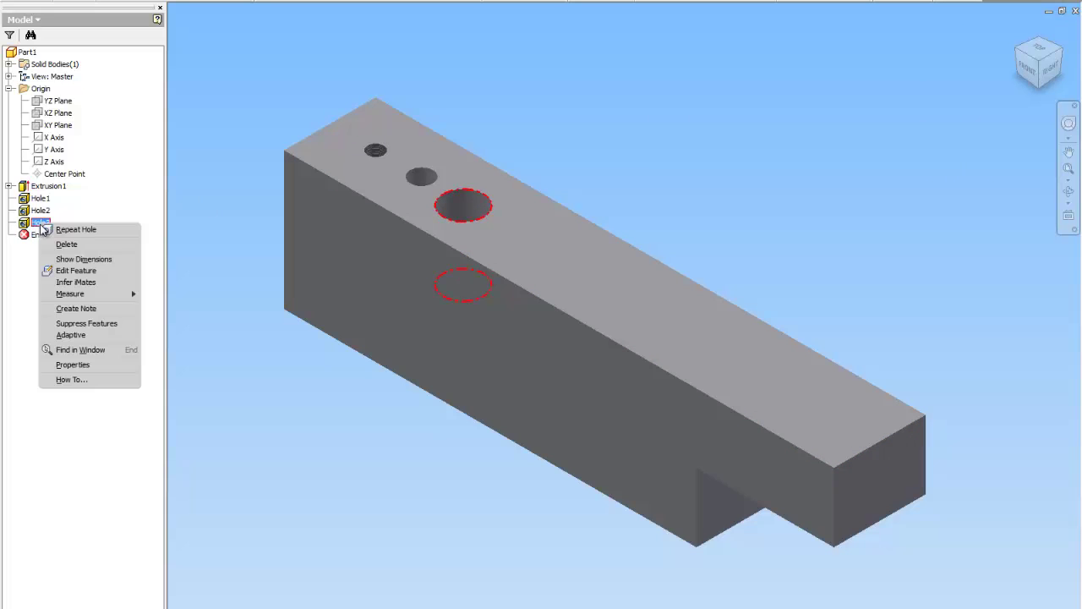
{"action": "left_click", "coordinate": [78, 270]}
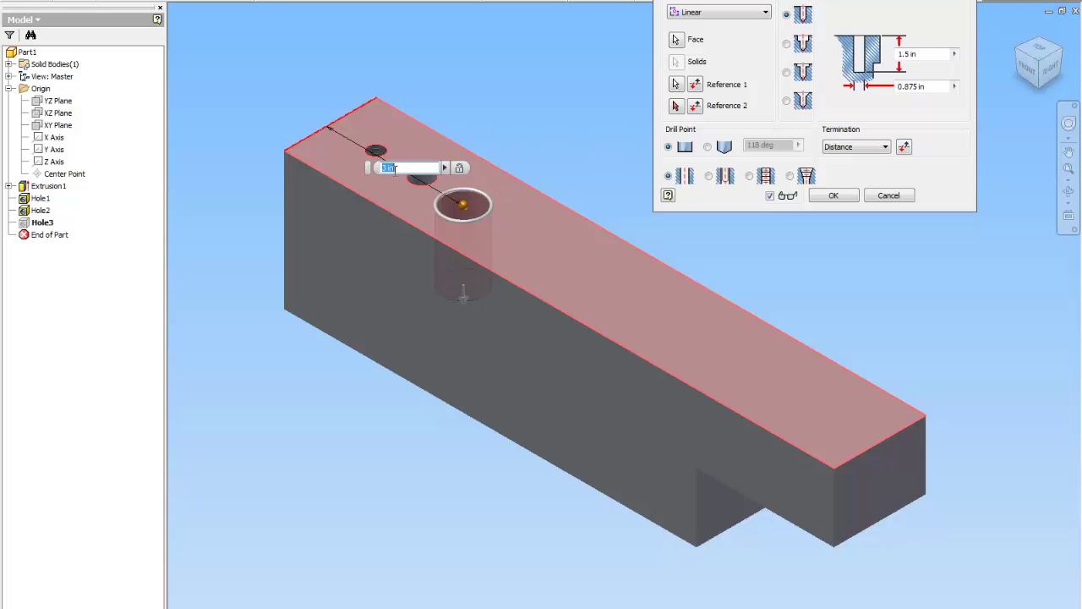
{"action": "left_click", "coordinate": [676, 106]}
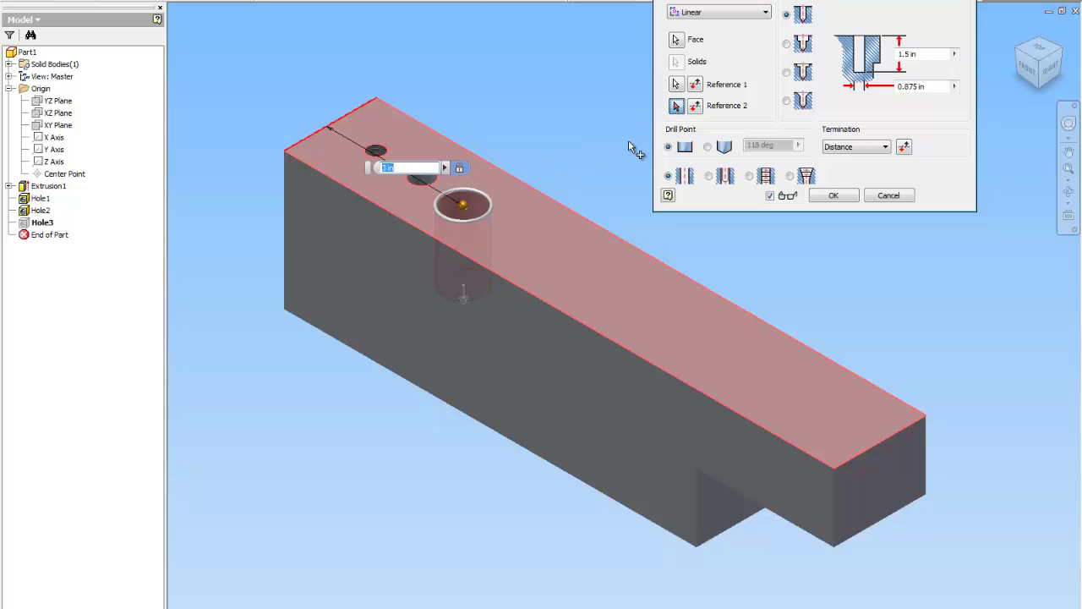
{"action": "left_click", "coordinate": [532, 188]}
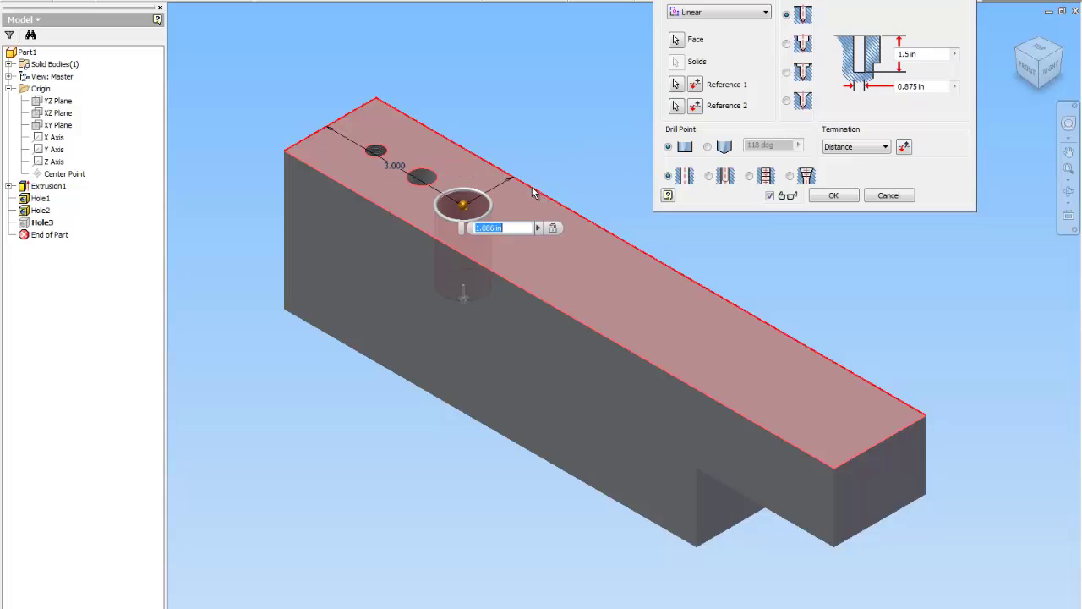
{"action": "type", "text": "1"}
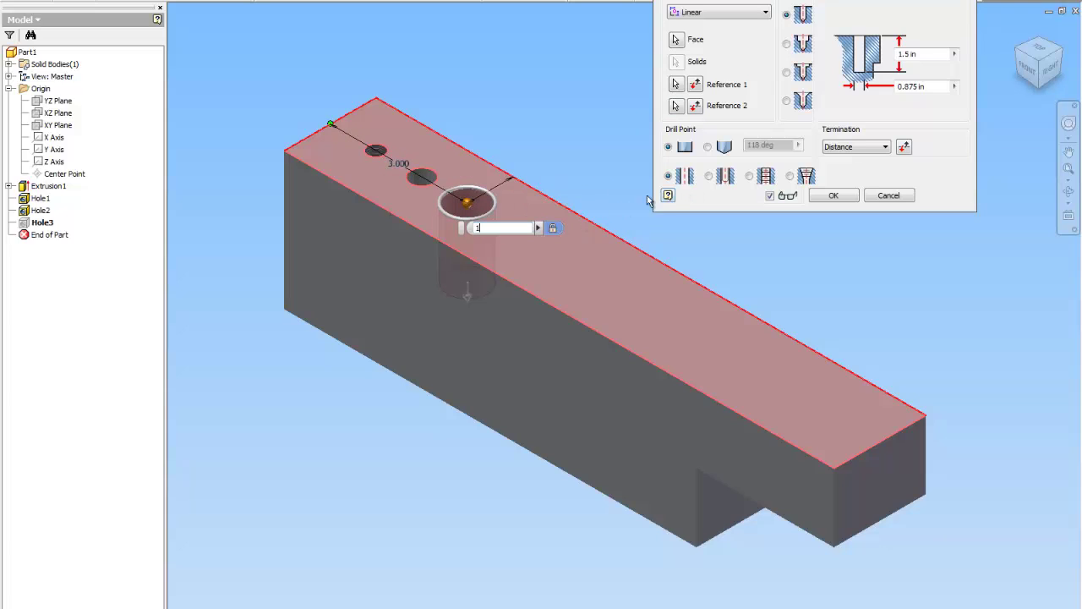
{"action": "left_click", "coordinate": [675, 105]}
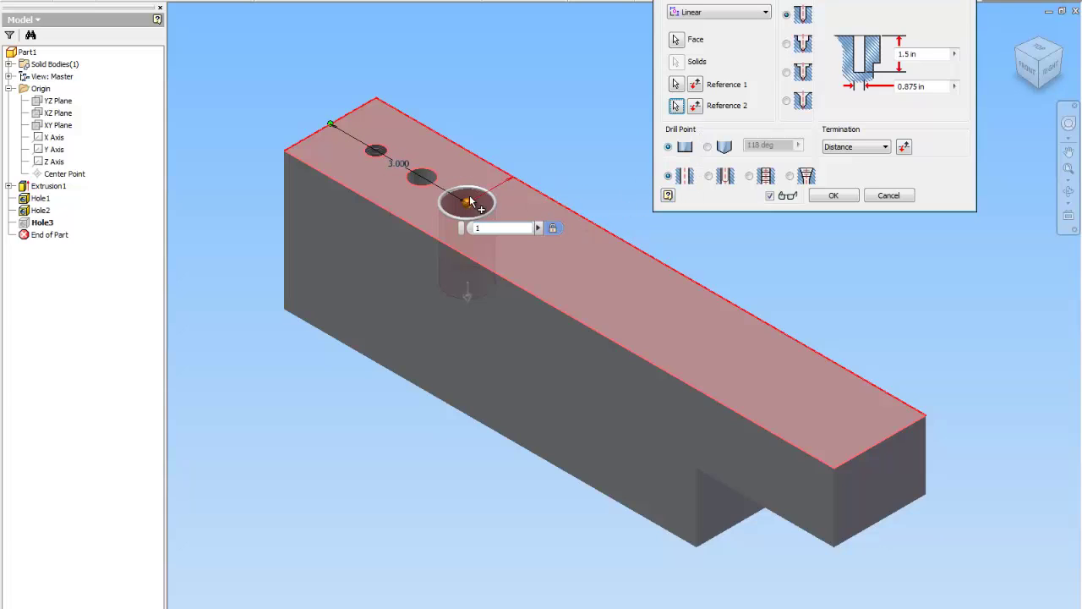
{"action": "key", "text": "Return"}
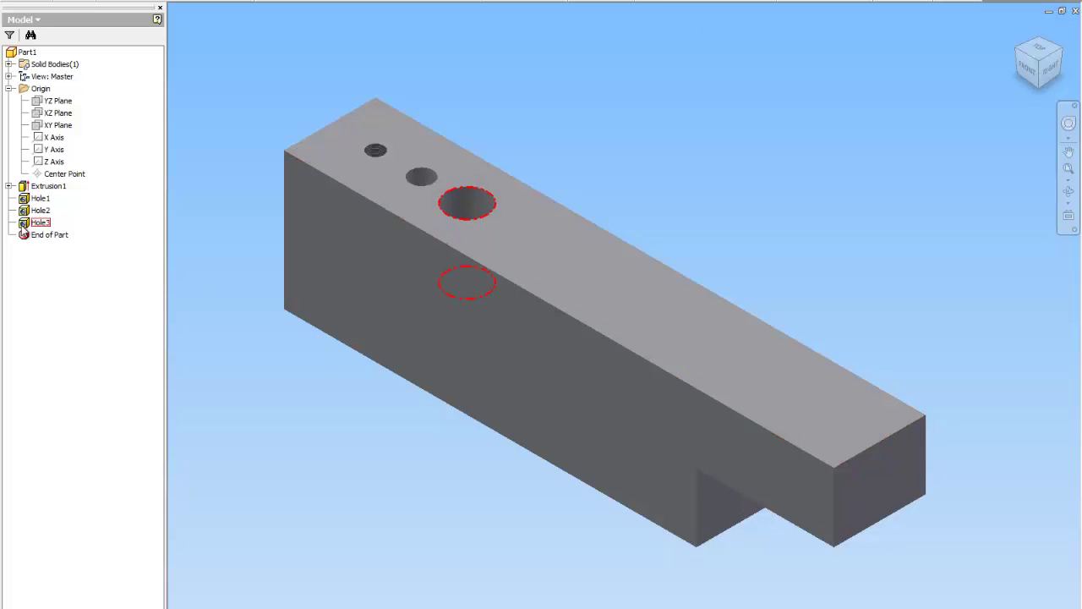
Step: Reopen Hole3's feature settings and accept them unchanged
{"action": "right_click", "coordinate": [29, 222]}
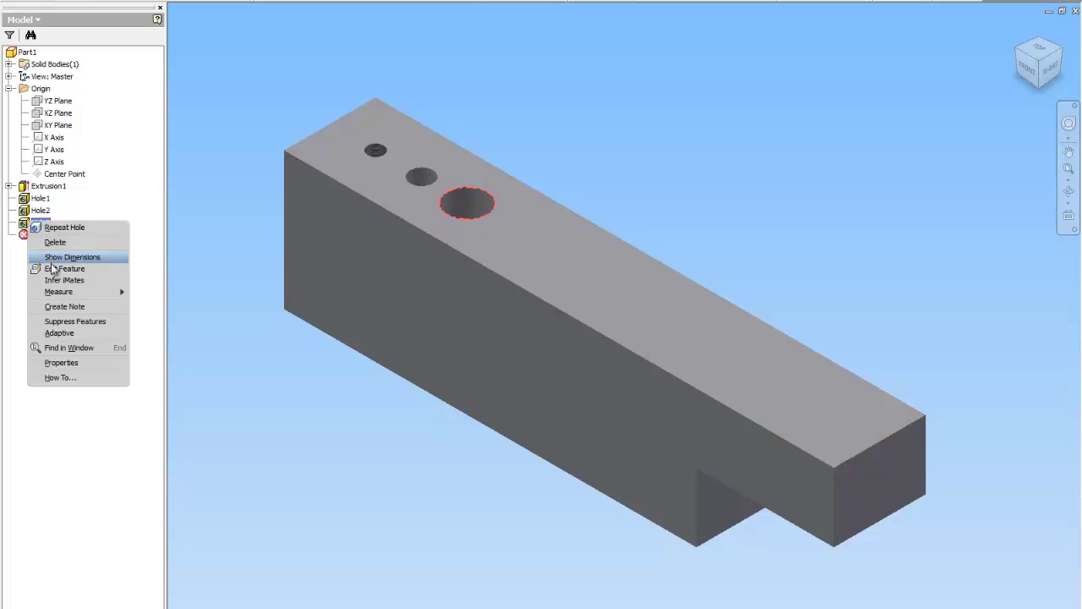
{"action": "left_click", "coordinate": [54, 268]}
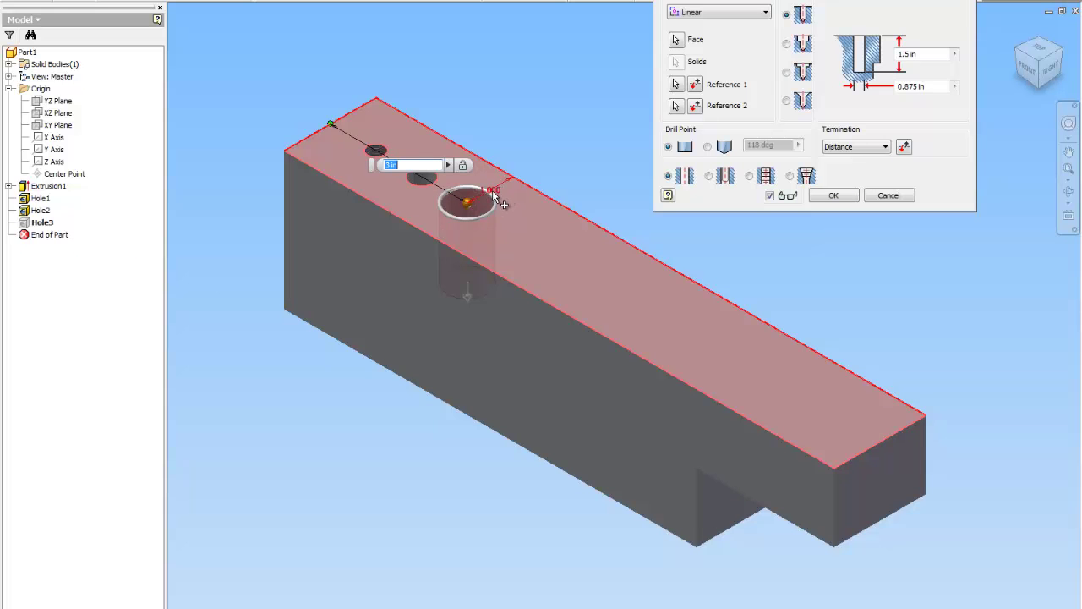
{"action": "left_click", "coordinate": [830, 196]}
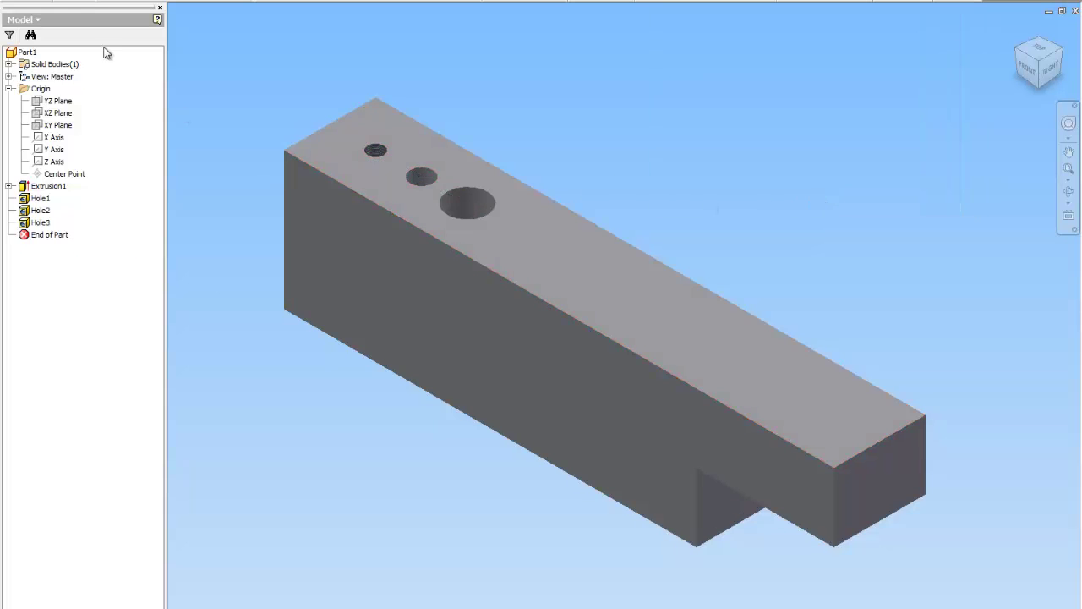
Step: Start a new hole on the block's top face as a counterbore type
{"action": "key", "text": "h"}
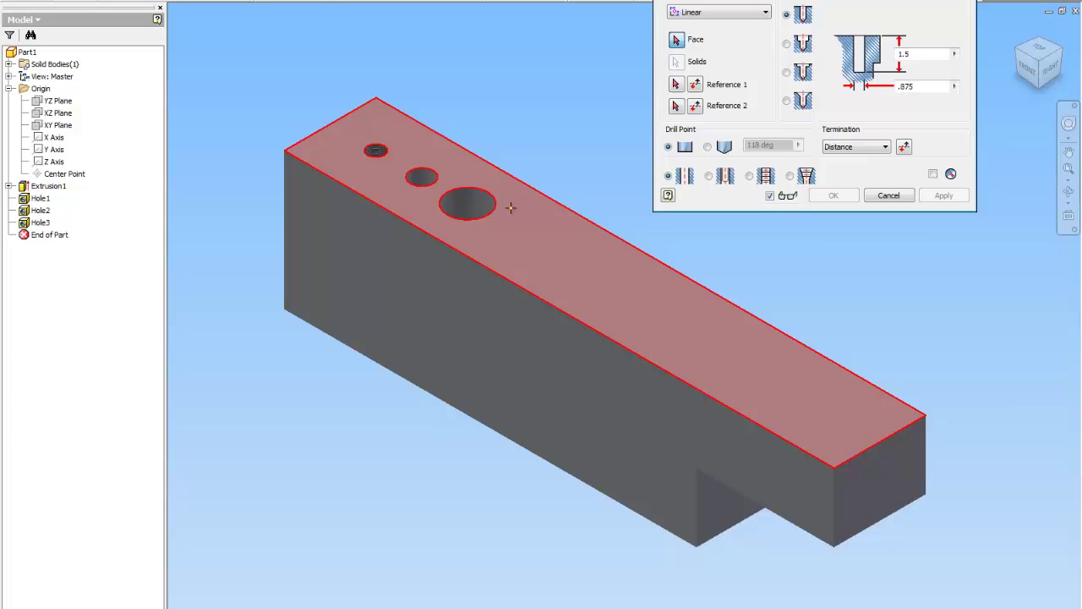
{"action": "left_click", "coordinate": [522, 236]}
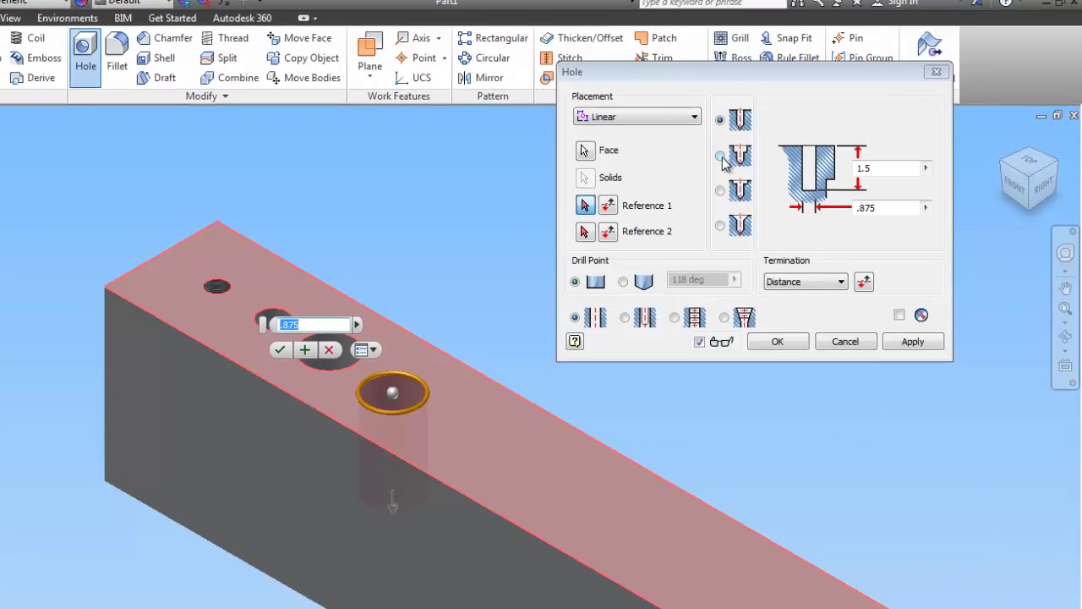
{"action": "left_click", "coordinate": [720, 157]}
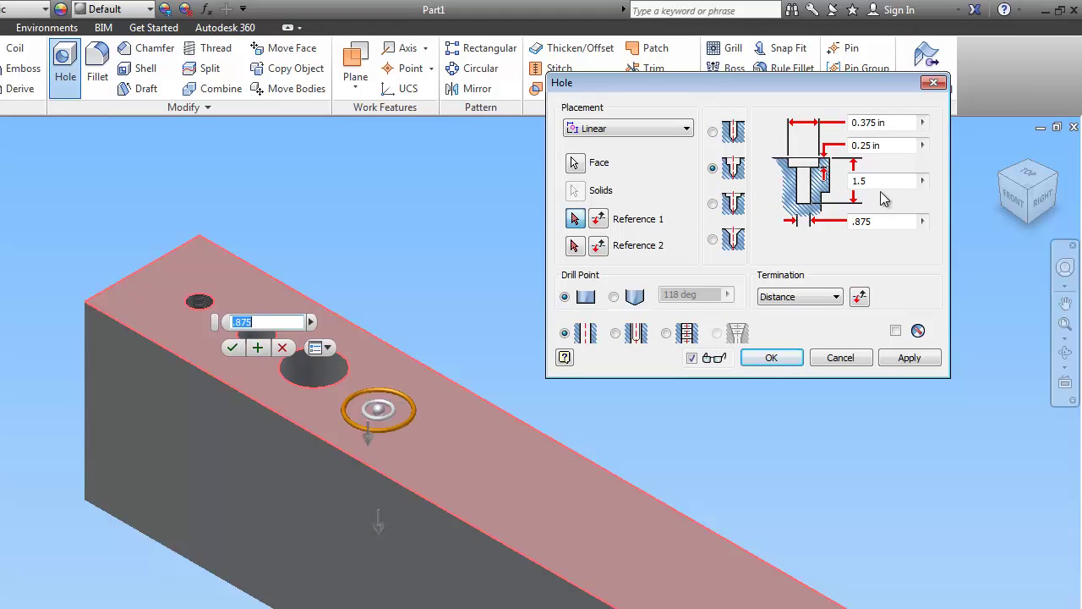
Step: Size the hole at .25 diameter, .75 deep, with a .5 counterbore .25 deep
{"action": "left_click", "coordinate": [881, 221]}
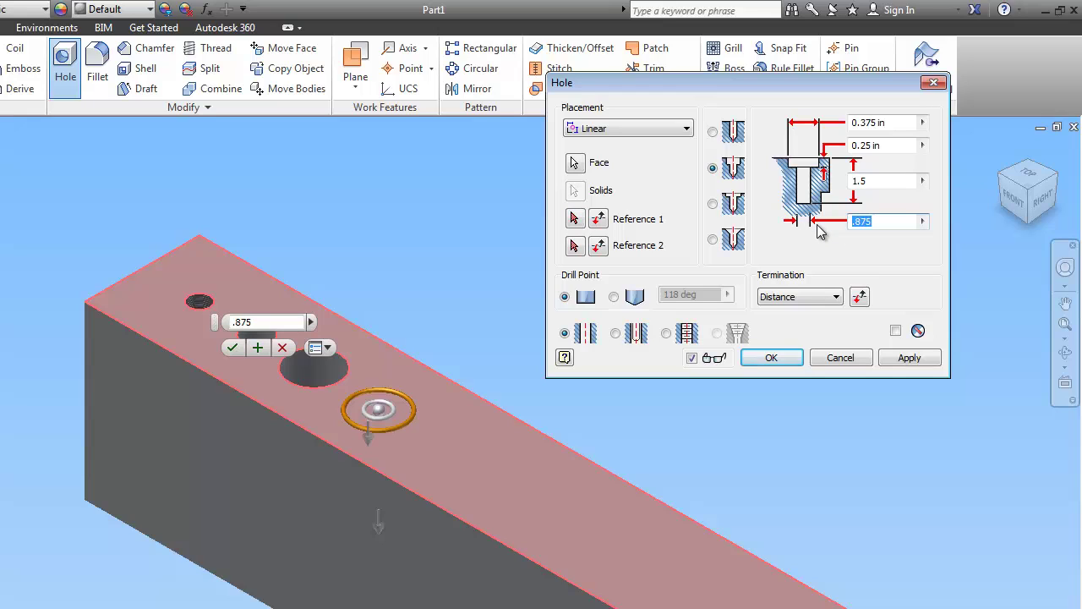
{"action": "type", "text": ".25"}
{"action": "left_click", "coordinate": [856, 182]}
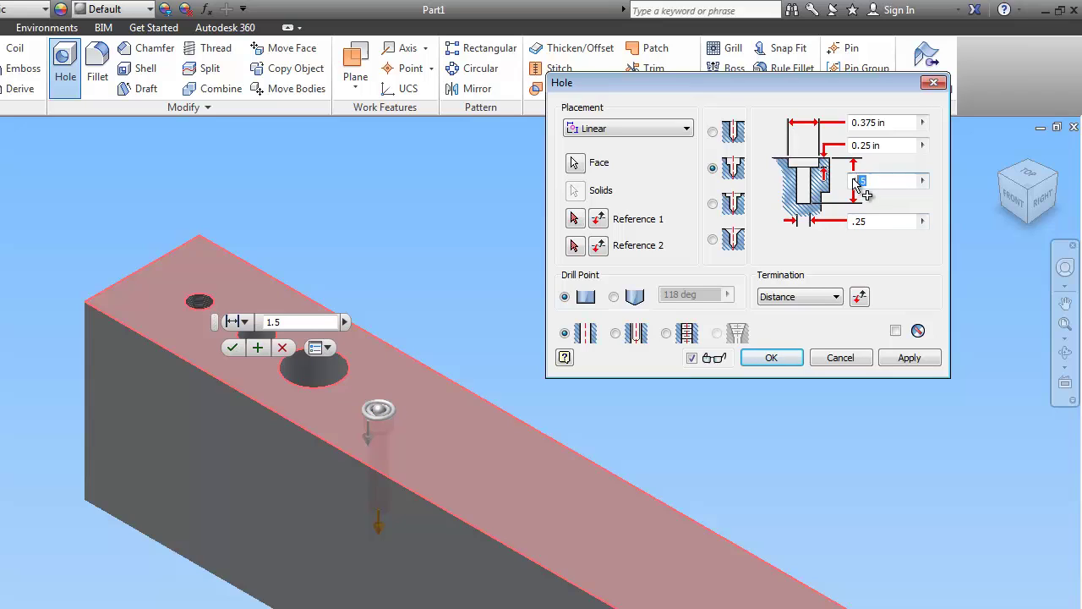
{"action": "type", "text": "."}
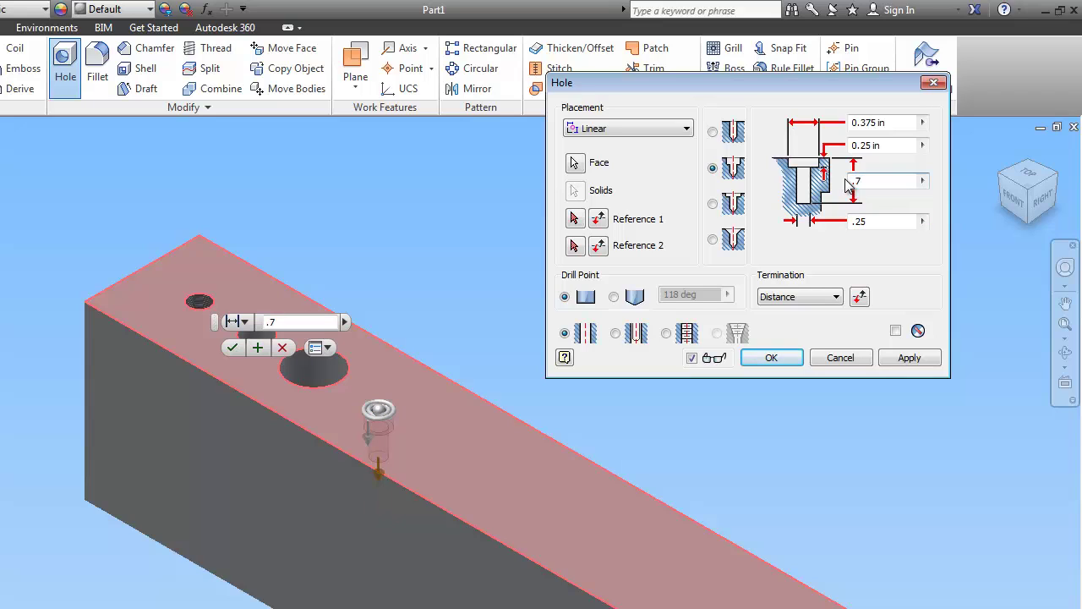
{"action": "type", "text": "75"}
{"action": "left_click", "coordinate": [887, 147]}
{"action": "double_click", "coordinate": [886, 146]}
{"action": "type", "text": ".5"}
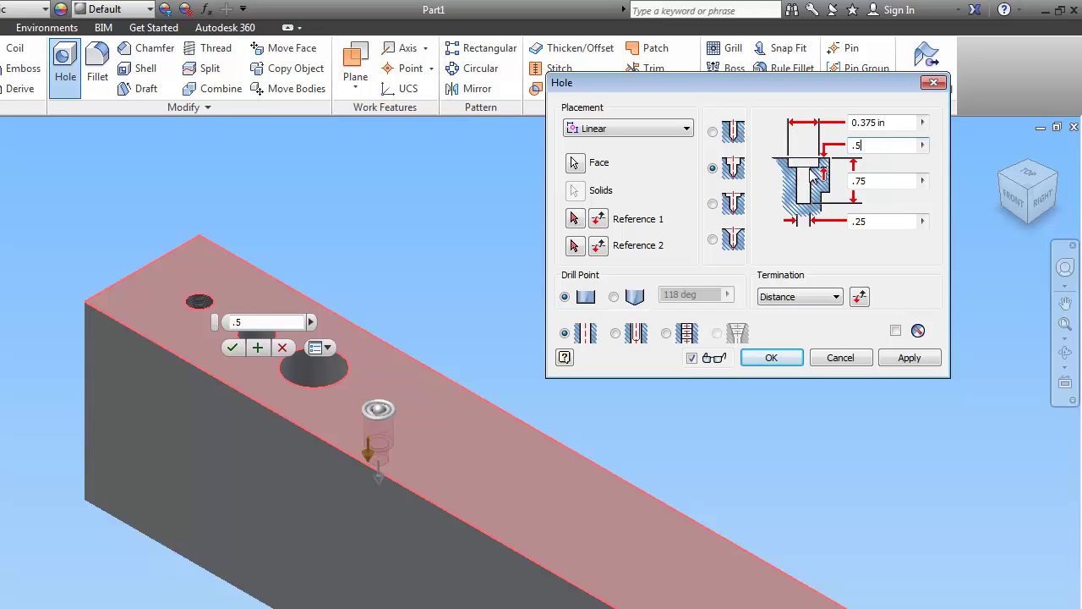
{"action": "left_click", "coordinate": [842, 150]}
{"action": "double_click", "coordinate": [896, 123]}
{"action": "type", "text": ".5"}
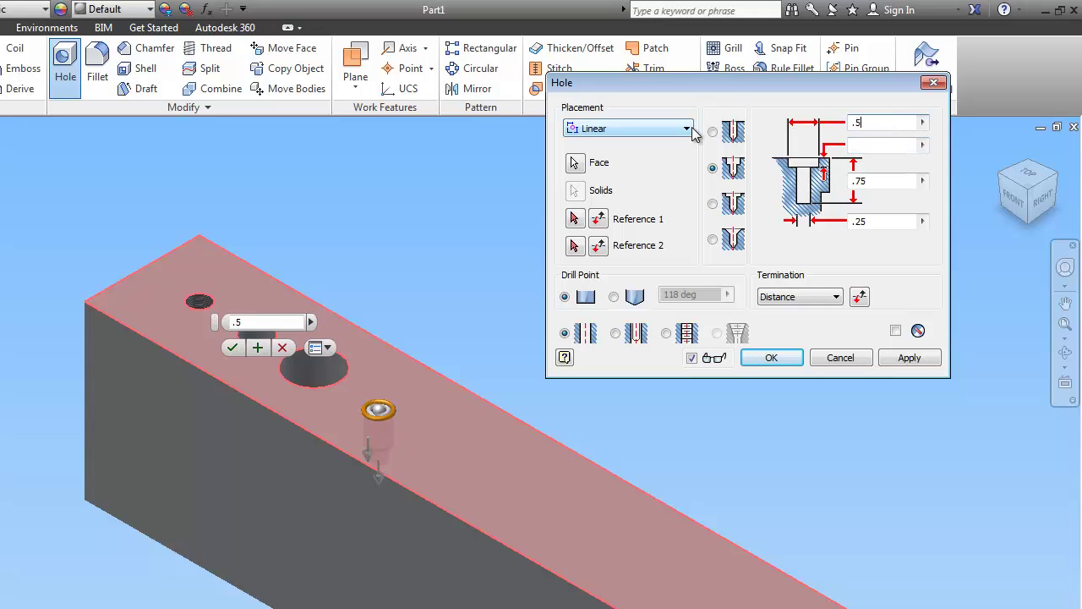
{"action": "left_click", "coordinate": [879, 147]}
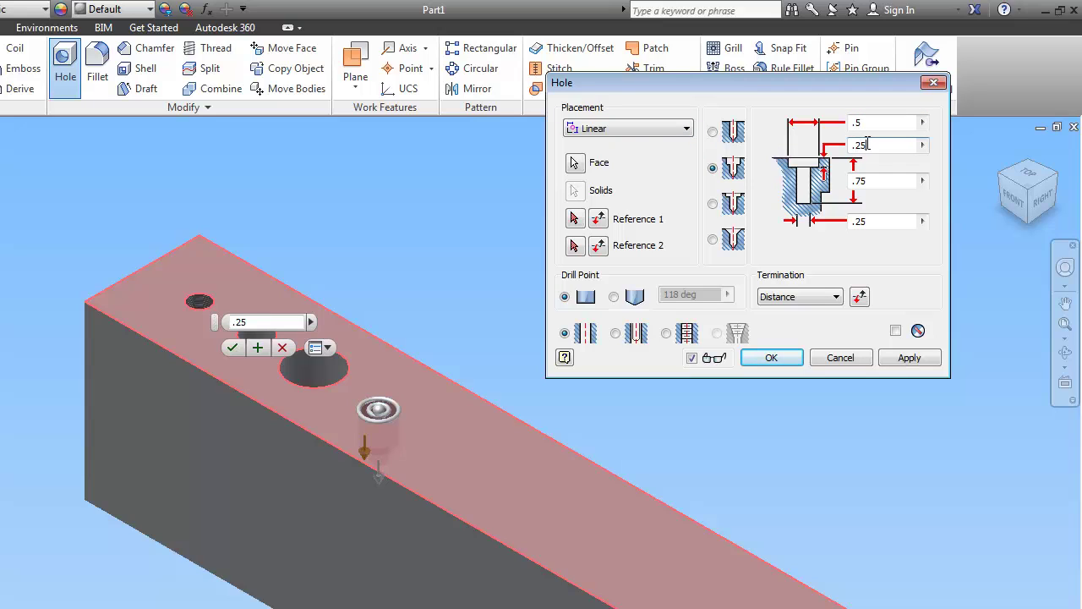
{"action": "left_click", "coordinate": [865, 123]}
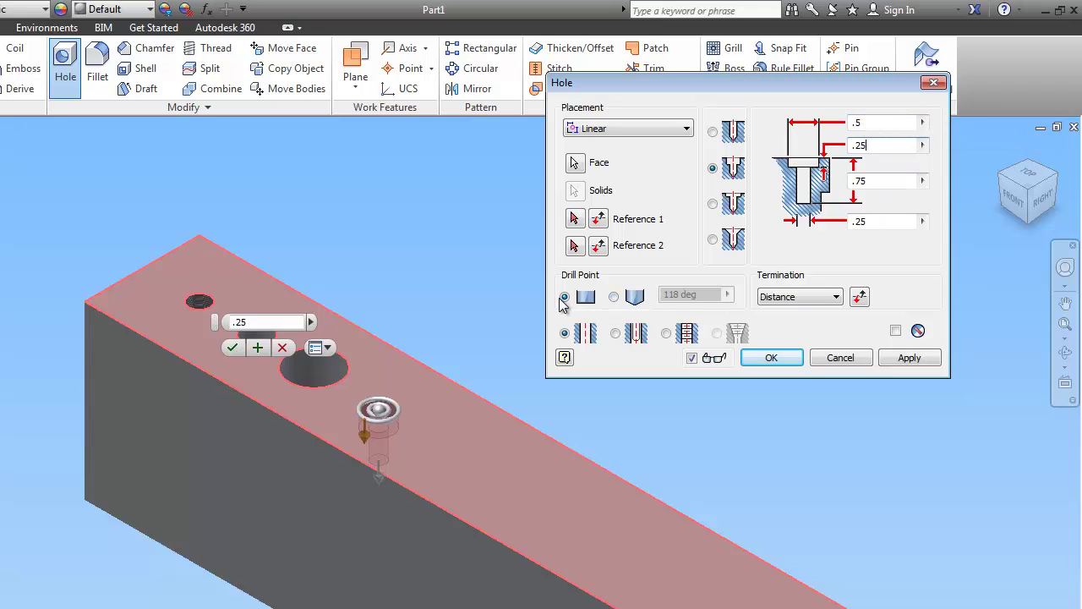
Step: Position the hole 4 in from the end edge and 1 in from the side edge, and apply
{"action": "left_click", "coordinate": [575, 218]}
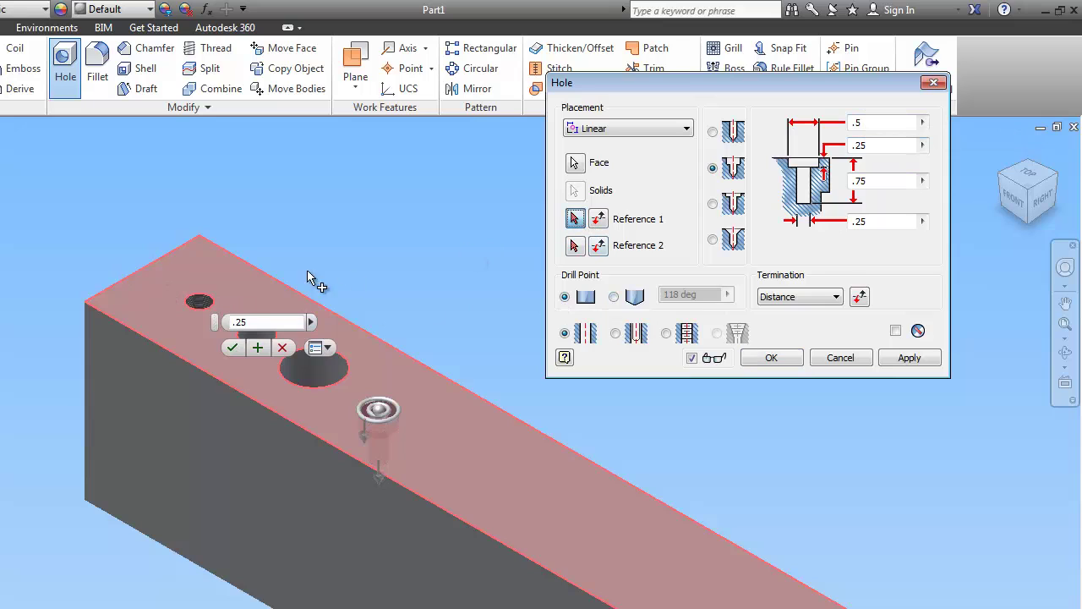
{"action": "left_click", "coordinate": [144, 265]}
{"action": "left_click", "coordinate": [284, 339]}
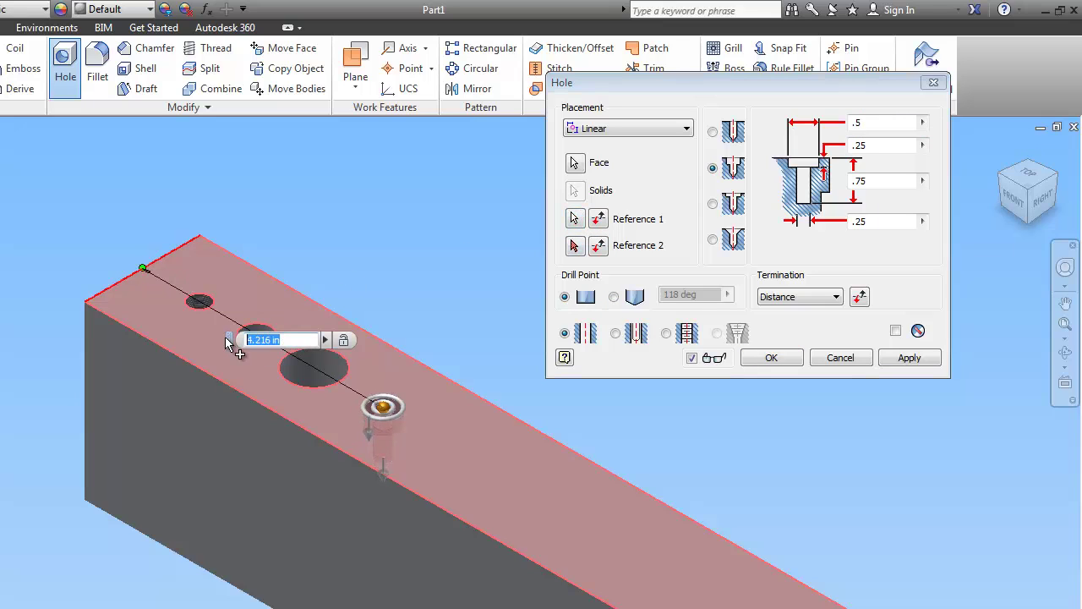
{"action": "type", "text": "4"}
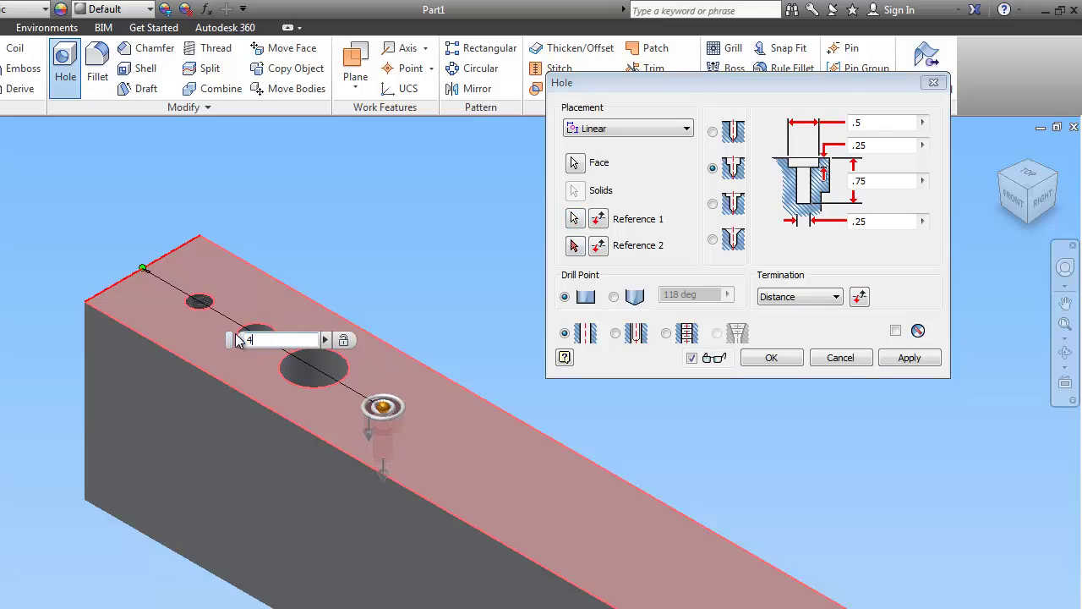
{"action": "left_click", "coordinate": [416, 363]}
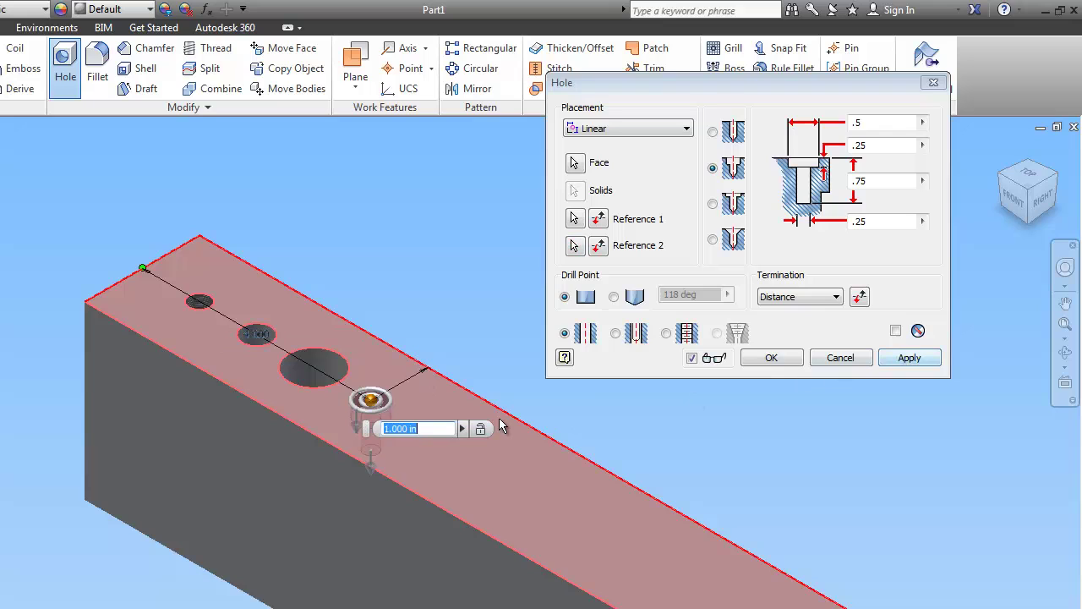
{"action": "type", "text": "1"}
{"action": "left_click", "coordinate": [887, 359]}
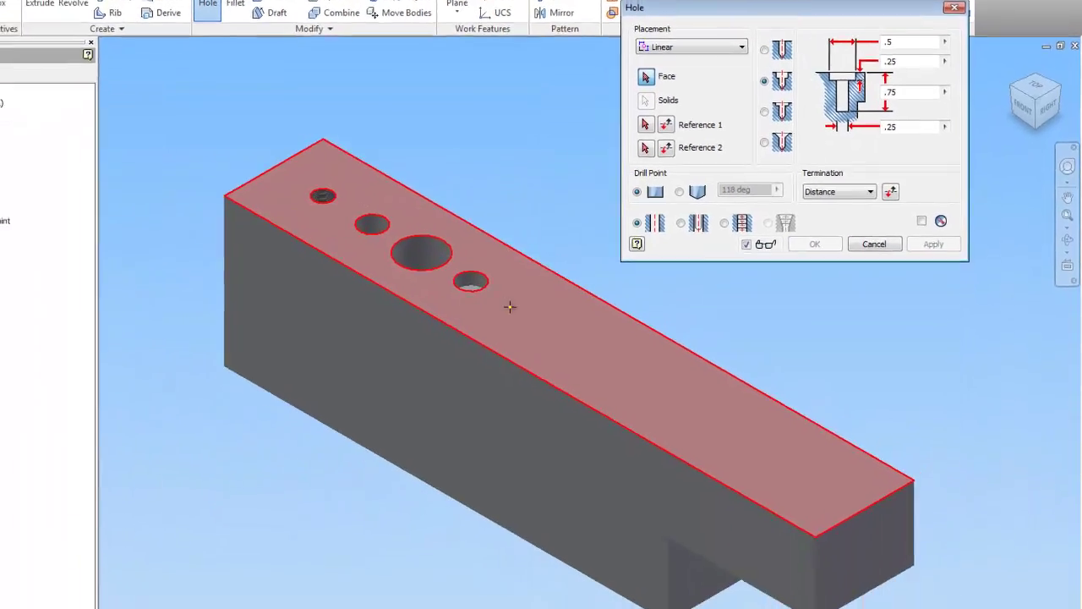
Step: Start a countersunk hole on the top face: .5 diameter, 1.25 deep, .875 countersink at 60°
{"action": "left_click", "coordinate": [418, 430]}
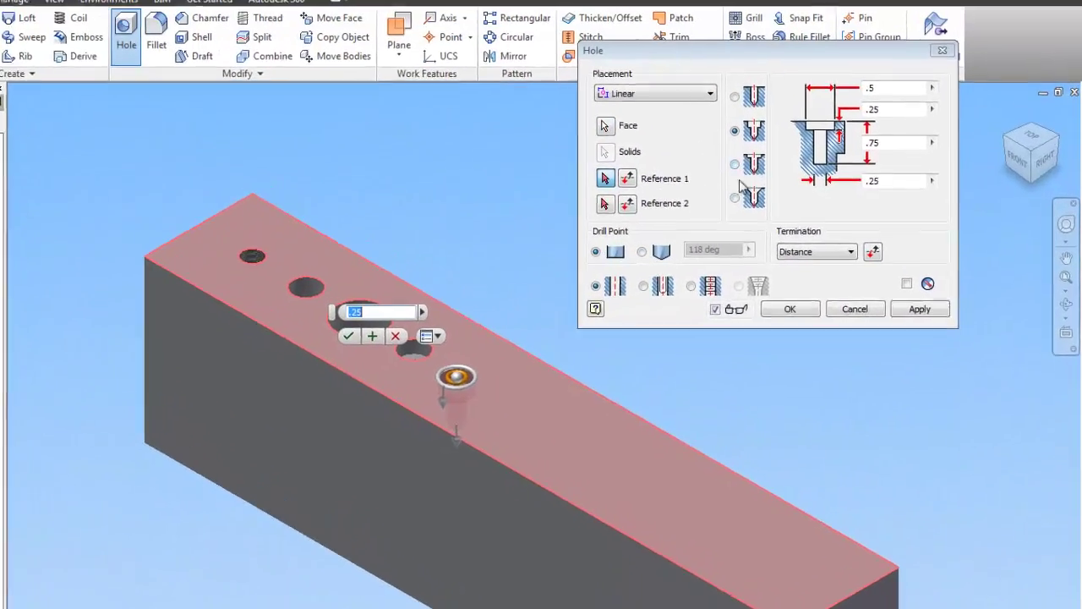
{"action": "left_click", "coordinate": [786, 100]}
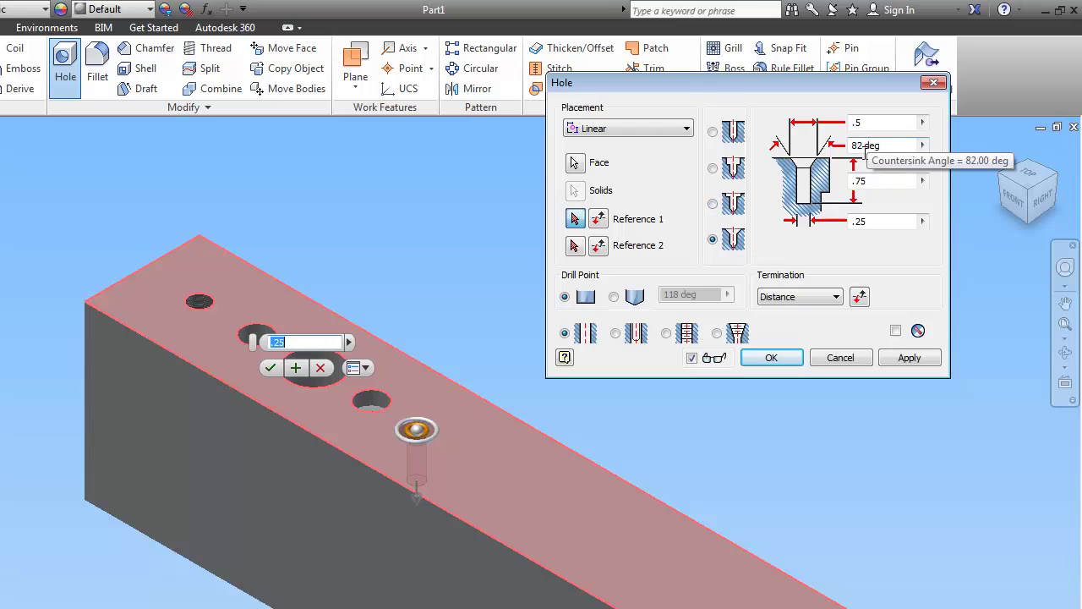
{"action": "left_click", "coordinate": [858, 221]}
{"action": "type", "text": "."}
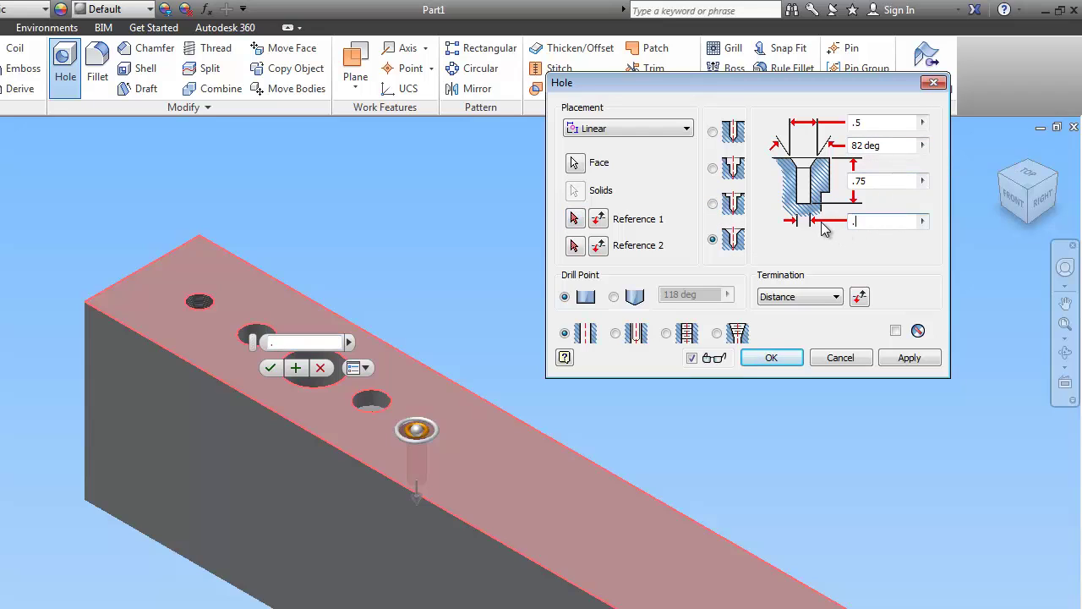
{"action": "type", "text": "5"}
{"action": "left_click", "coordinate": [894, 181]}
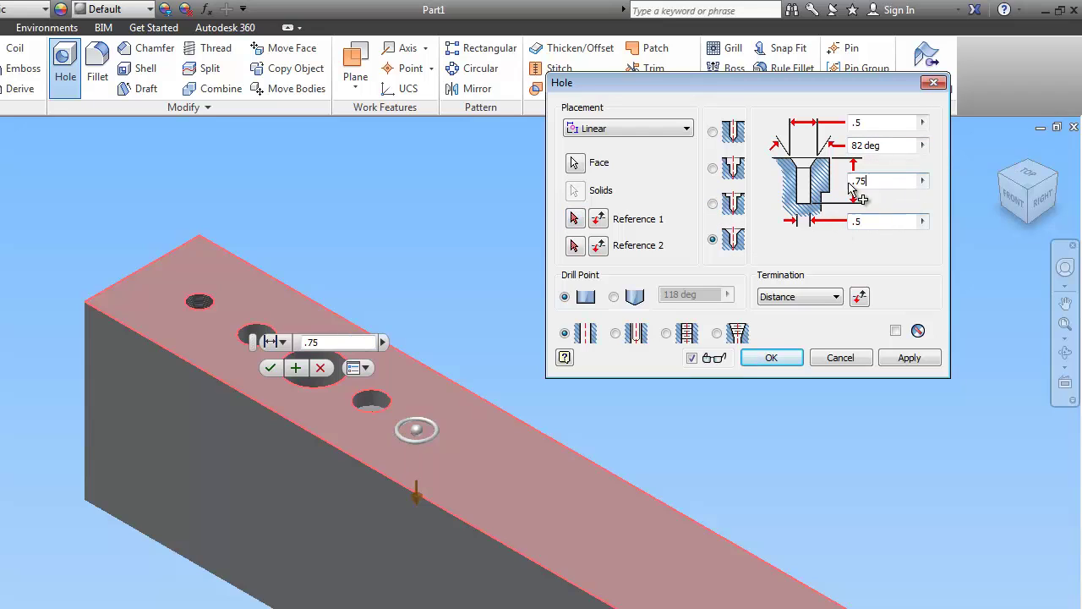
{"action": "type", "text": "1"}
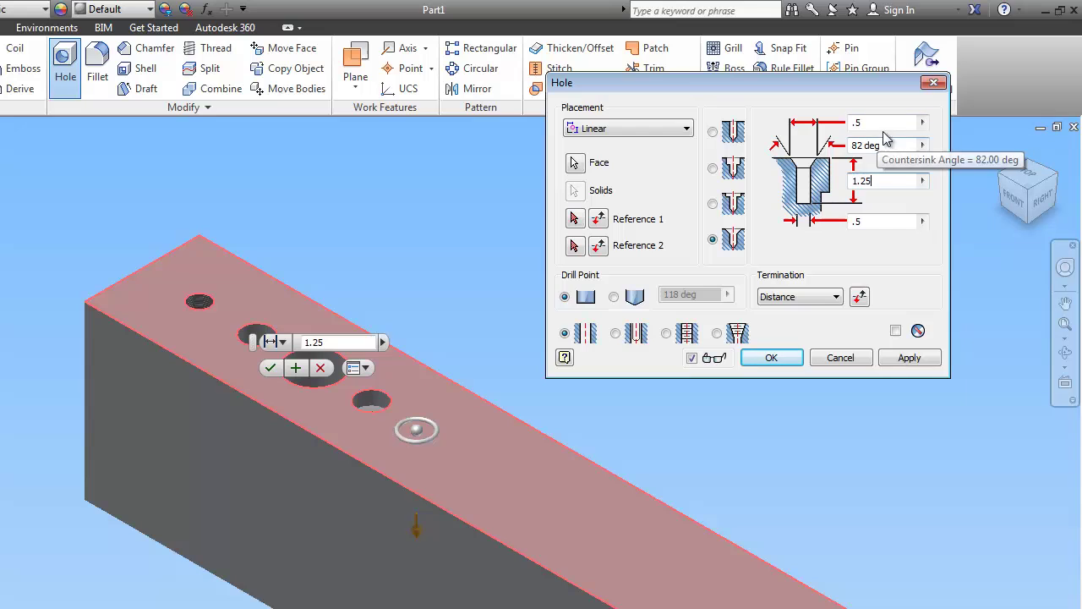
{"action": "left_click", "coordinate": [880, 122]}
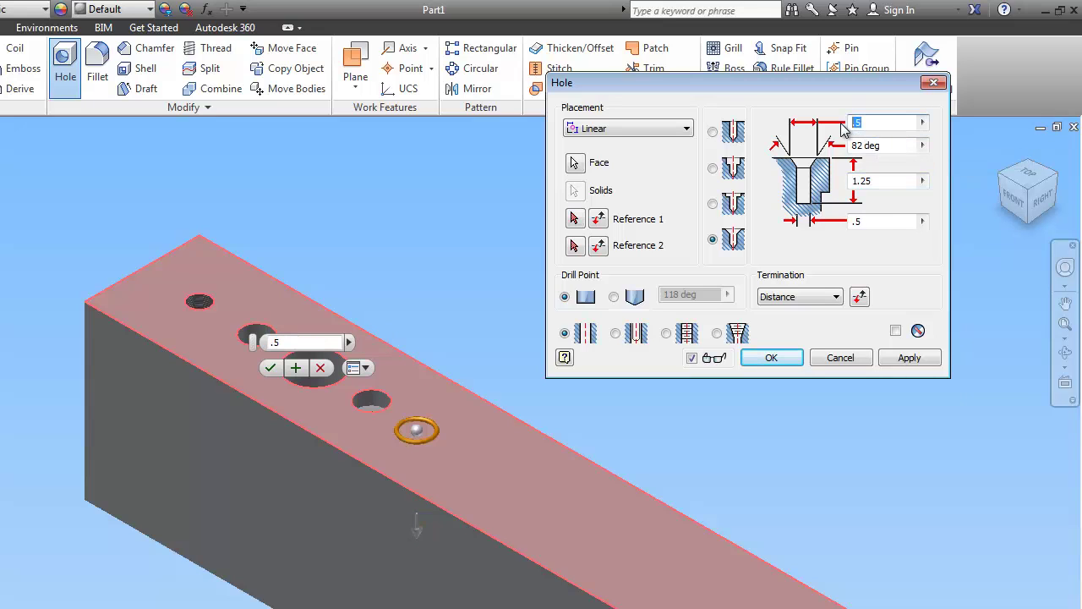
{"action": "type", "text": ".875"}
{"action": "left_click", "coordinate": [893, 145]}
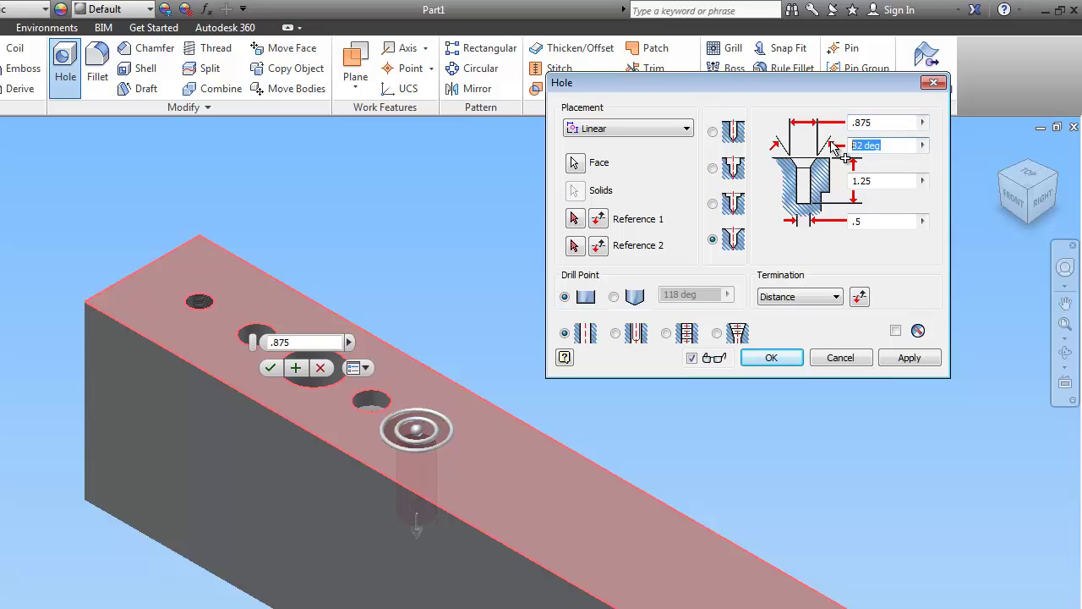
{"action": "type", "text": "60"}
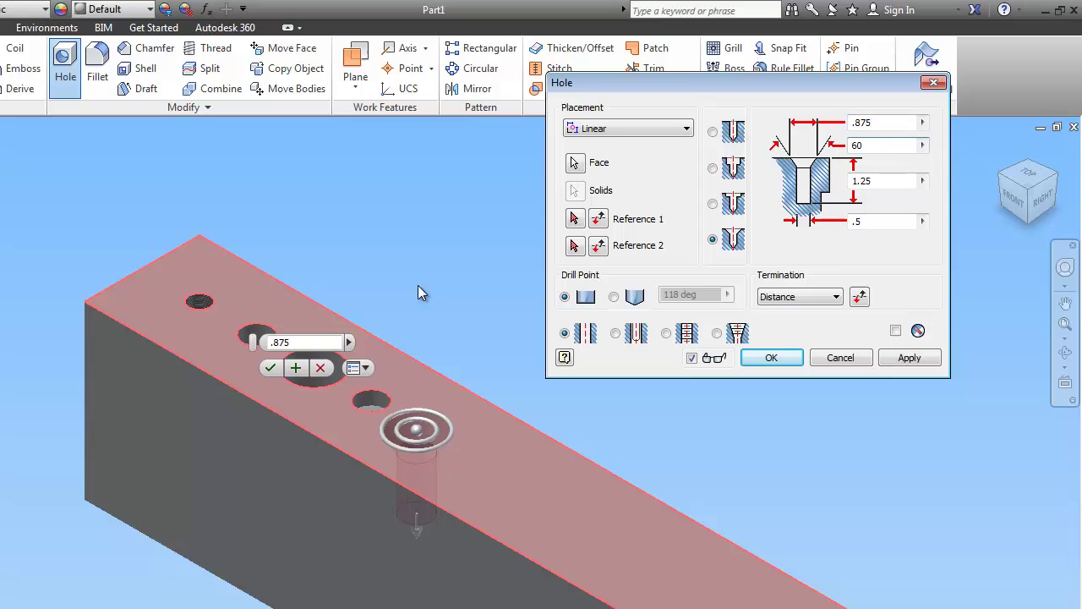
Step: Place the countersunk hole 5 in from the end edge and 1 in from the side edge, and apply
{"action": "left_click", "coordinate": [574, 218]}
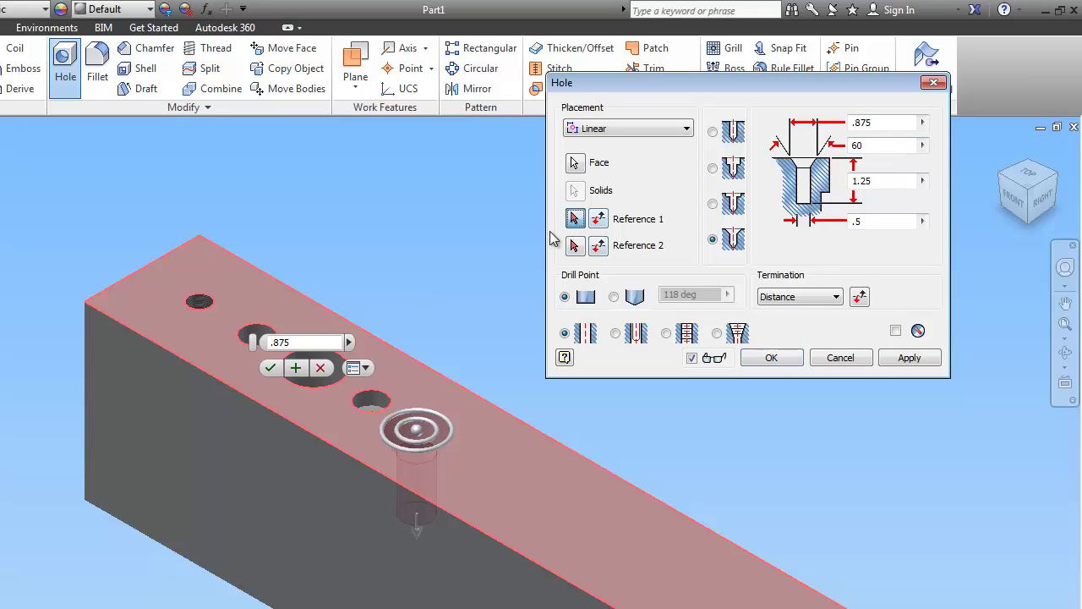
{"action": "left_click", "coordinate": [143, 265]}
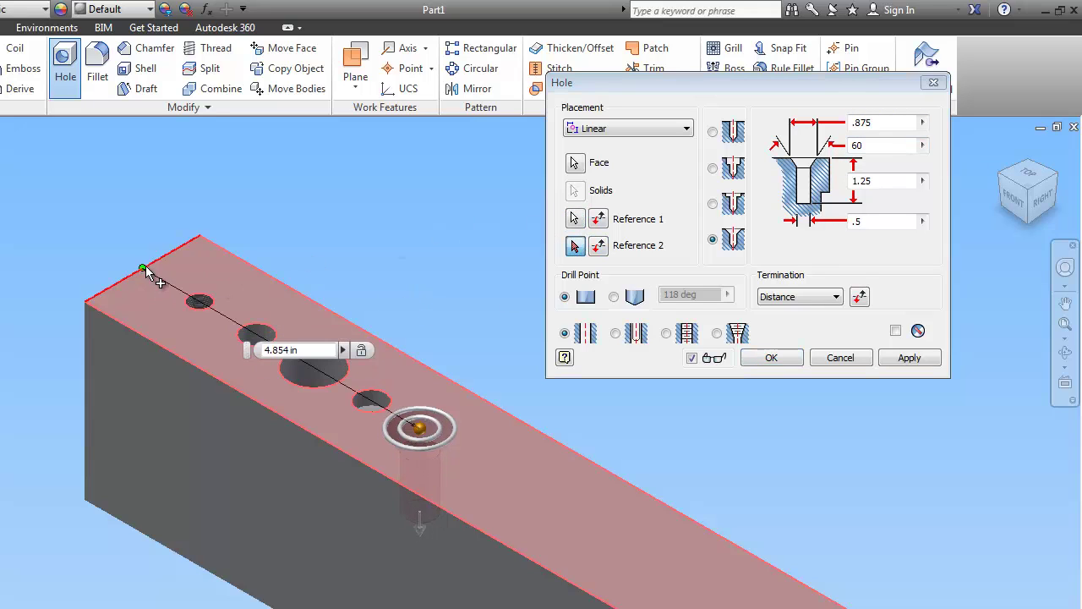
{"action": "left_click", "coordinate": [283, 350]}
{"action": "type", "text": "5"}
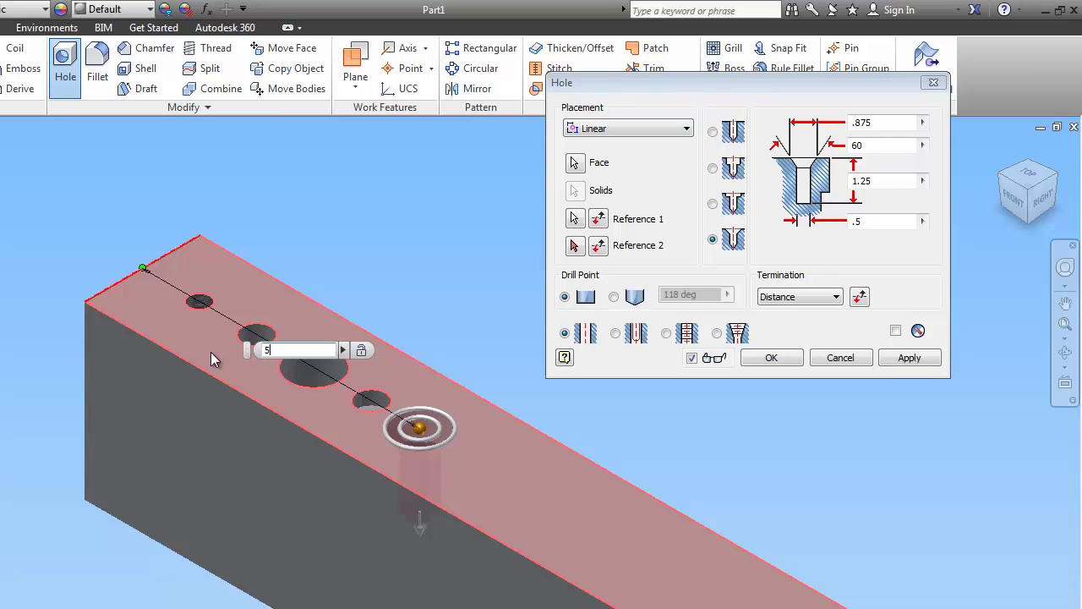
{"action": "key", "text": "Return"}
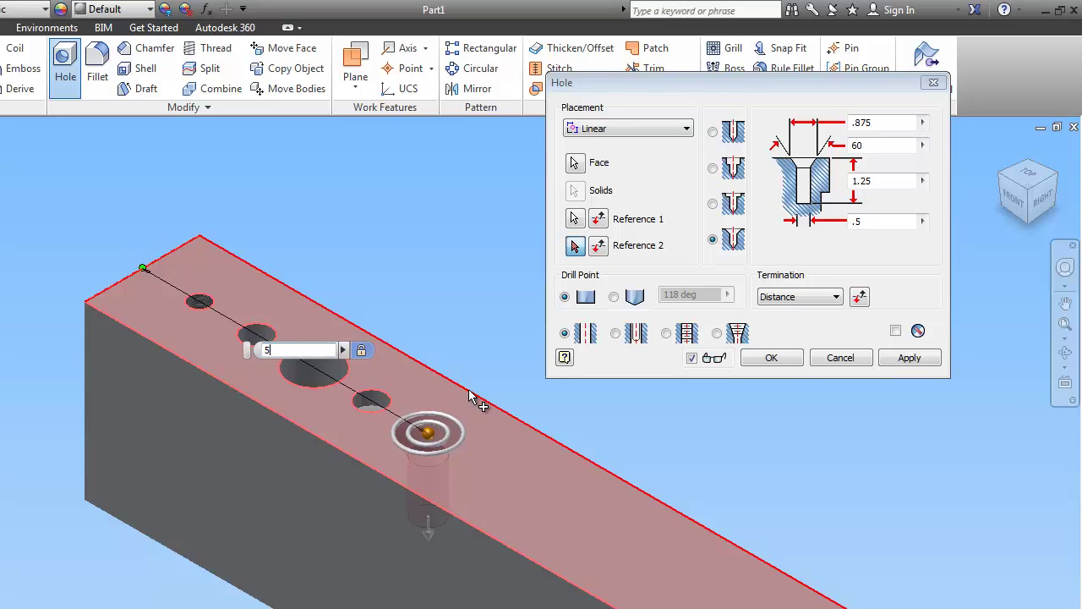
{"action": "left_click", "coordinate": [472, 397]}
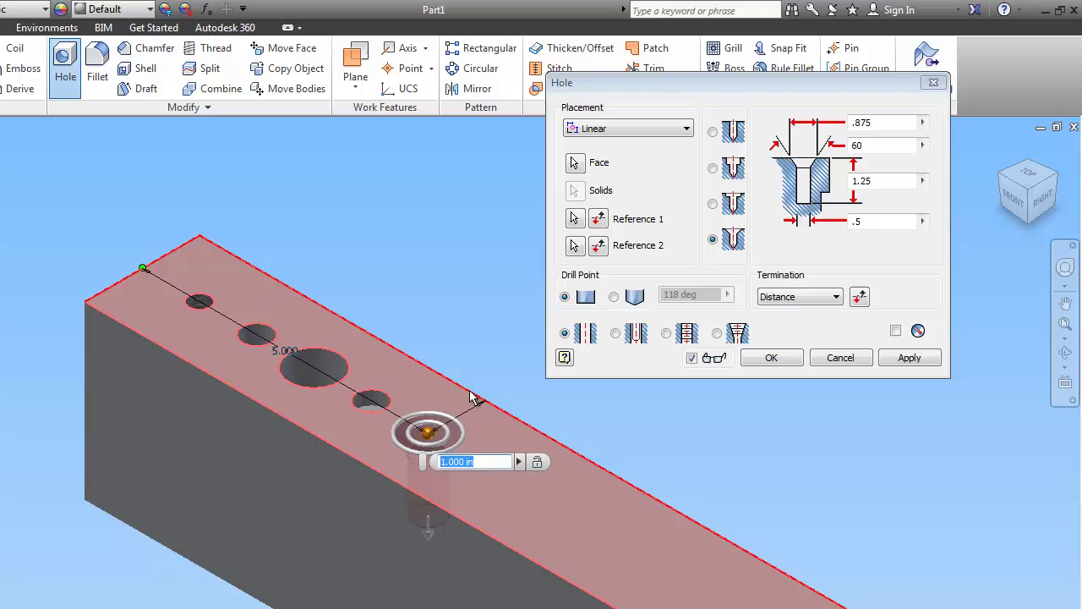
{"action": "type", "text": "1"}
{"action": "left_click", "coordinate": [918, 364]}
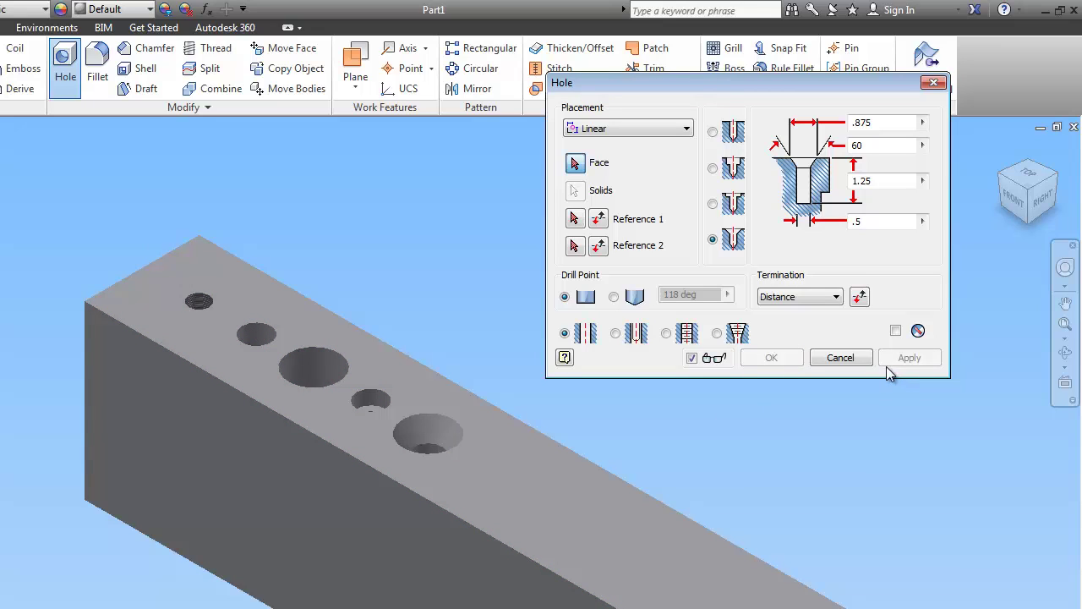
Step: Switch to a drilled, tapped hole with Through All termination
{"action": "left_click", "coordinate": [714, 135]}
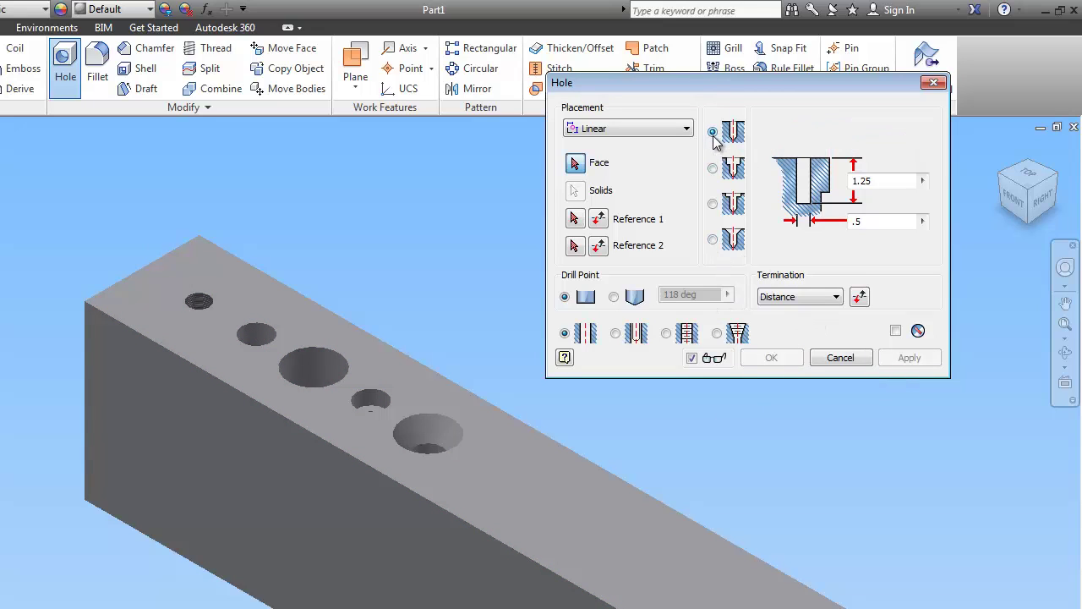
{"action": "left_click", "coordinate": [665, 334]}
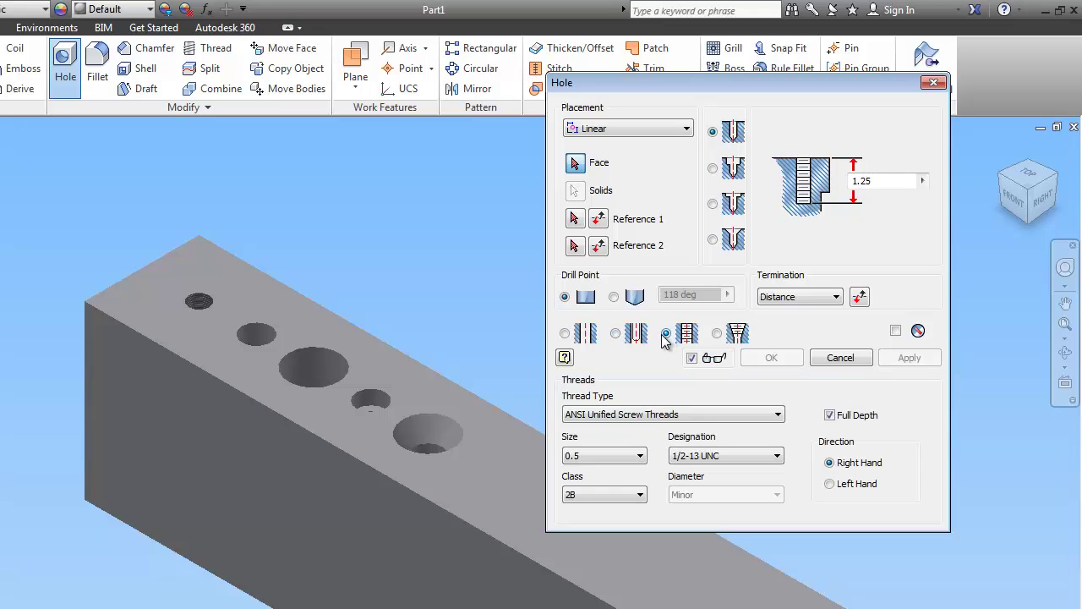
{"action": "left_click", "coordinate": [836, 297]}
{"action": "left_click", "coordinate": [817, 324]}
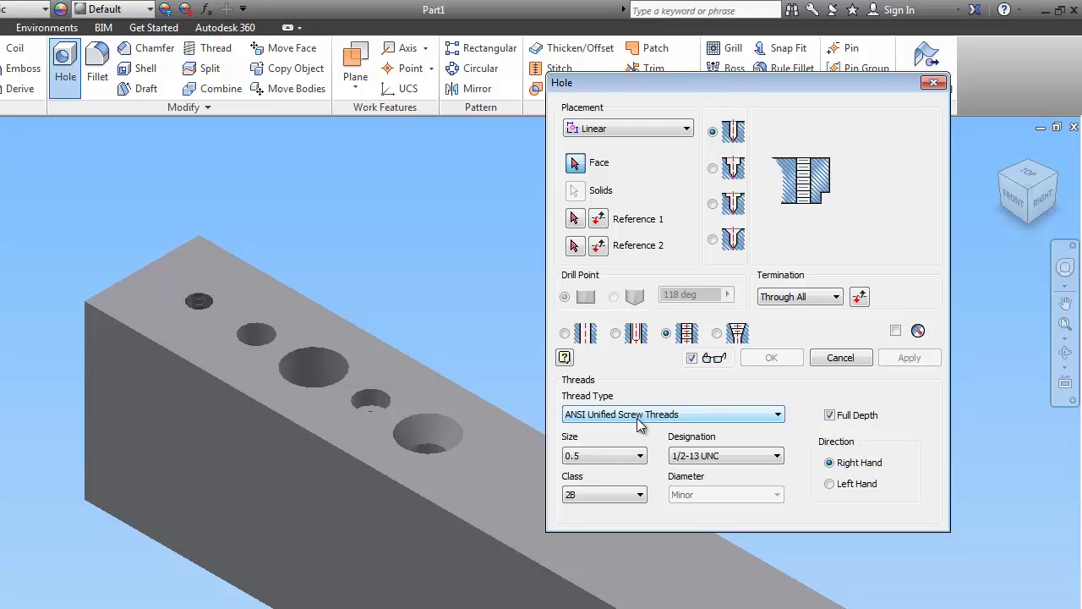
Step: Set the thread to 0.5 size, 1/2-20 UNF designation and class 1B
{"action": "left_click", "coordinate": [607, 457]}
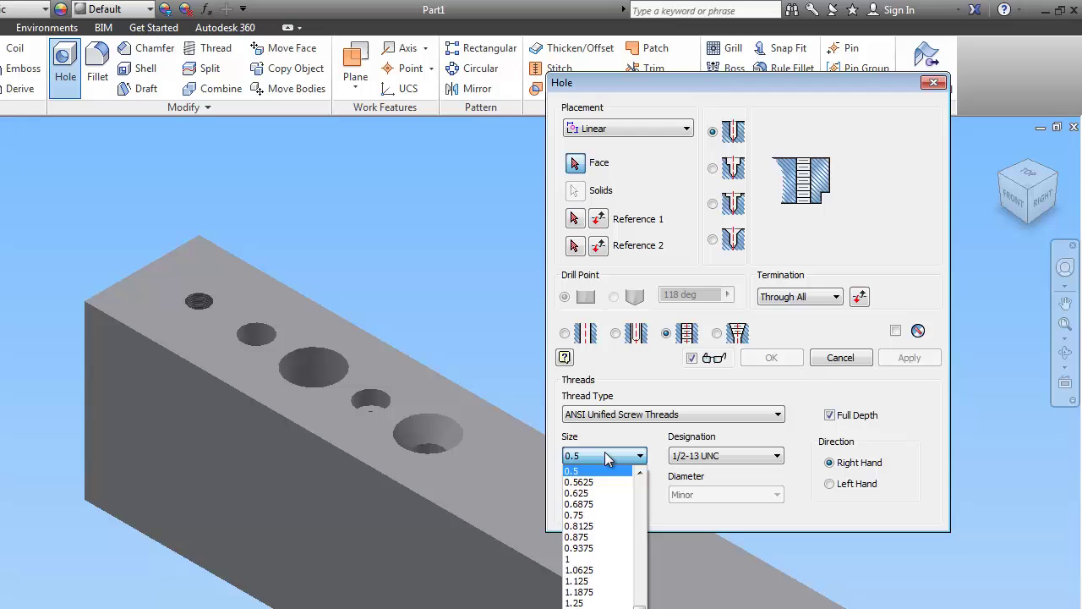
{"action": "left_click", "coordinate": [605, 457]}
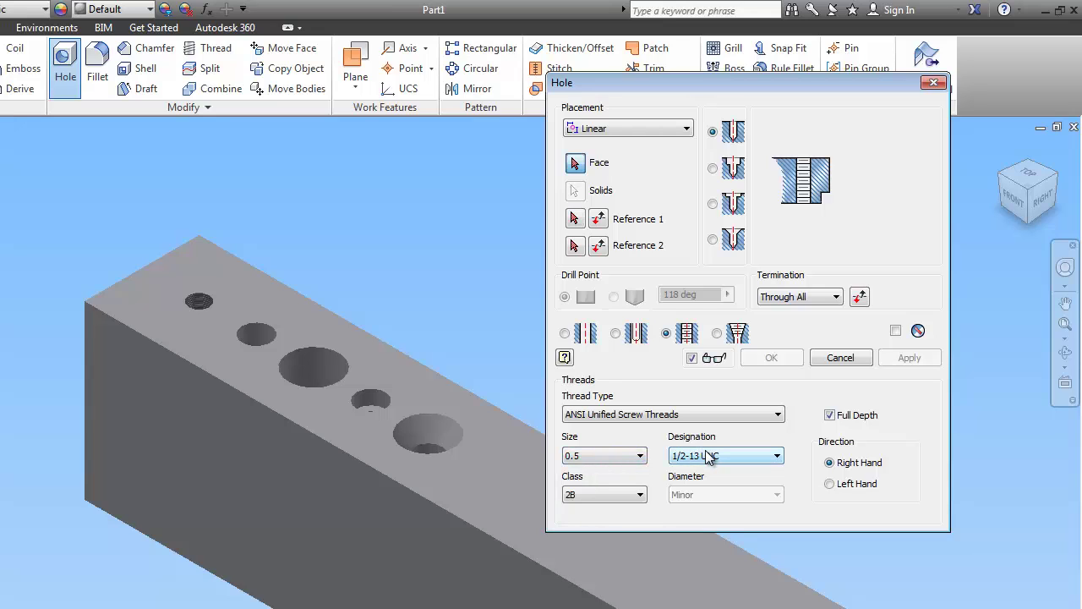
{"action": "left_click", "coordinate": [707, 457]}
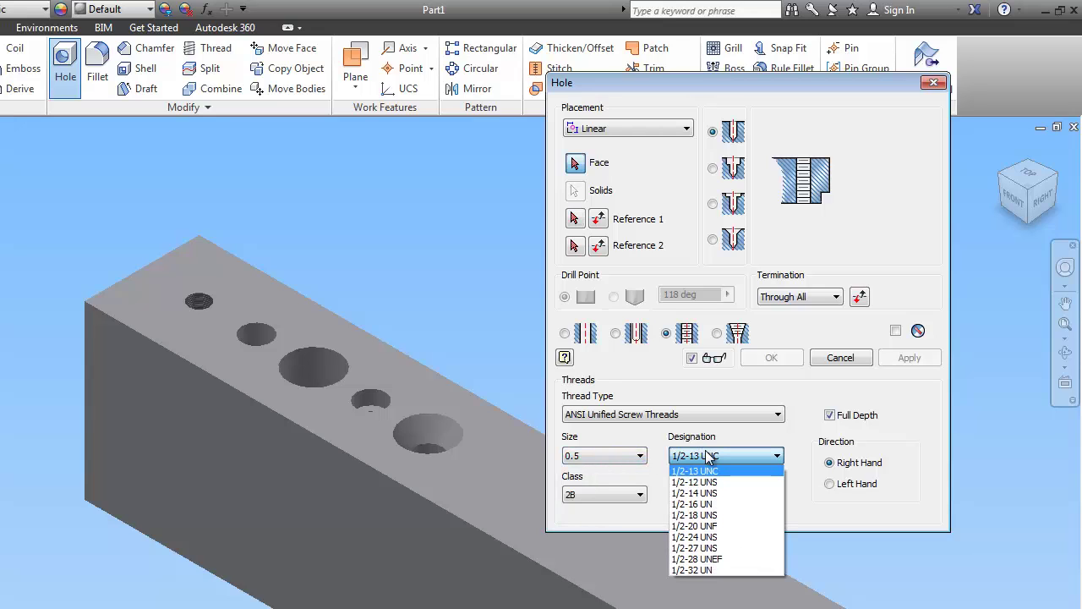
{"action": "left_click", "coordinate": [710, 525]}
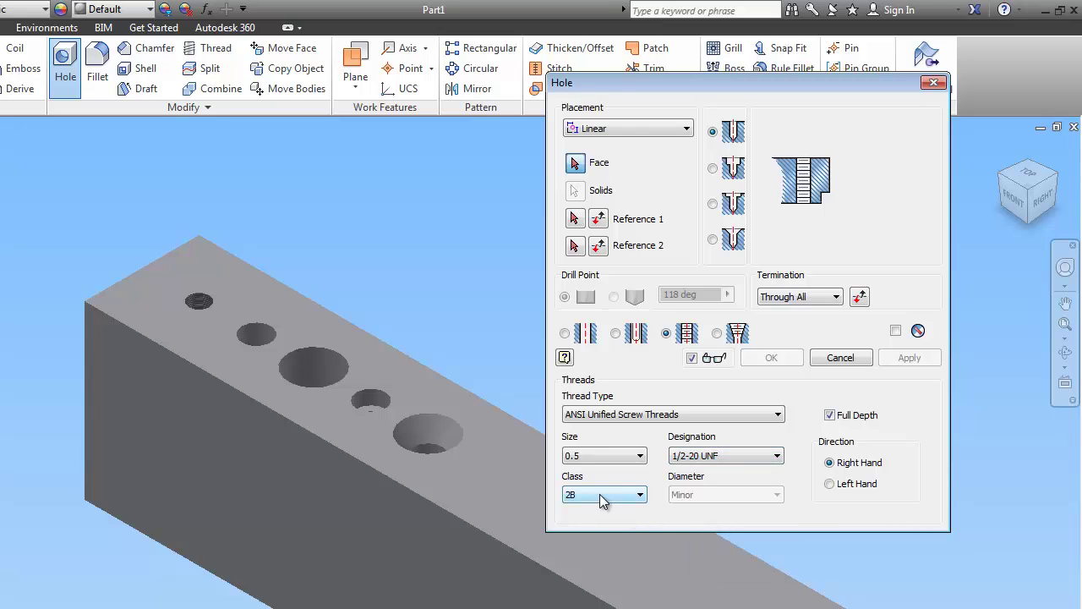
{"action": "left_click", "coordinate": [595, 496]}
{"action": "left_click", "coordinate": [587, 528]}
Step: Place the tapped hole 6 in from the end edge and 1 in from the side edge, and apply
{"action": "left_click", "coordinate": [495, 471]}
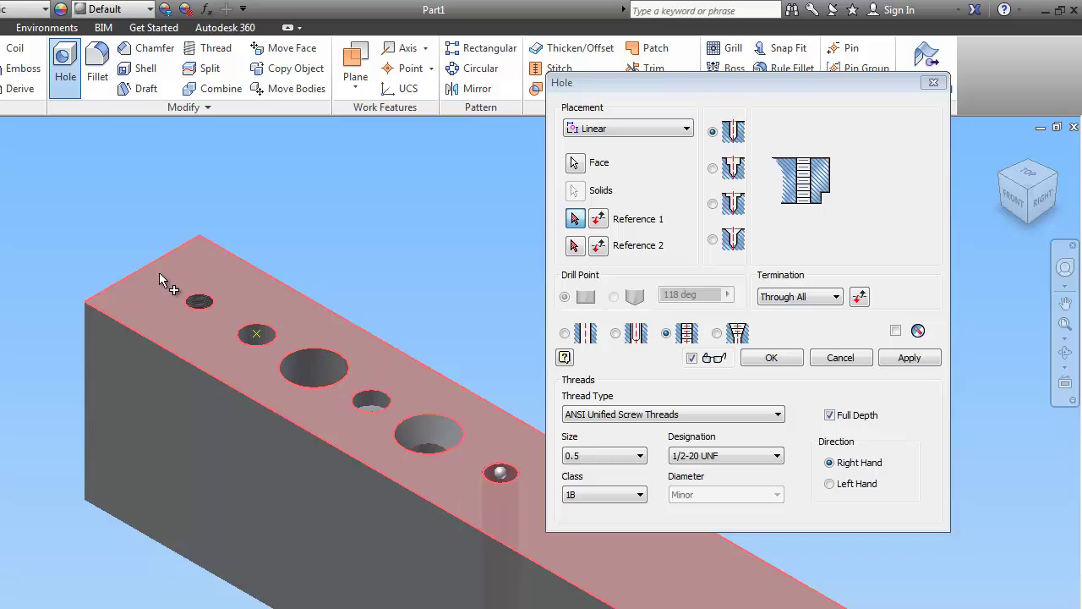
{"action": "left_click", "coordinate": [149, 266]}
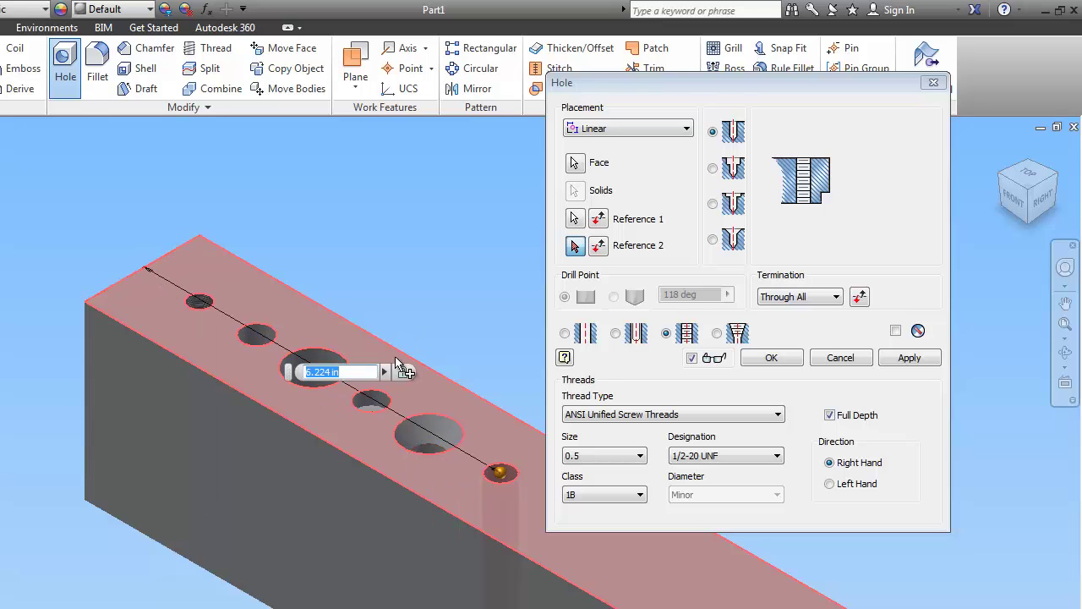
{"action": "type", "text": "6"}
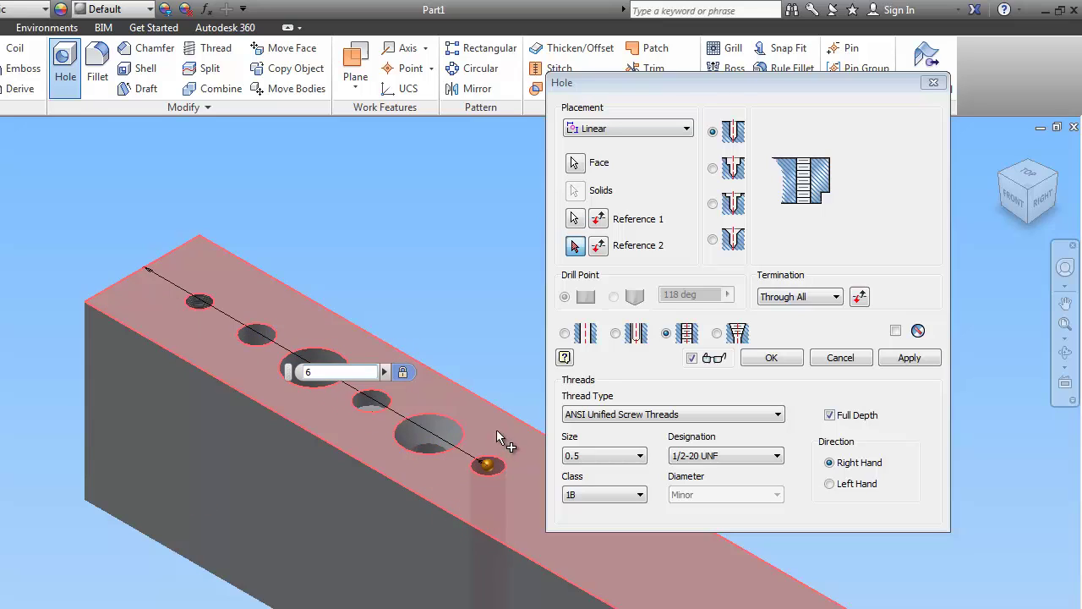
{"action": "left_click", "coordinate": [527, 426]}
{"action": "type", "text": "1"}
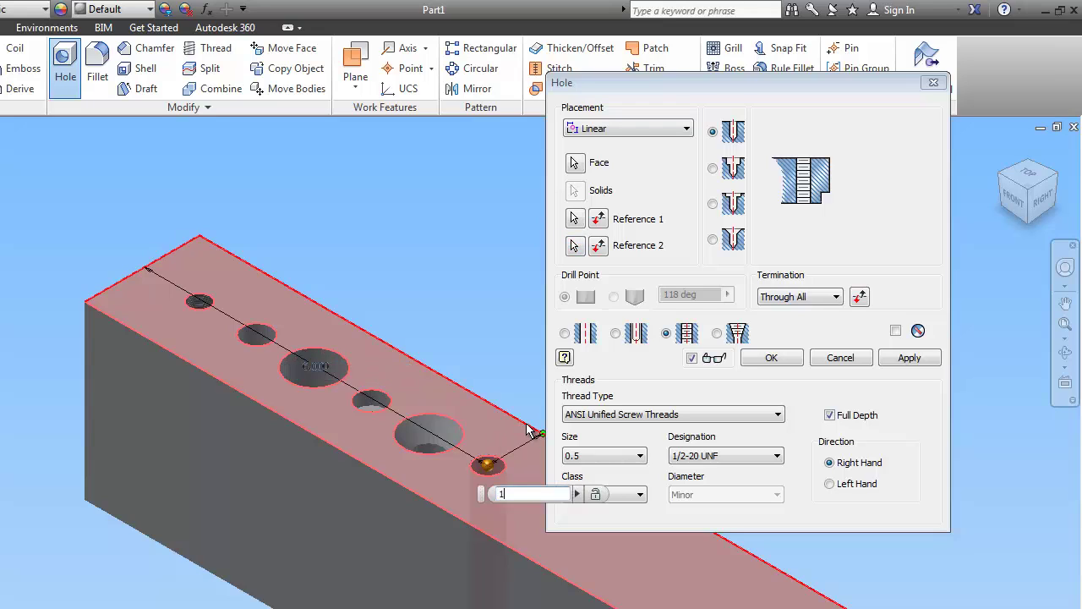
{"action": "left_click", "coordinate": [907, 360]}
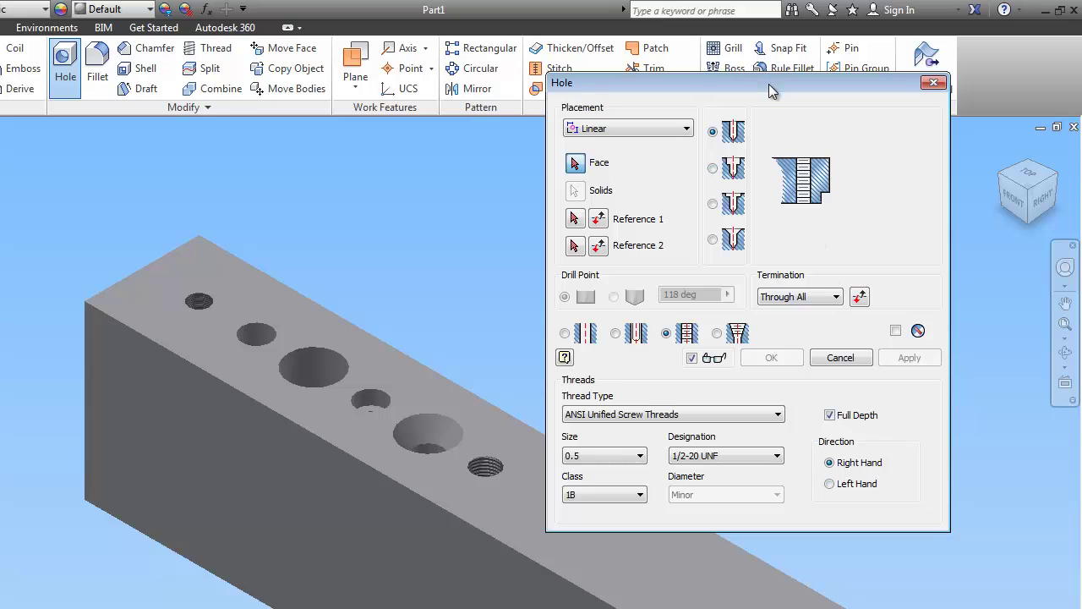
{"action": "left_click_drag", "start_coordinate": [769, 83], "coordinate": [839, 49]}
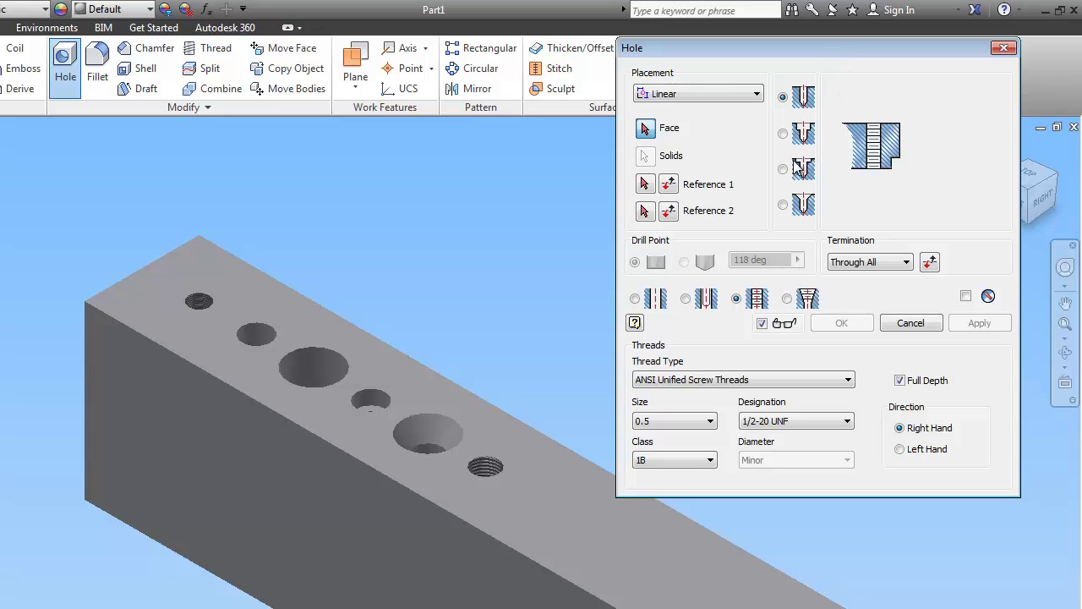
Step: Change the tapped hole to 0.375 size with a fixed 1.5 depth instead of full-depth threading
{"action": "left_click", "coordinate": [900, 381]}
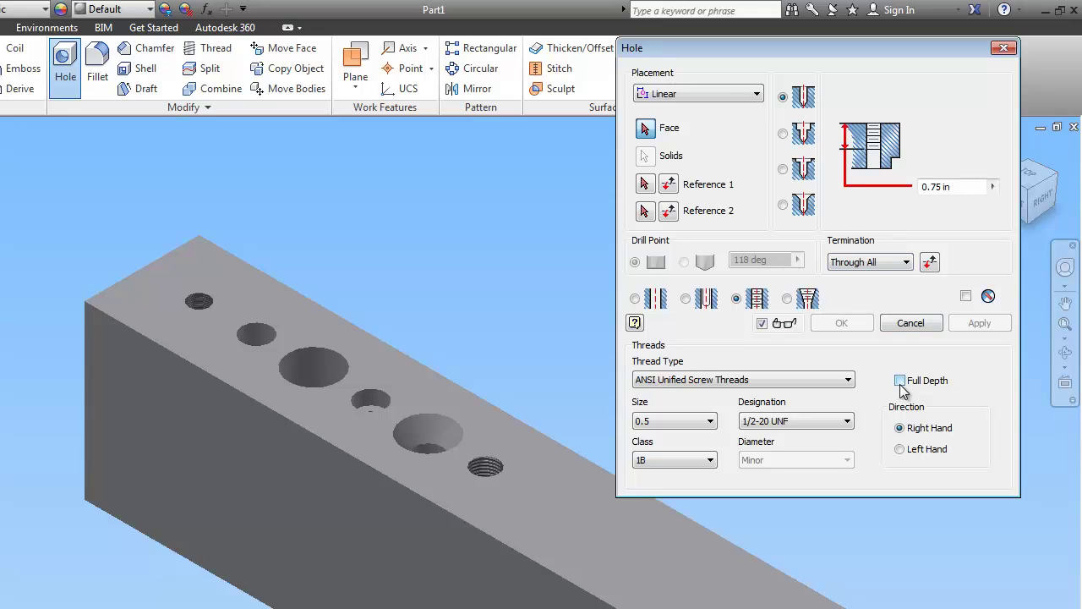
{"action": "left_click", "coordinate": [870, 264]}
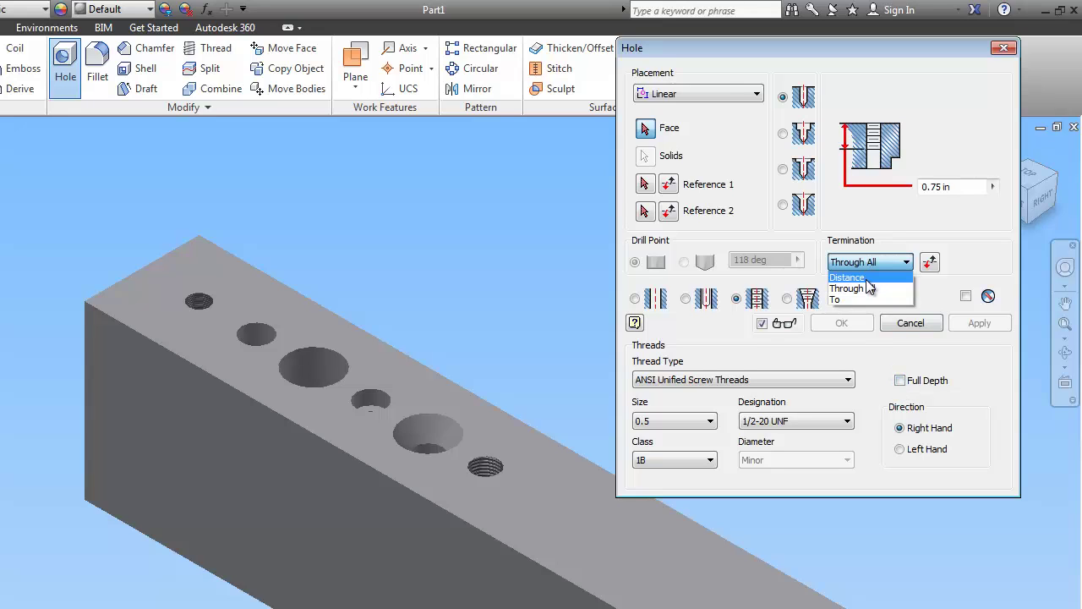
{"action": "left_click", "coordinate": [866, 278]}
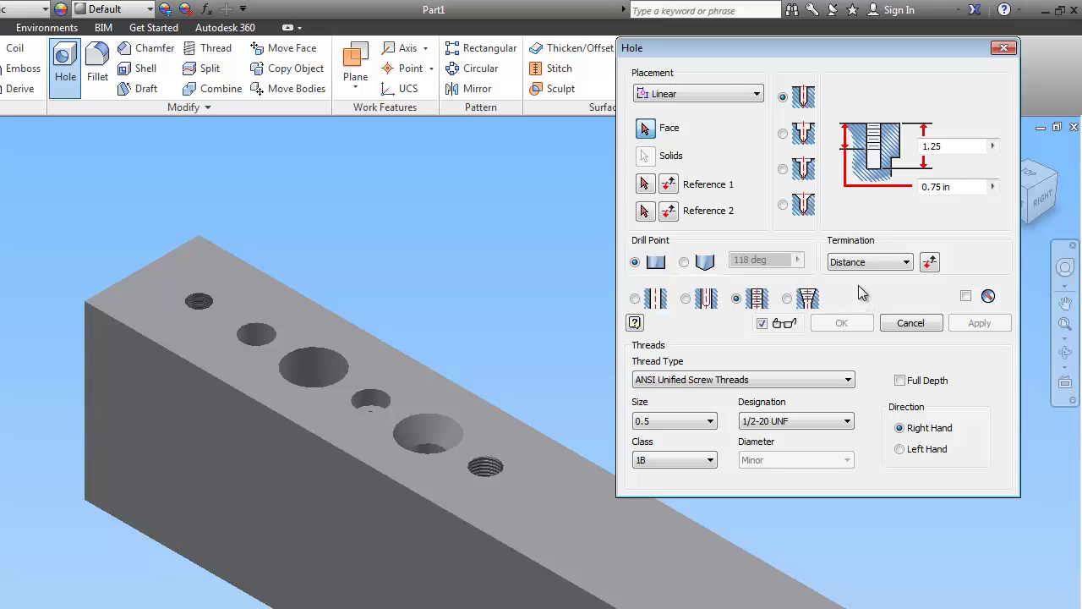
{"action": "left_click", "coordinate": [706, 421]}
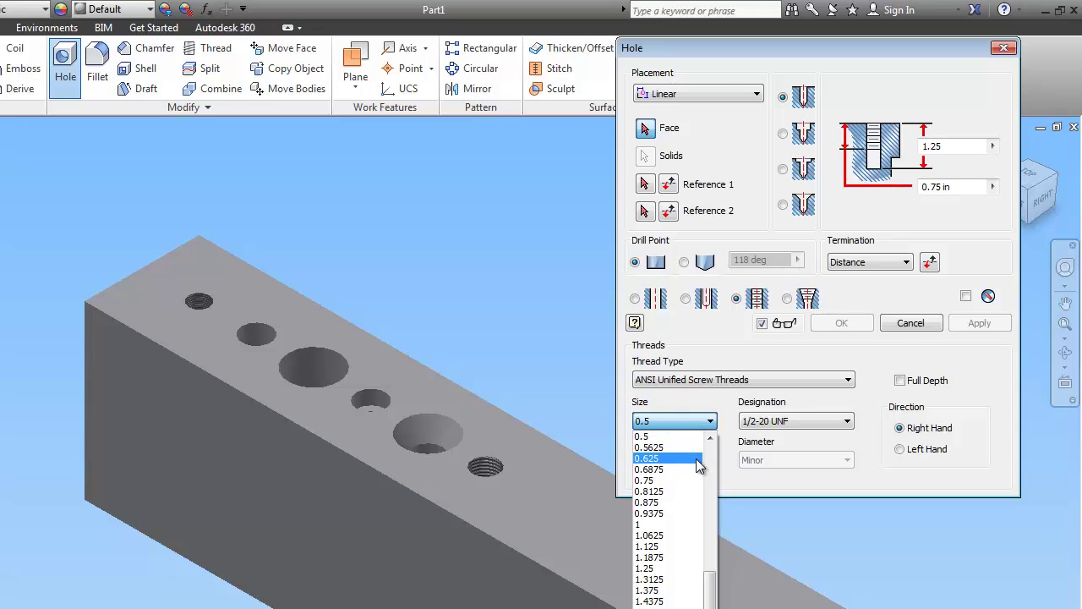
{"action": "scroll", "coordinate": [692, 478], "scroll_direction": "up", "scroll_amount": 2}
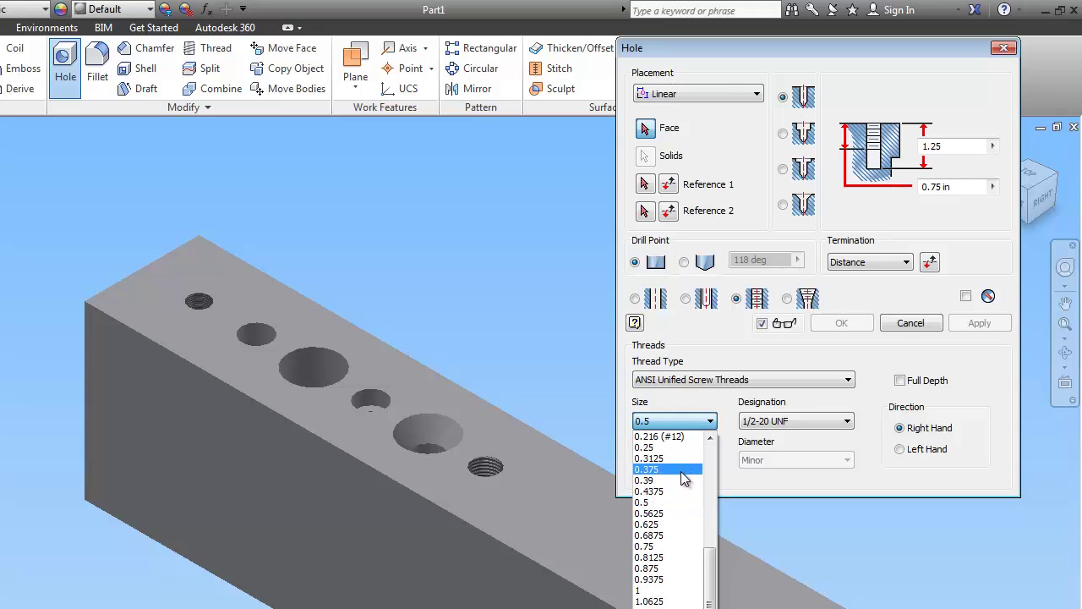
{"action": "left_click", "coordinate": [667, 469]}
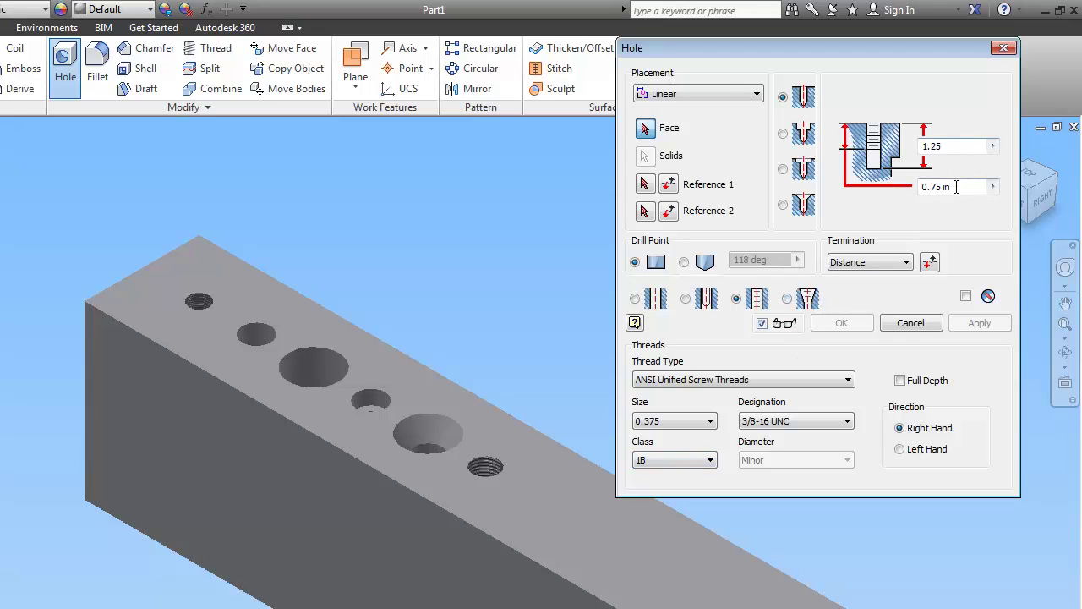
{"action": "double_click", "coordinate": [947, 147]}
{"action": "type", "text": "1.5"}
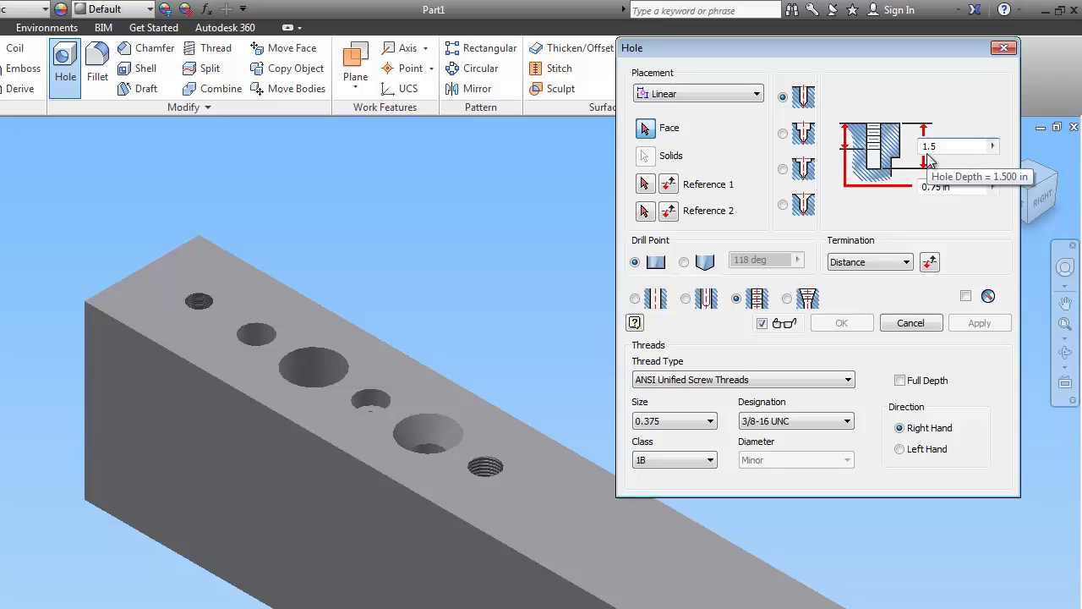
{"action": "left_click", "coordinate": [954, 187]}
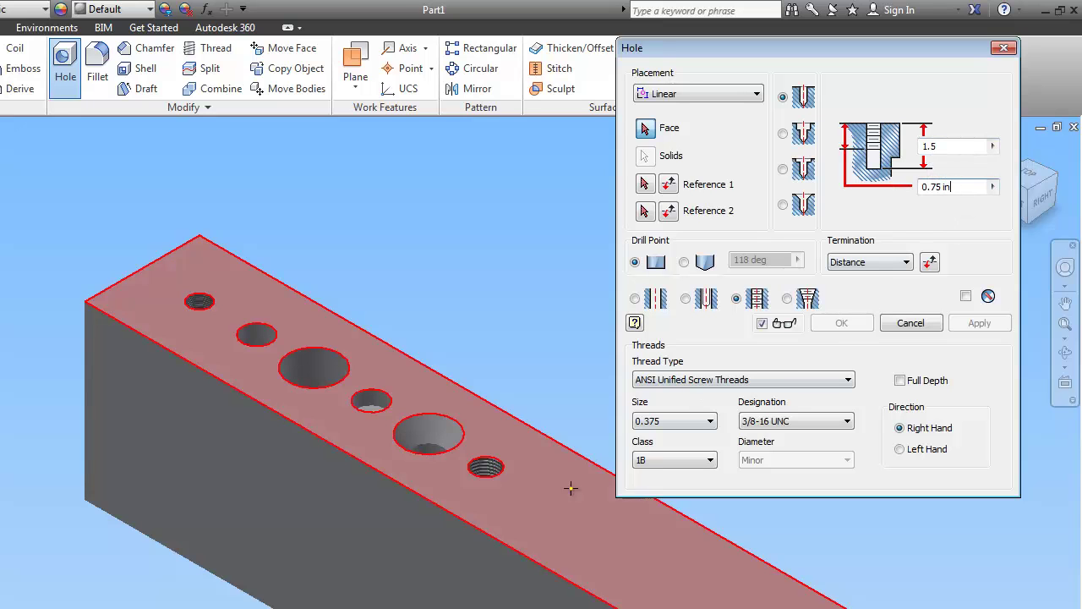
Step: Place it on the top face 7 in from the end edge and 1 in from the back edge, and apply
{"action": "left_click", "coordinate": [547, 503]}
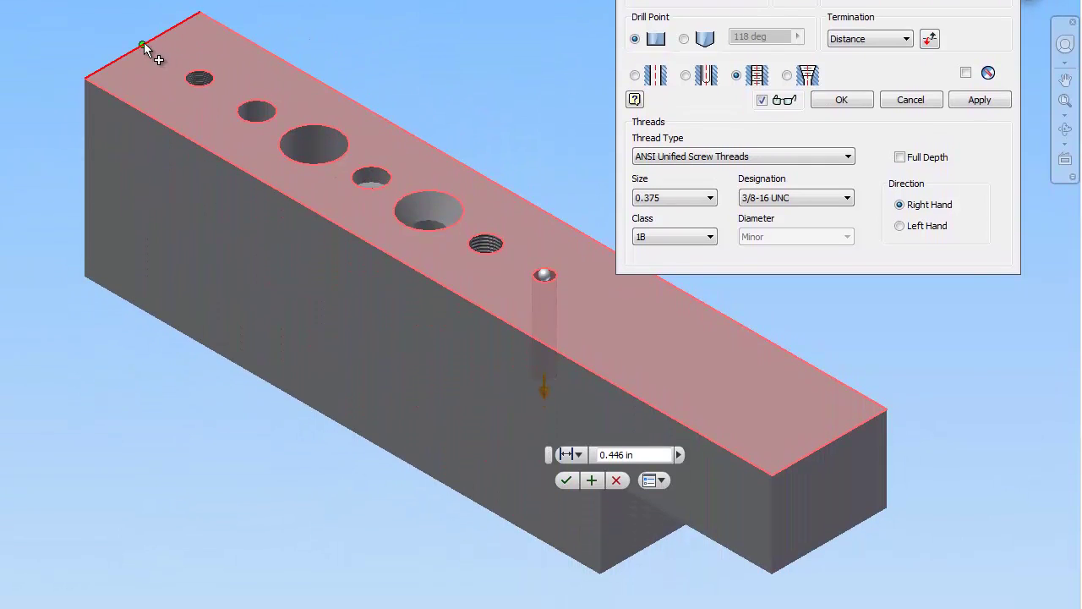
{"action": "left_click", "coordinate": [144, 245]}
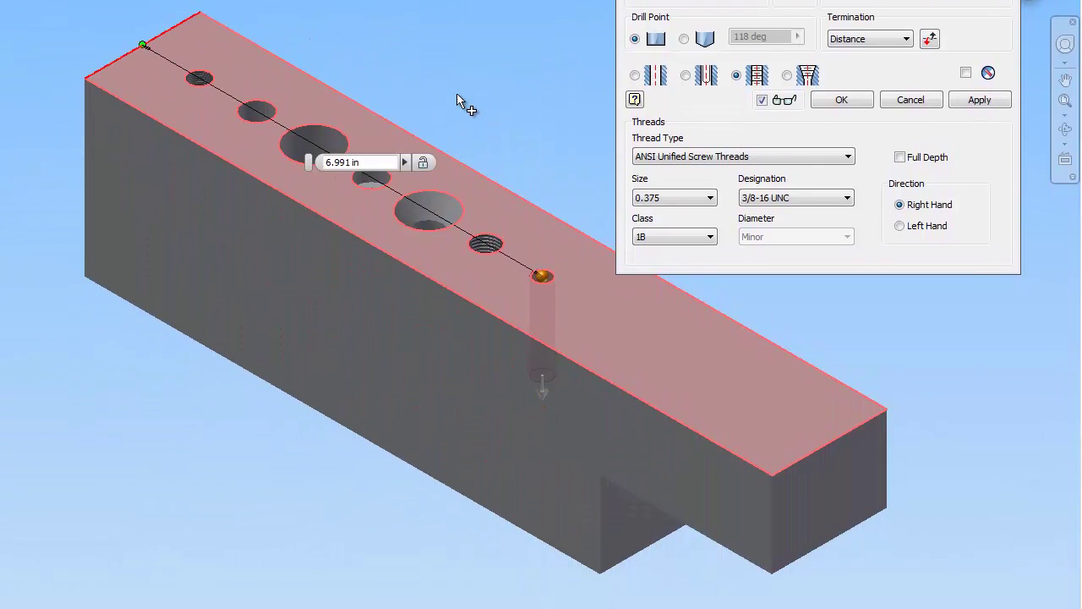
{"action": "left_click_drag", "start_coordinate": [374, 162], "coordinate": [302, 159]}
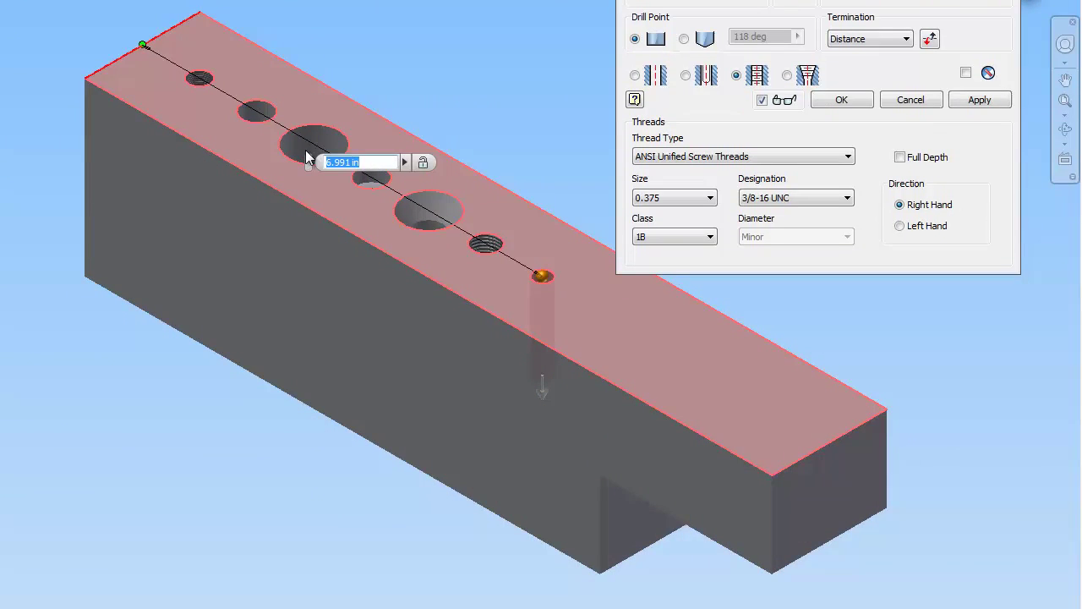
{"action": "type", "text": "7"}
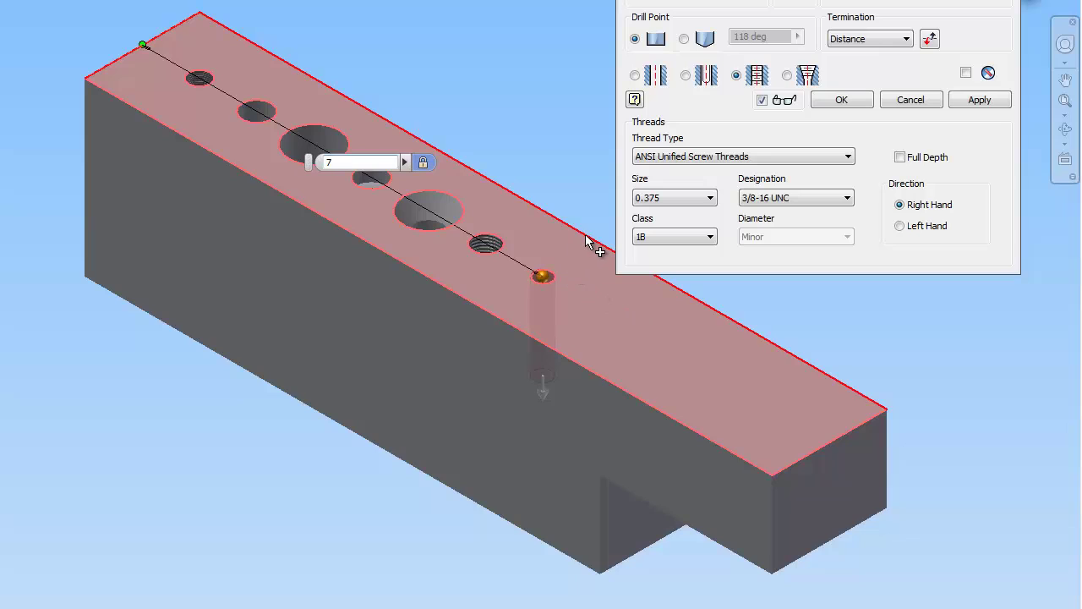
{"action": "left_click", "coordinate": [593, 240]}
{"action": "type", "text": "1"}
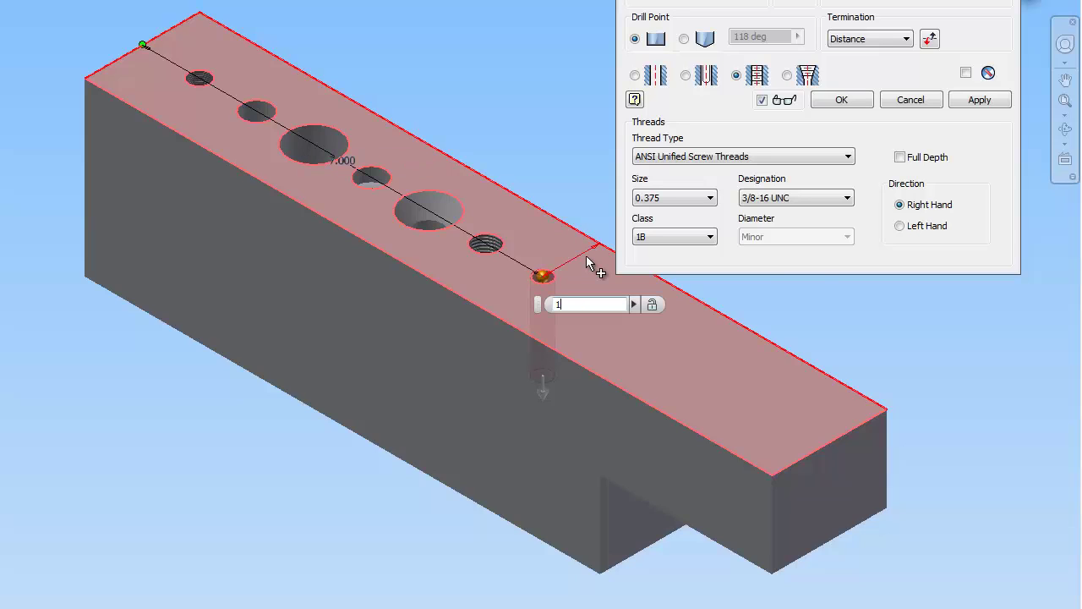
{"action": "left_click", "coordinate": [977, 102]}
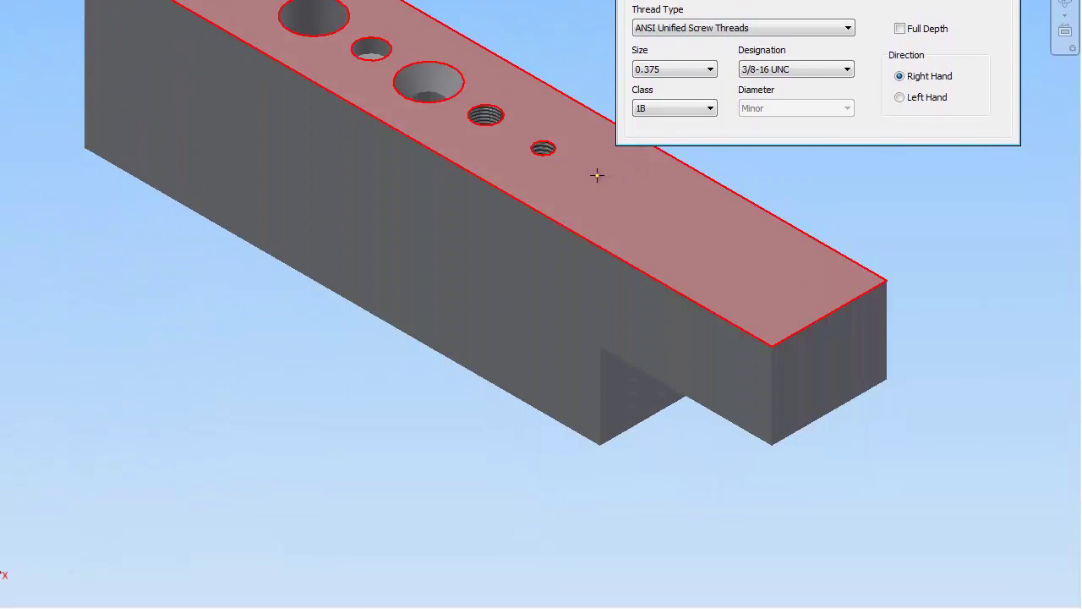
Step: Place a new tapped hole on the top face with 0.5 size and 1/2-18 UNS designation
{"action": "left_click", "coordinate": [597, 175]}
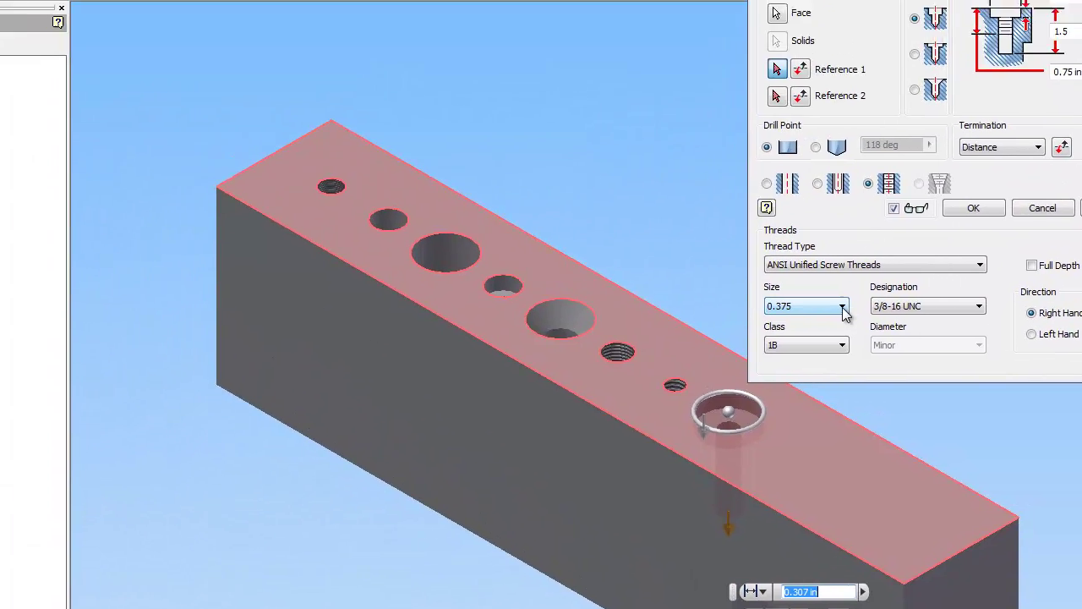
{"action": "left_click", "coordinate": [845, 311]}
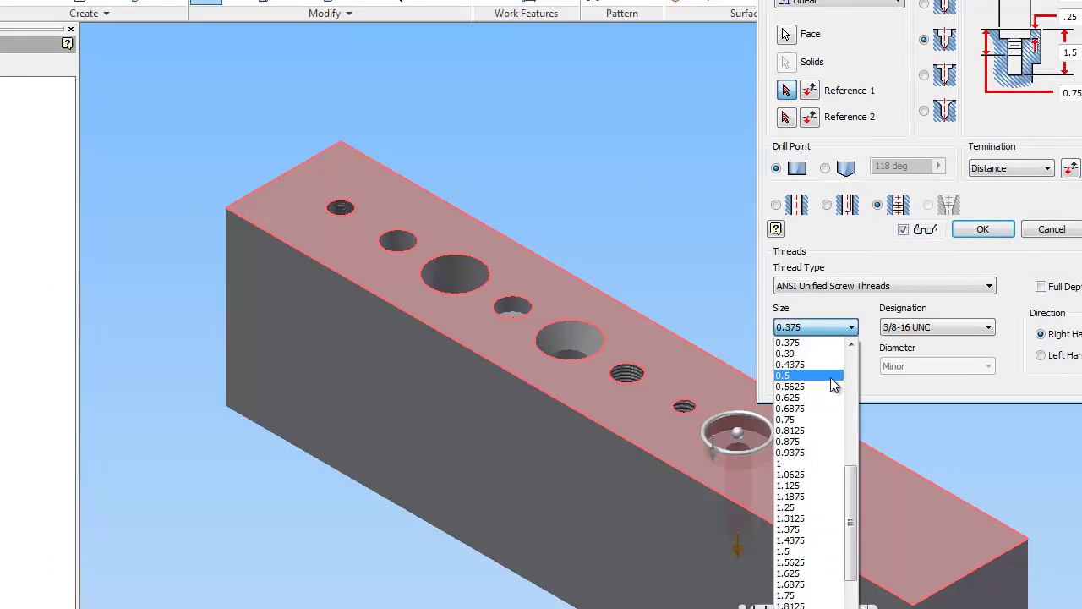
{"action": "left_click", "coordinate": [799, 376]}
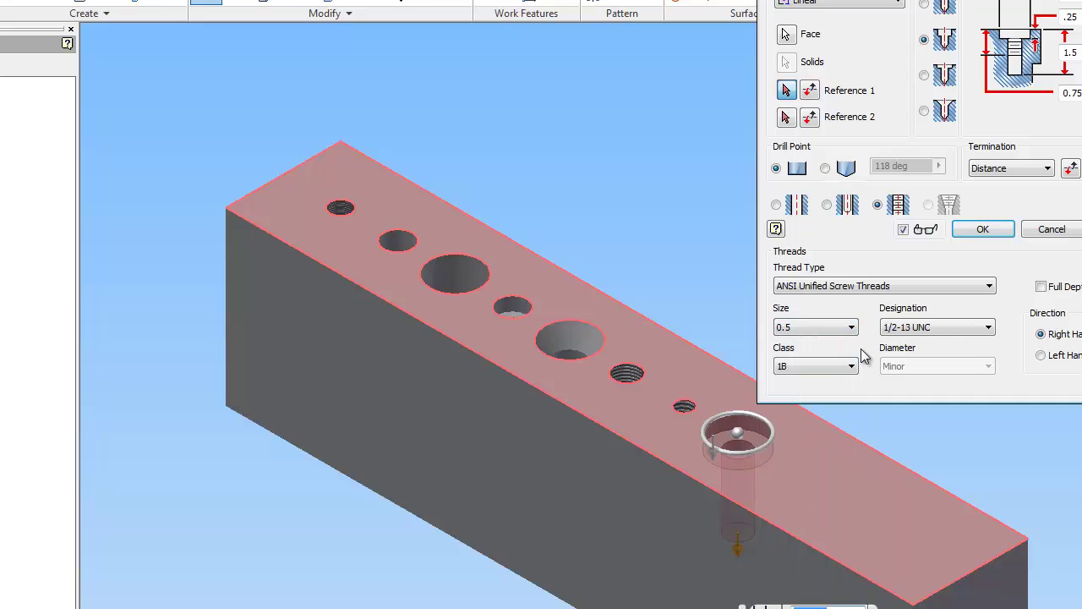
{"action": "left_click", "coordinate": [928, 329]}
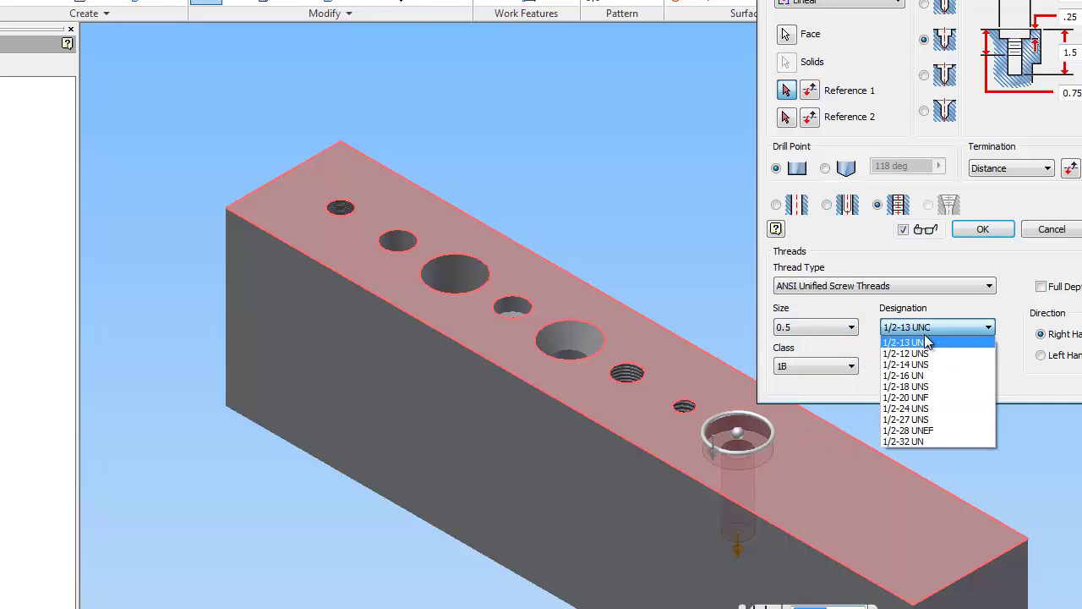
{"action": "left_click", "coordinate": [922, 386]}
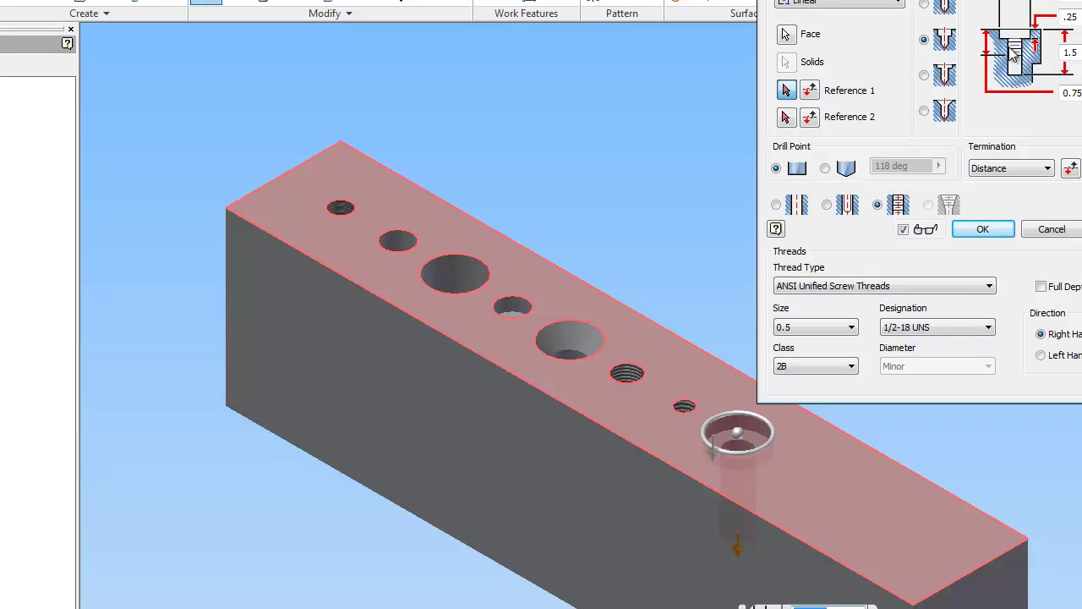
Step: Set the thread depth to .75 while keeping the 1.5 hole depth
{"action": "left_click", "coordinate": [1069, 92]}
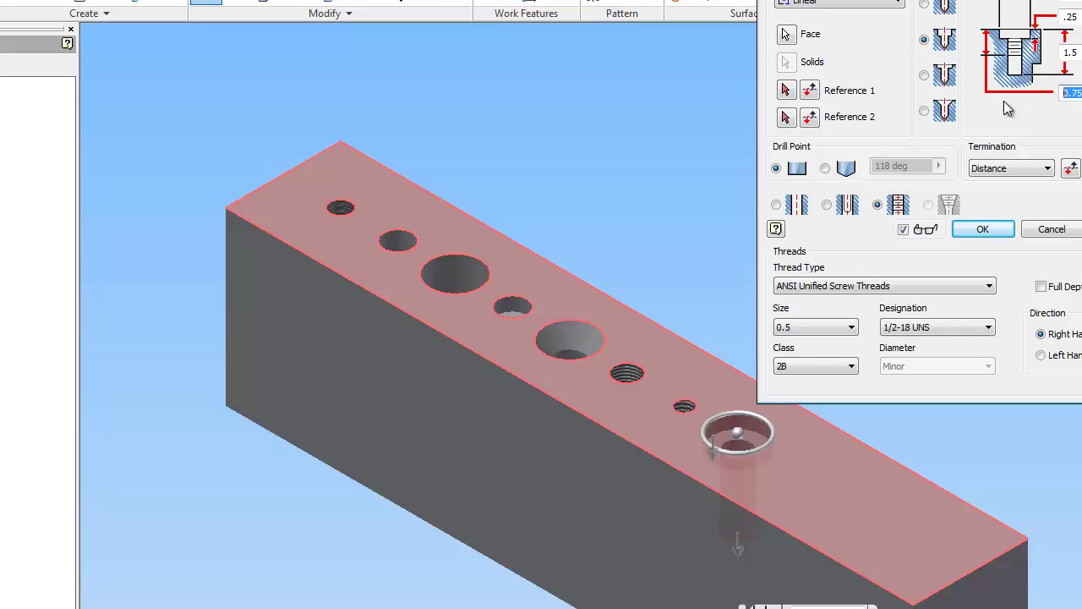
{"action": "type", "text": ".75"}
{"action": "key", "text": "Return"}
{"action": "left_click", "coordinate": [1073, 53]}
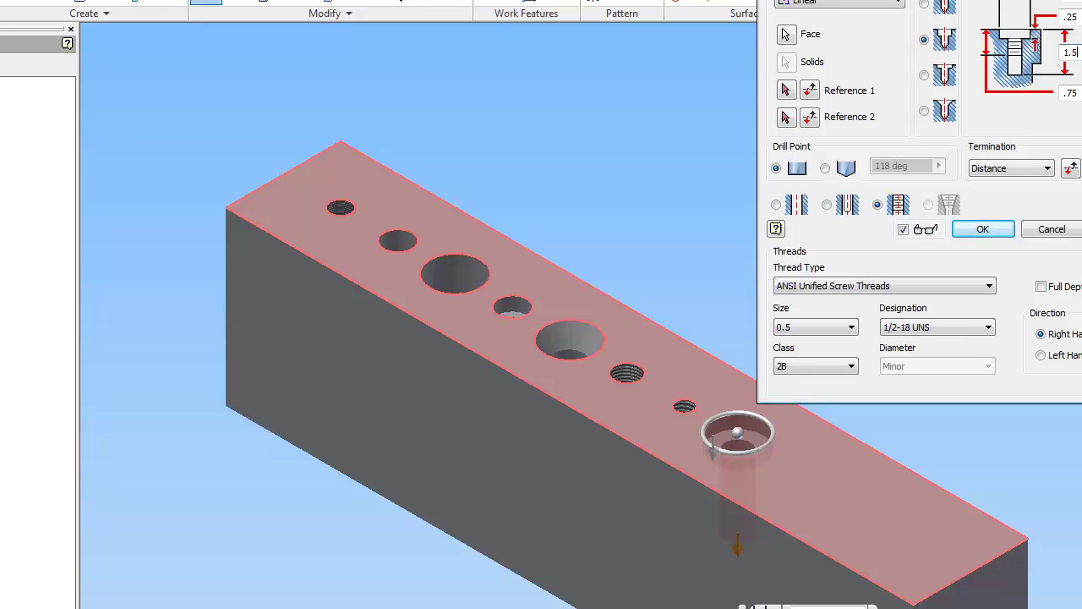
Step: Position the hole 8 in from the end edge and 1 in from the back edge with a 118° drill point, and apply
{"action": "left_click", "coordinate": [786, 91]}
{"action": "left_click", "coordinate": [296, 167]}
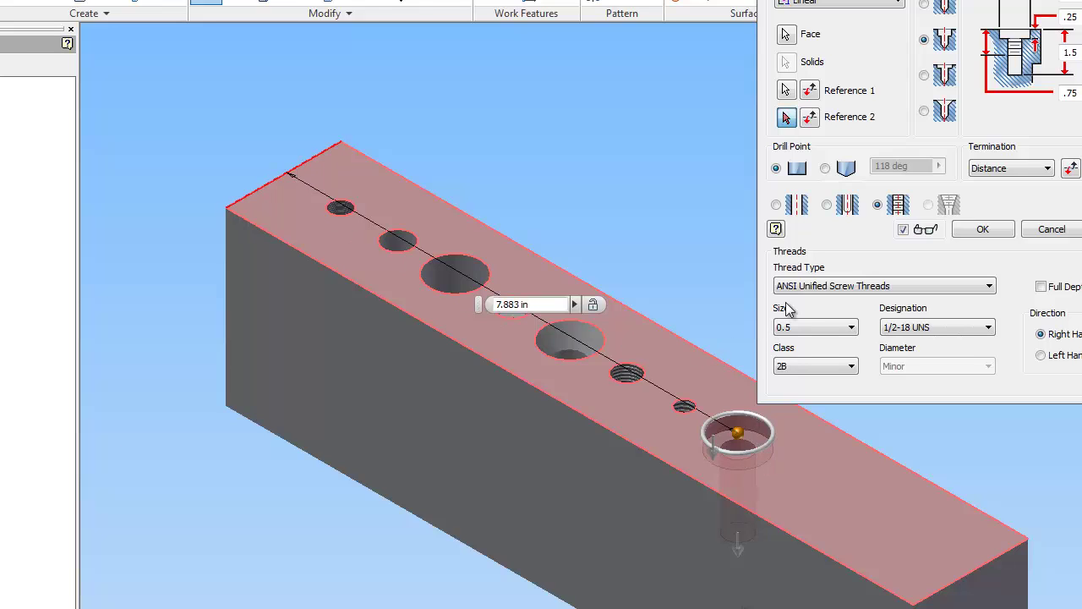
{"action": "left_click_drag", "start_coordinate": [541, 305], "coordinate": [469, 308]}
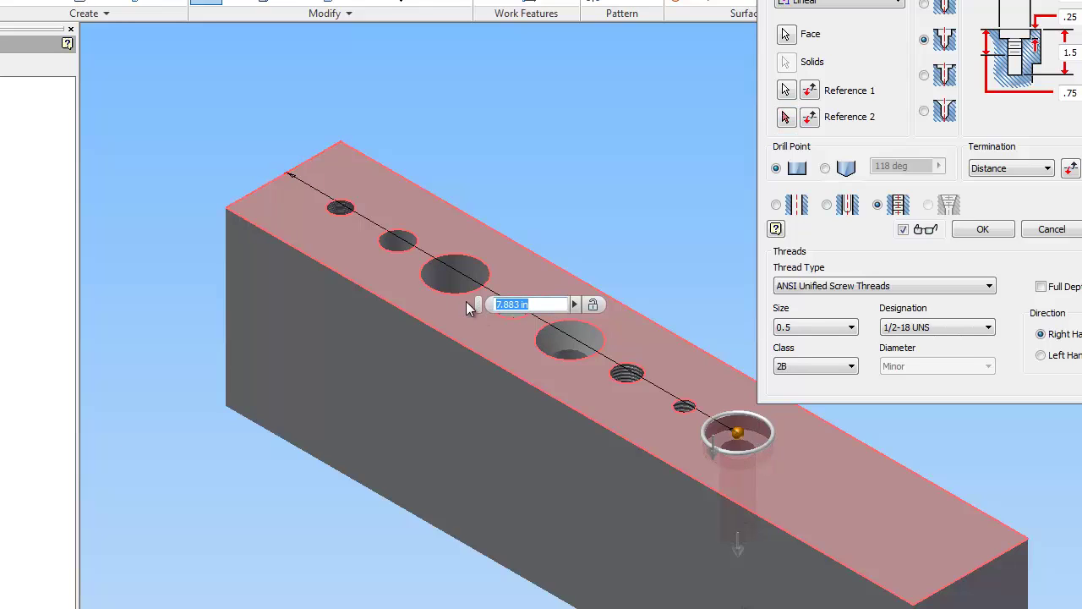
{"action": "type", "text": "8"}
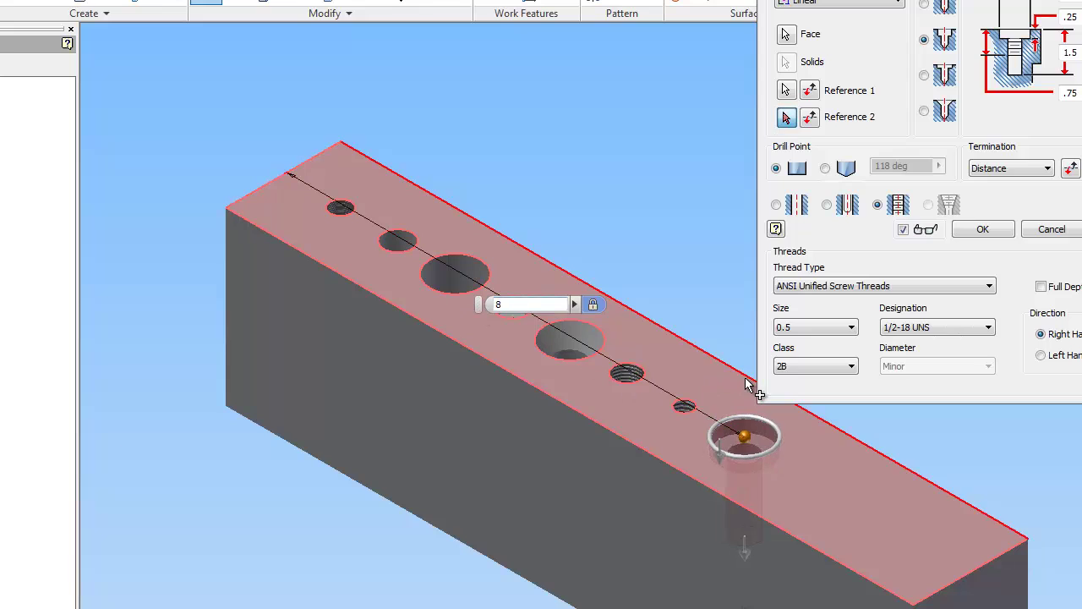
{"action": "key", "text": "Tab"}
{"action": "type", "text": "1"}
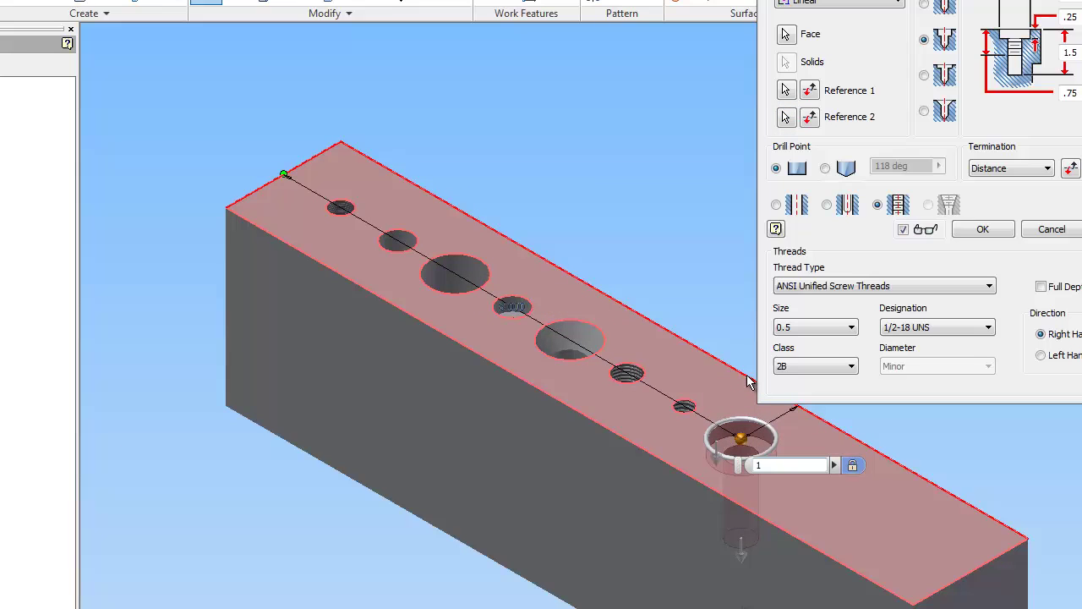
{"action": "left_click", "coordinate": [825, 168]}
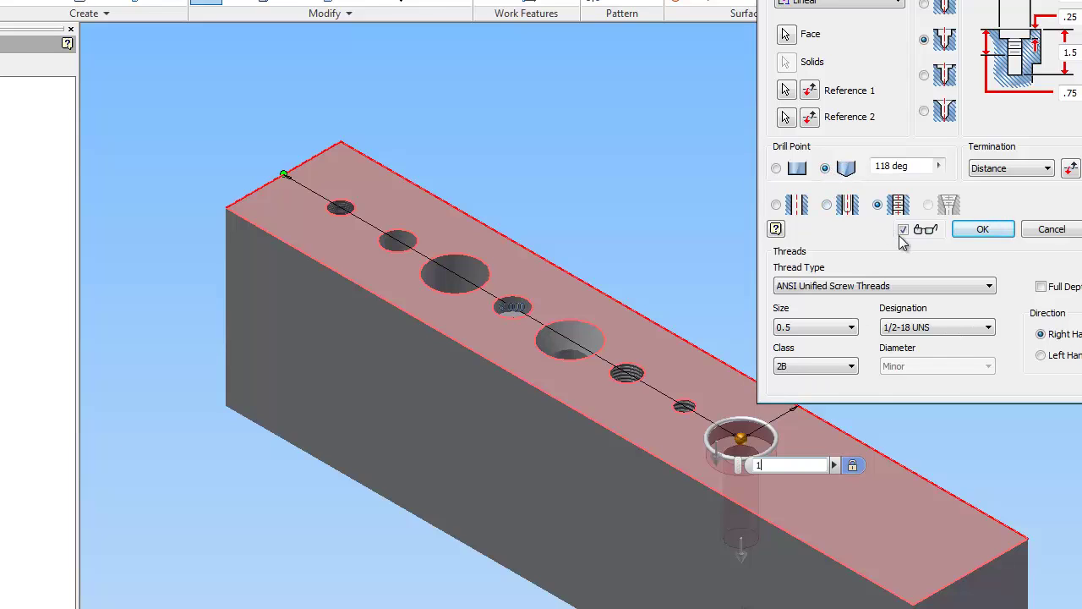
{"action": "left_click", "coordinate": [1078, 229]}
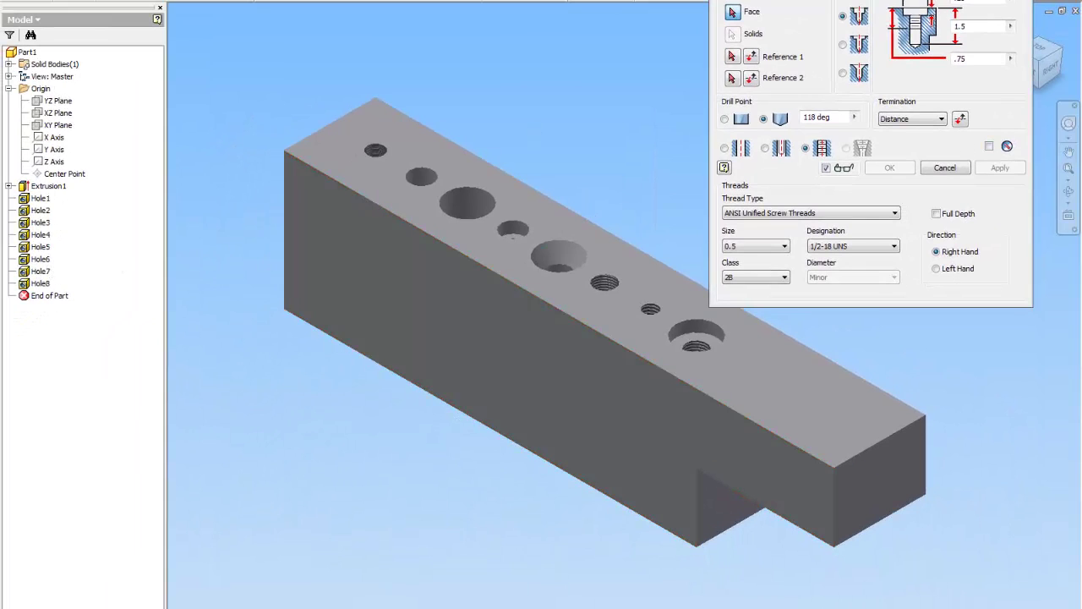
Step: Reopen Hole7, the 3/8-16 UNC hole, and switch it to a 118° angled drill point
{"action": "key", "text": "Escape"}
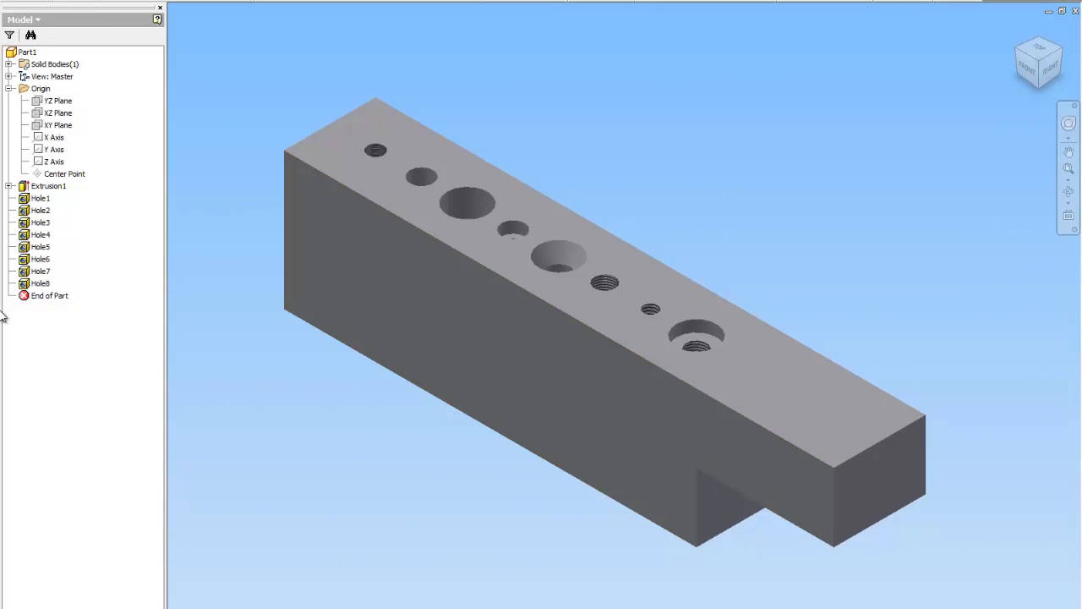
{"action": "right_click", "coordinate": [41, 272]}
{"action": "left_click", "coordinate": [74, 317]}
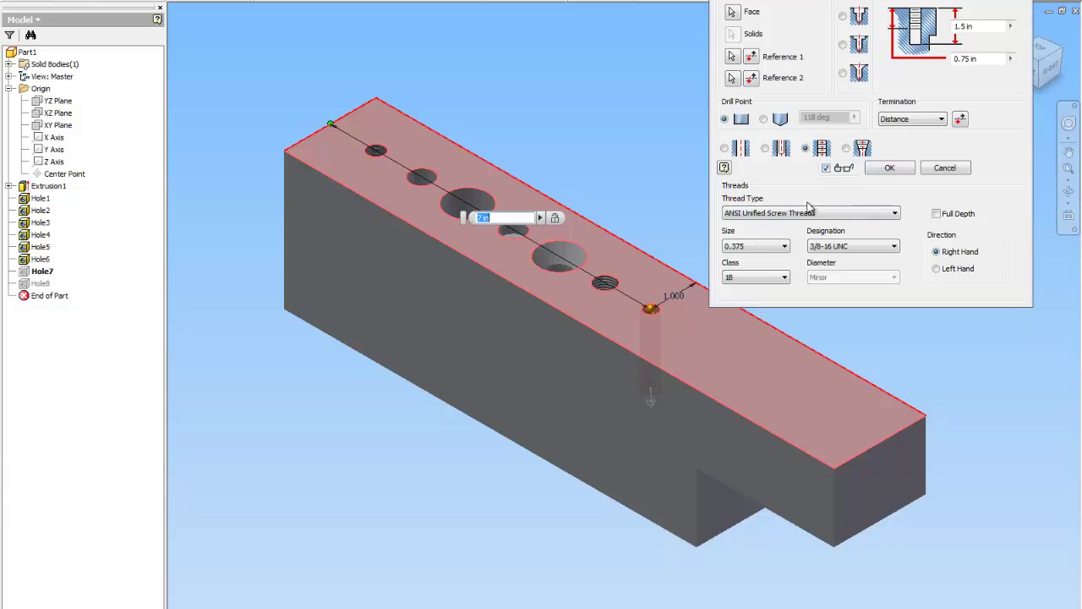
{"action": "left_click", "coordinate": [764, 119]}
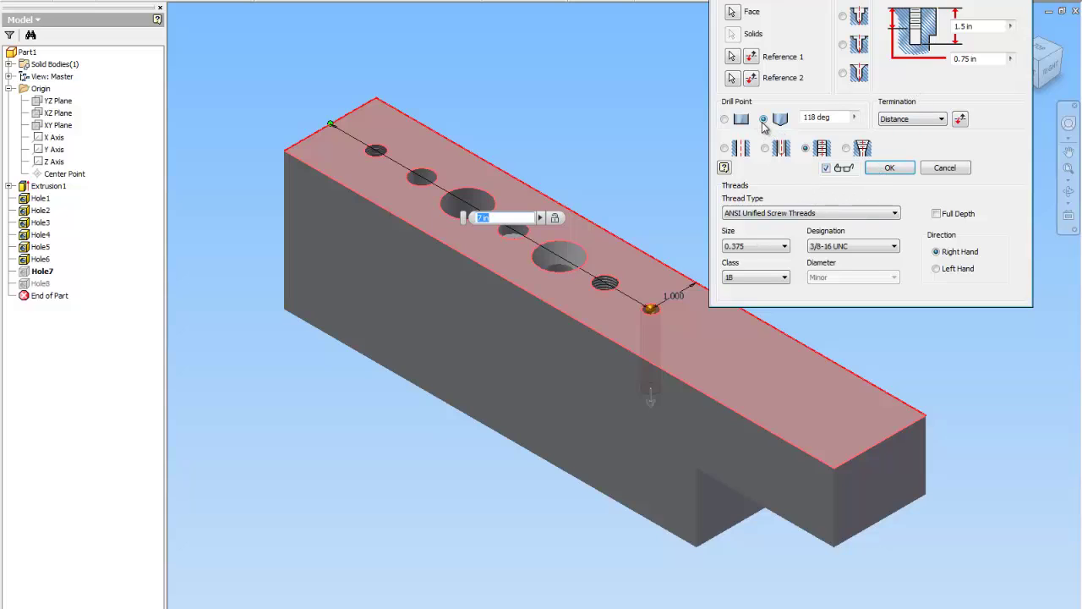
{"action": "left_click", "coordinate": [889, 167]}
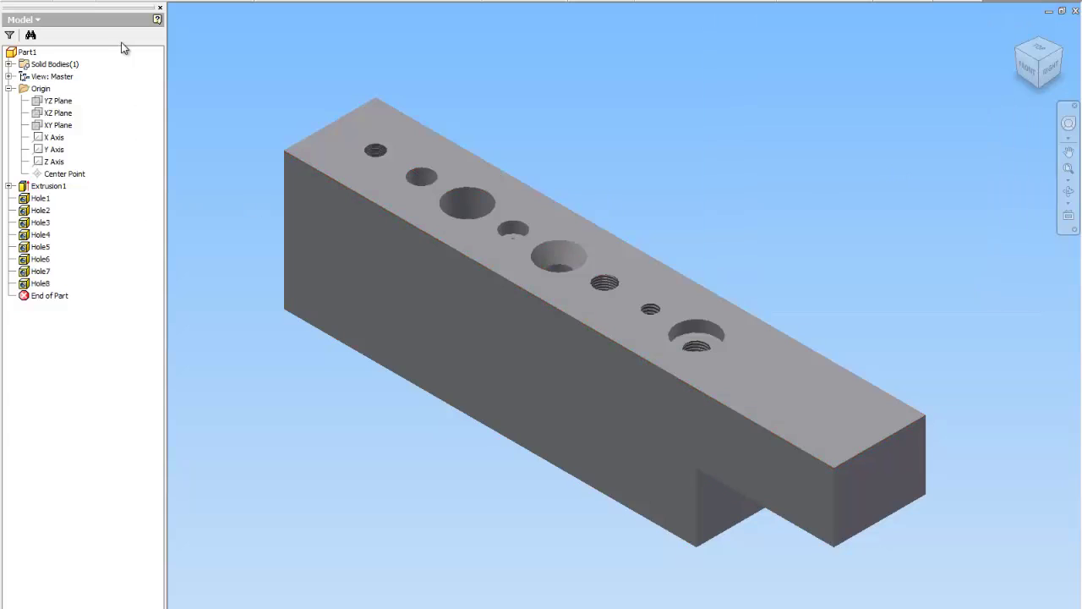
Step: Start a simple hole on the top face, 0.625 in diameter and 2.5 deep
{"action": "left_click", "coordinate": [324, 4]}
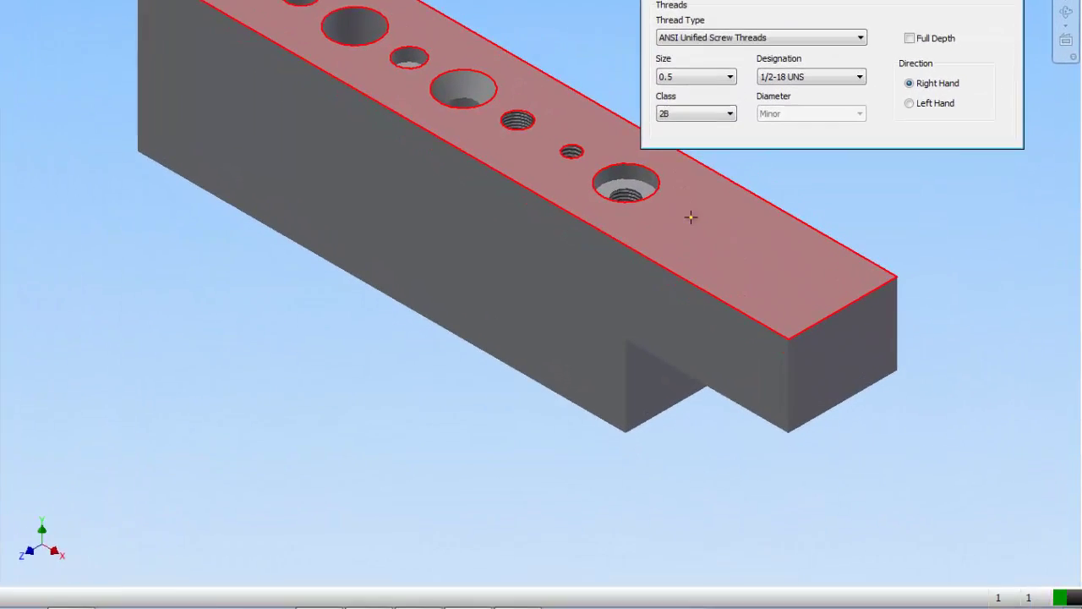
{"action": "left_click", "coordinate": [751, 365]}
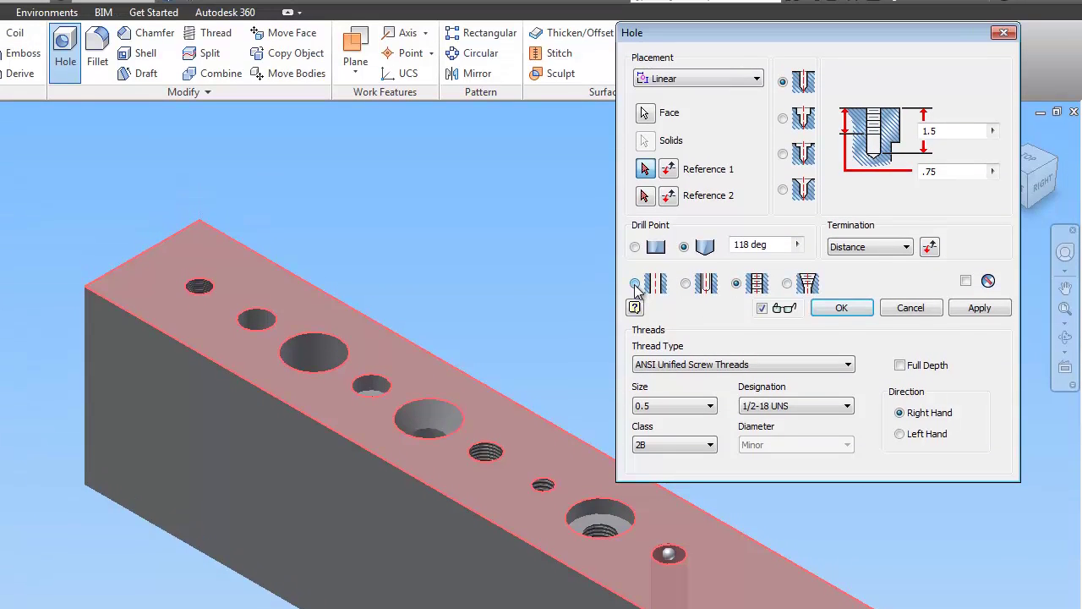
{"action": "left_click", "coordinate": [634, 283]}
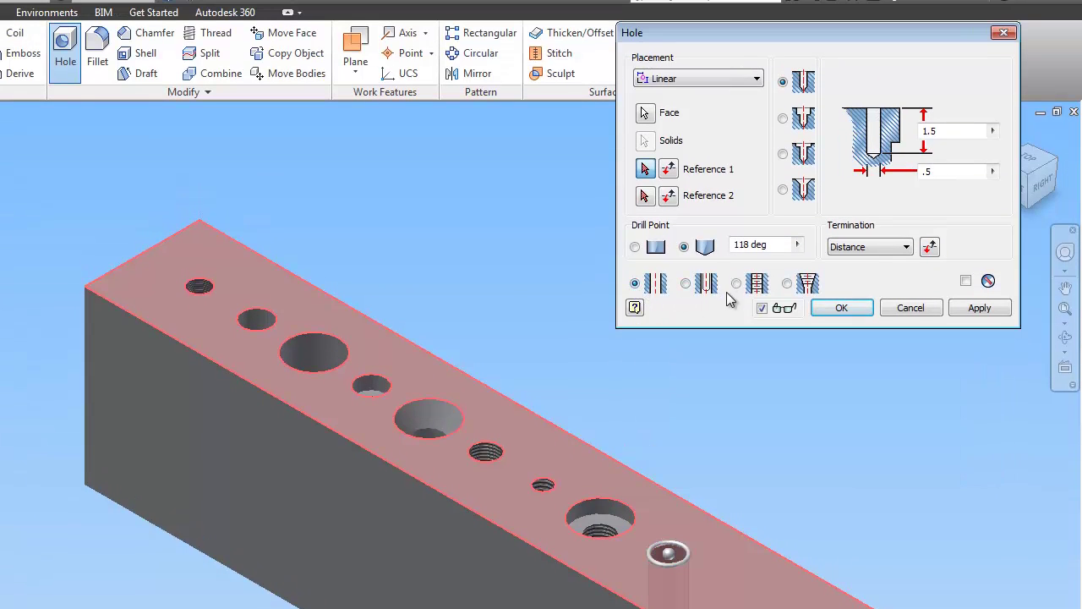
{"action": "left_click", "coordinate": [943, 172]}
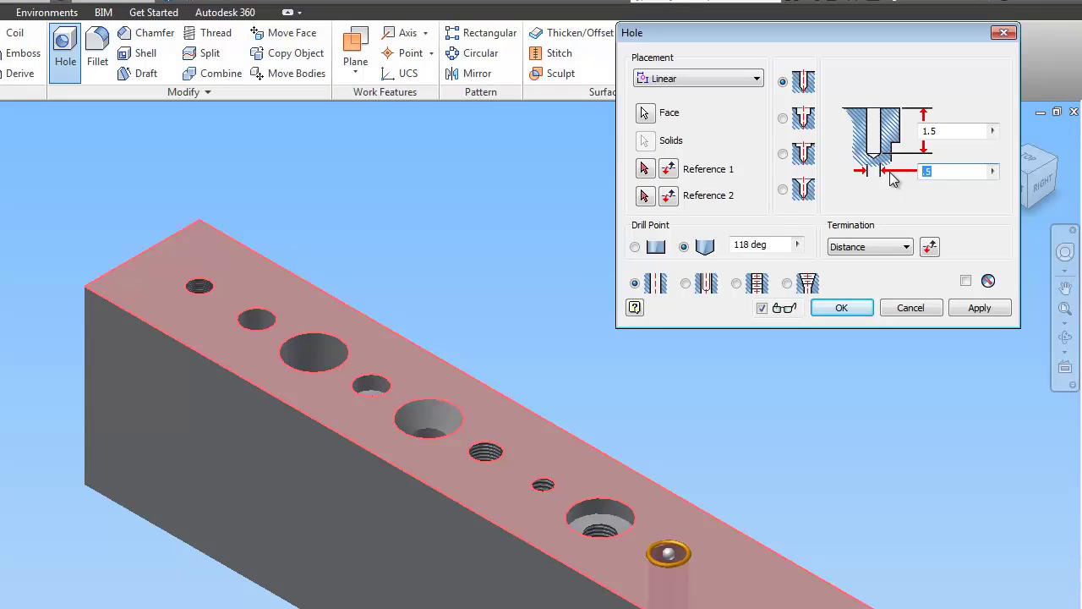
{"action": "type", "text": ".625"}
{"action": "left_click", "coordinate": [953, 131]}
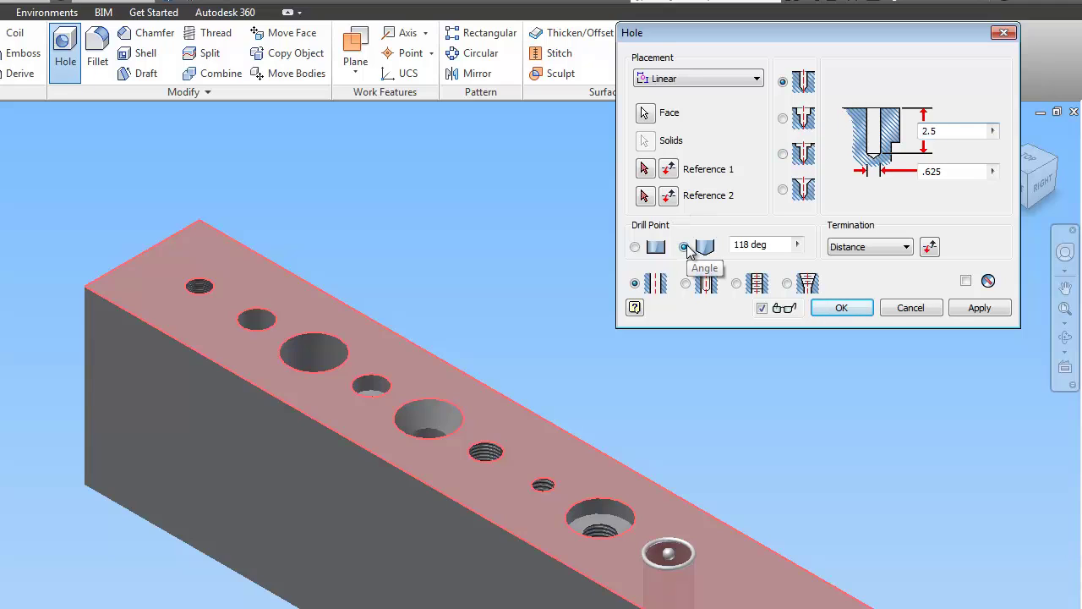
Step: Locate the hole 9 in from the end edge and 1 in from the side edge, and create it
{"action": "left_click", "coordinate": [645, 169]}
{"action": "left_click", "coordinate": [143, 253]}
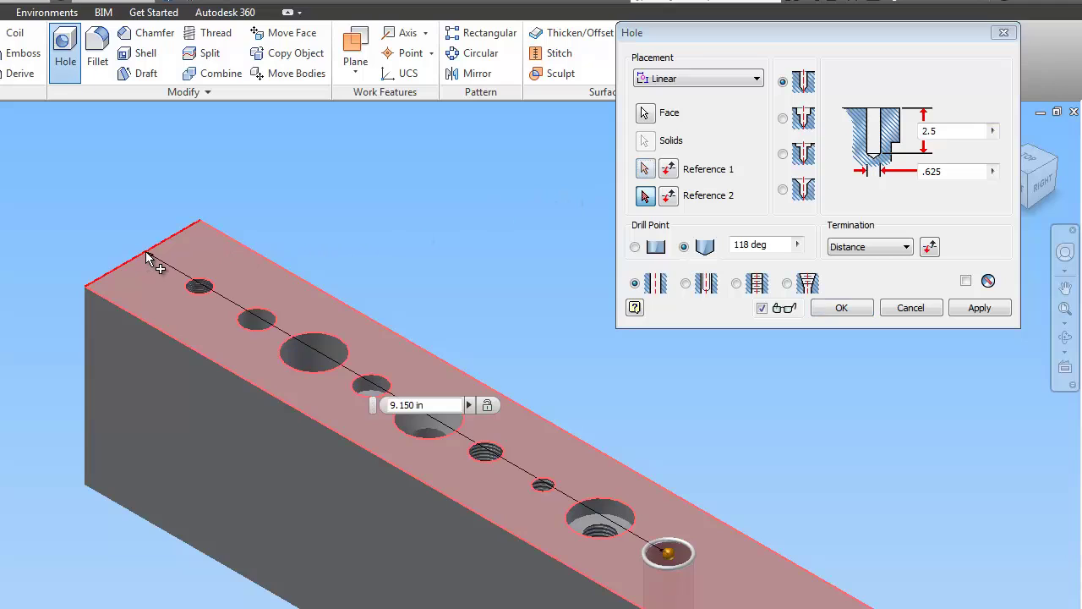
{"action": "left_click", "coordinate": [427, 405]}
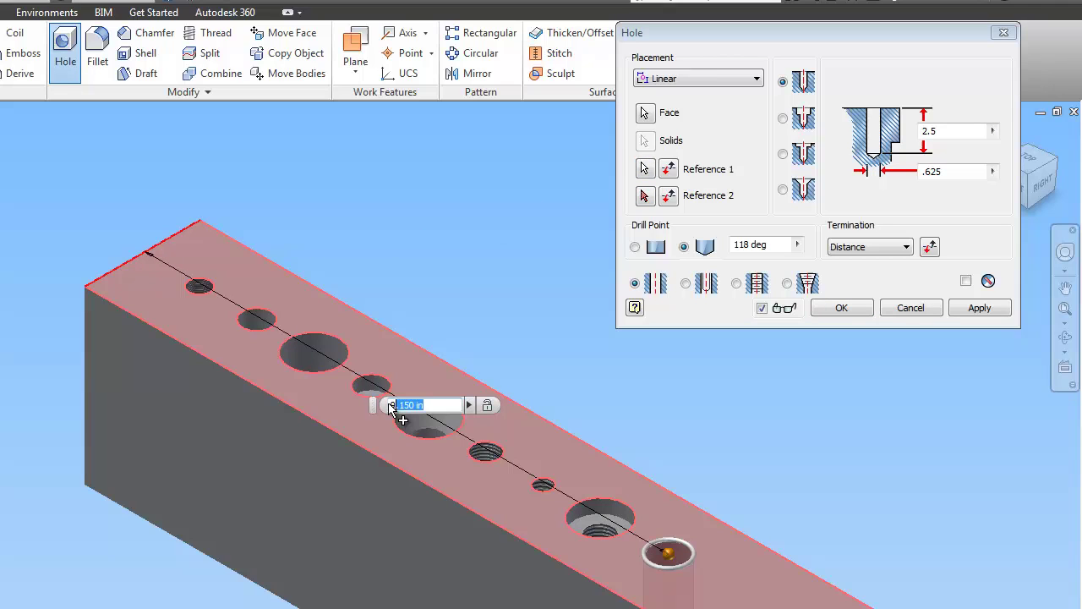
{"action": "type", "text": "9"}
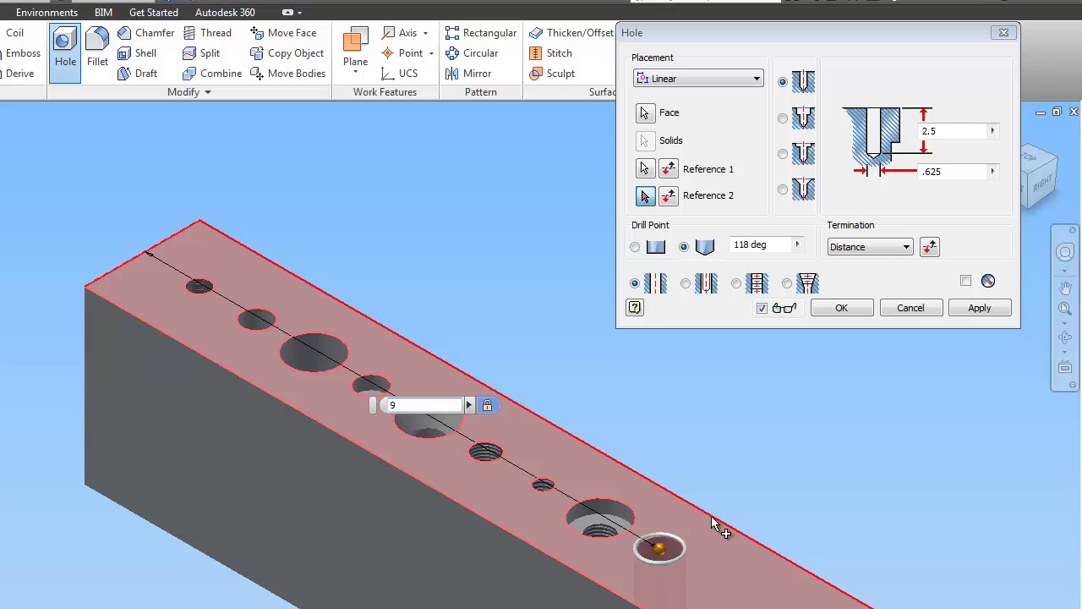
{"action": "left_click", "coordinate": [712, 521]}
{"action": "type", "text": "1"}
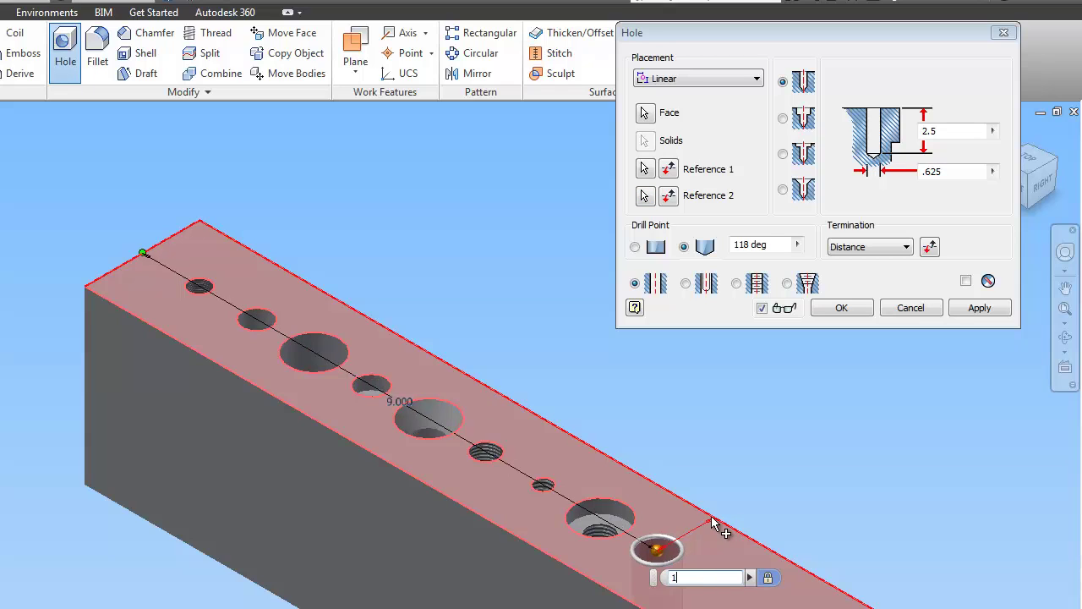
{"action": "left_click", "coordinate": [1003, 307]}
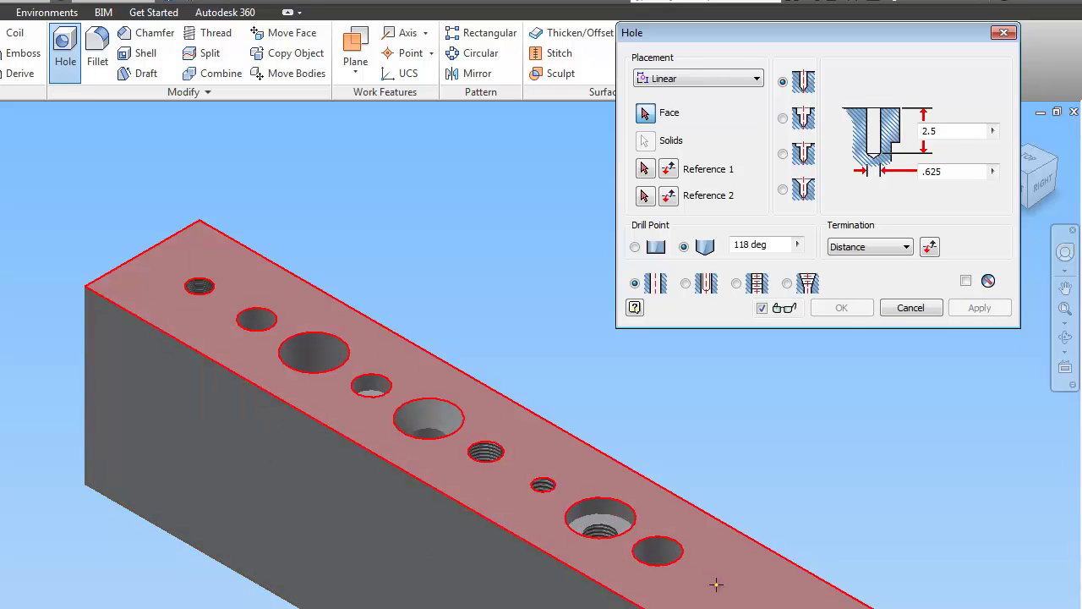
Step: Start a countersunk tapped hole on the top face with ISO Metric profile thread M12x1.25
{"action": "left_click", "coordinate": [716, 584]}
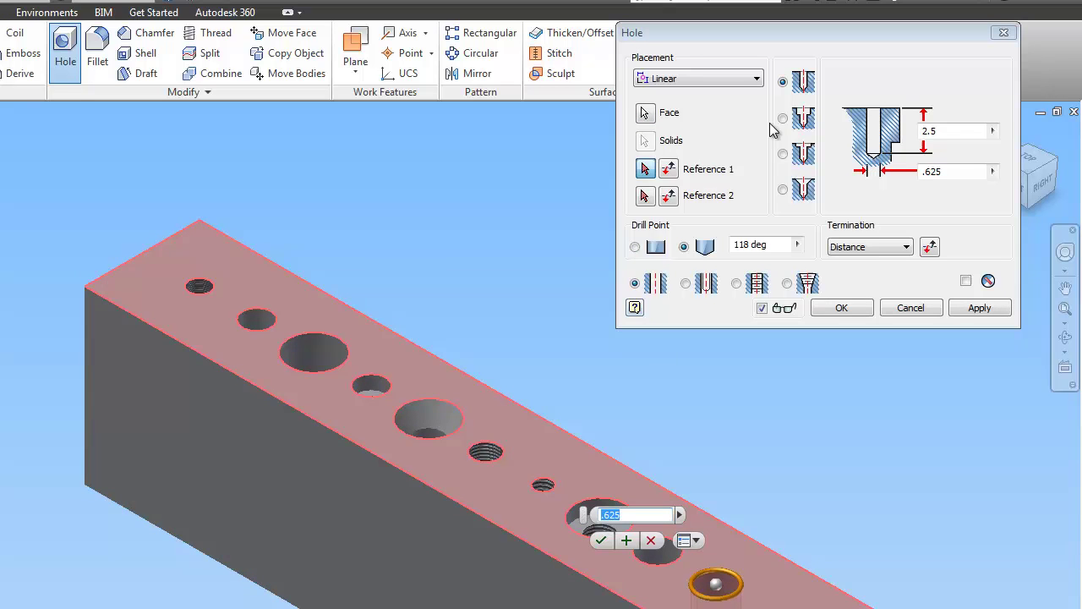
{"action": "left_click", "coordinate": [782, 189]}
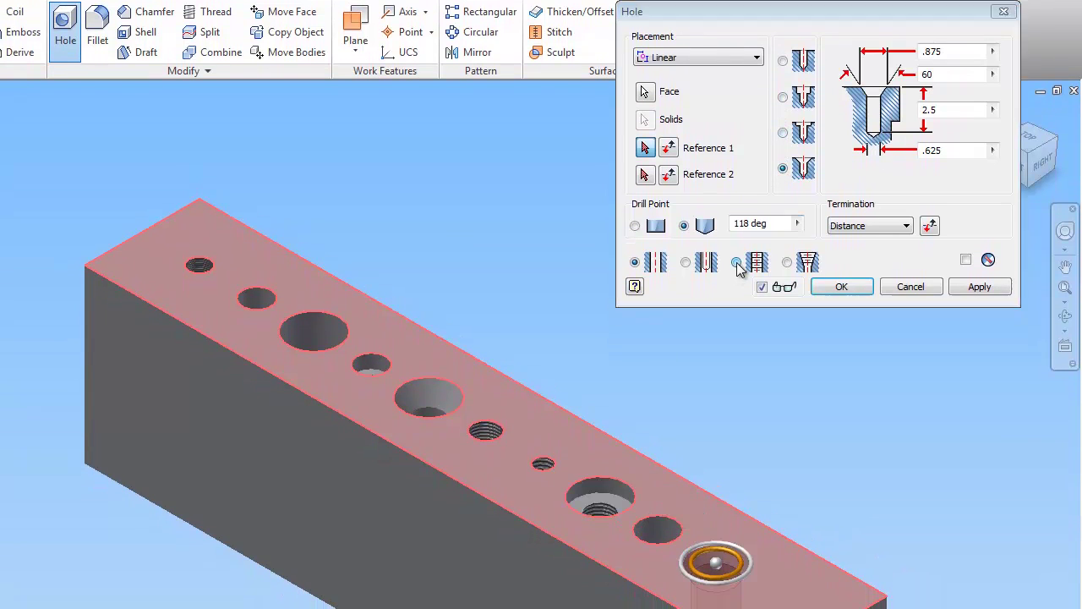
{"action": "left_click", "coordinate": [736, 263]}
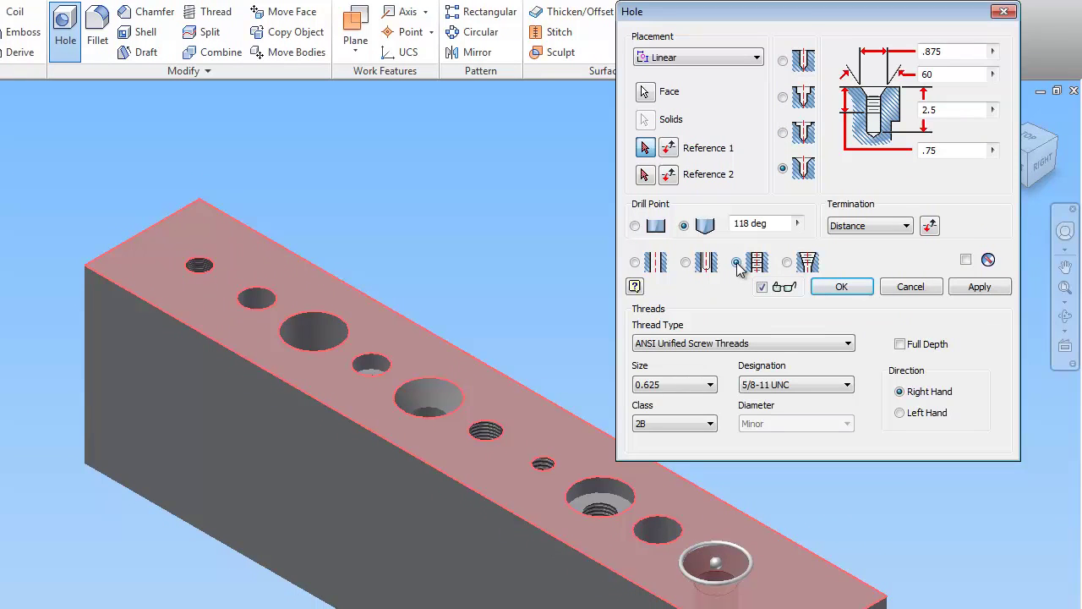
{"action": "left_click", "coordinate": [689, 345]}
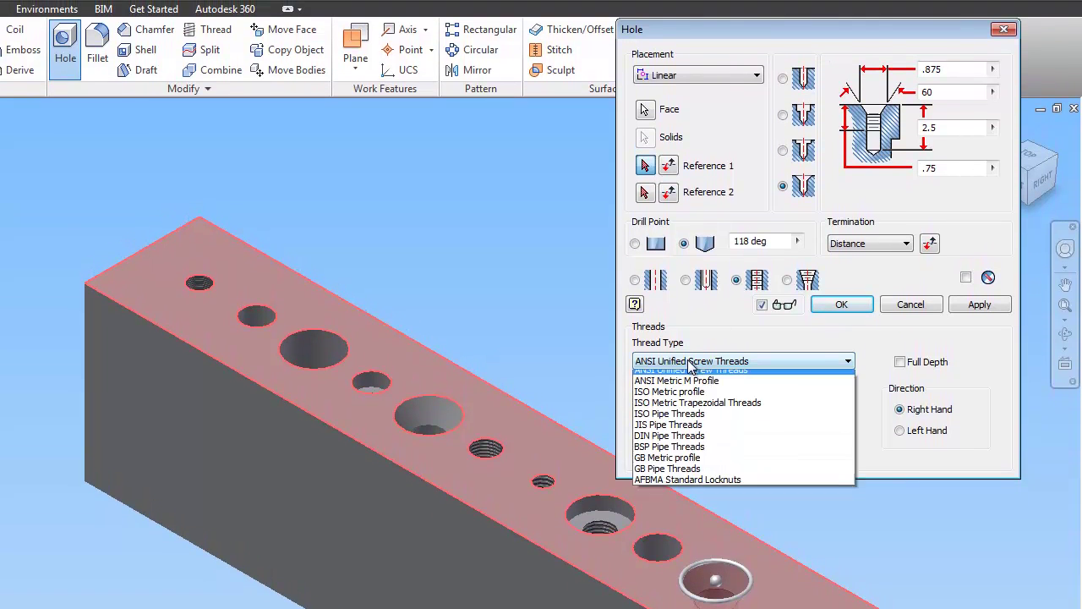
{"action": "left_click", "coordinate": [679, 397]}
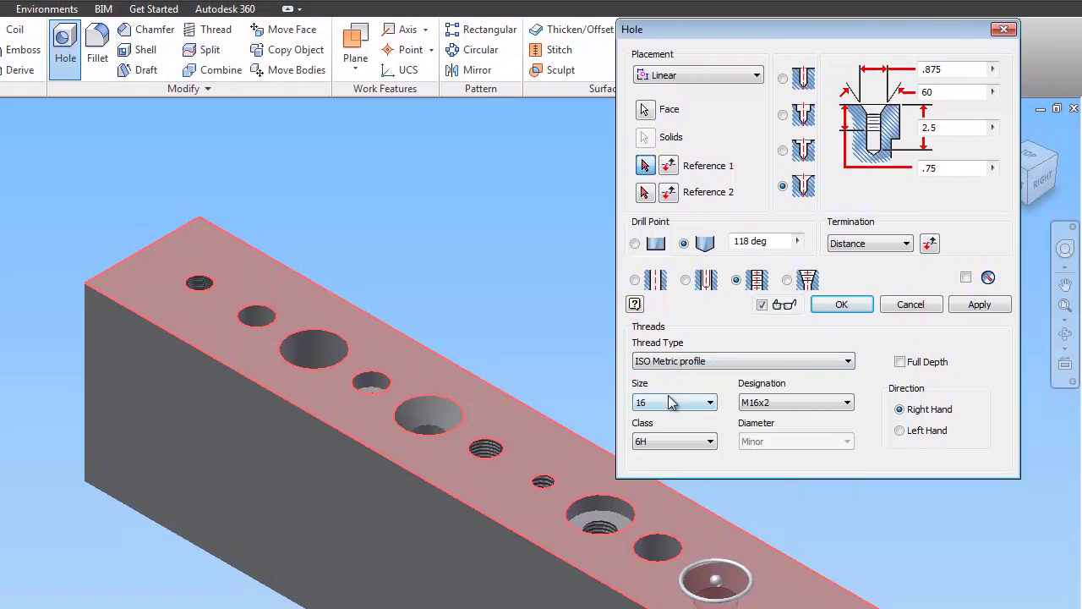
{"action": "left_click", "coordinate": [671, 406]}
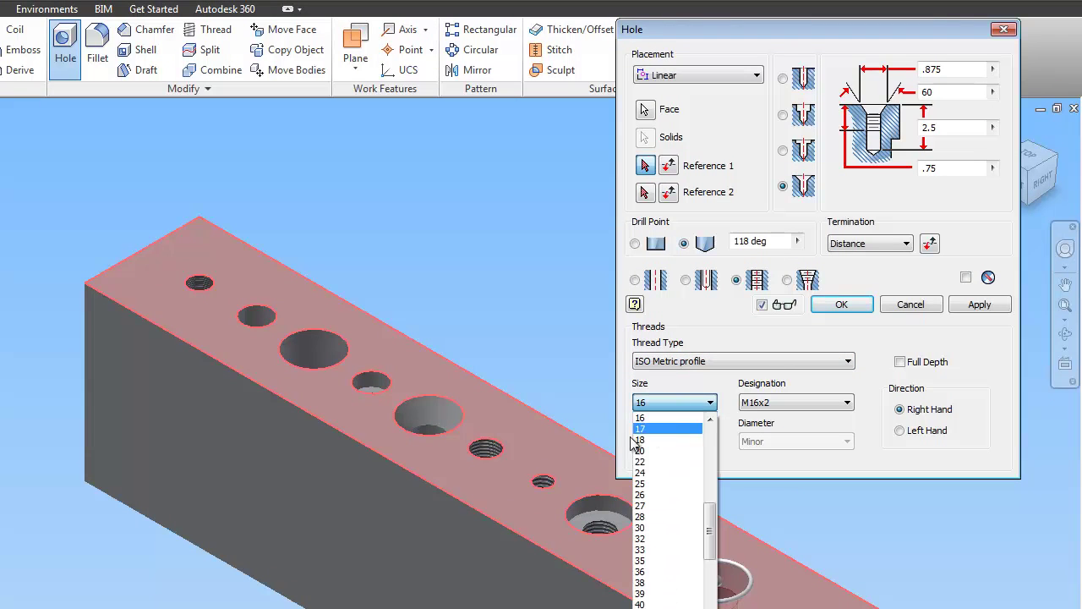
{"action": "scroll", "coordinate": [672, 453], "scroll_direction": "down", "scroll_amount": 2}
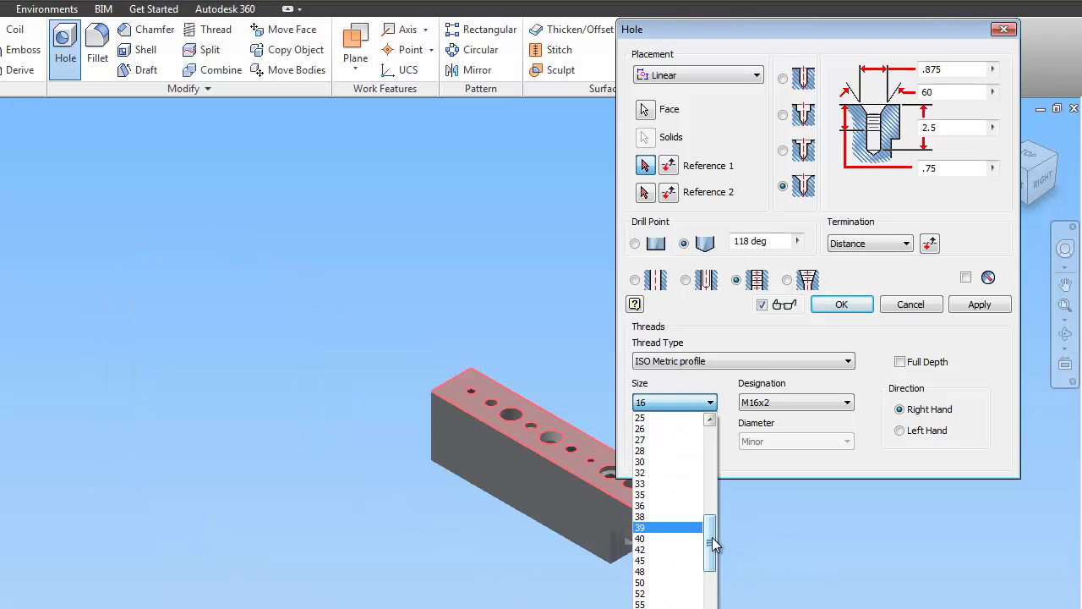
{"action": "left_click_drag", "start_coordinate": [712, 545], "coordinate": [712, 486]}
{"action": "left_click", "coordinate": [667, 484]}
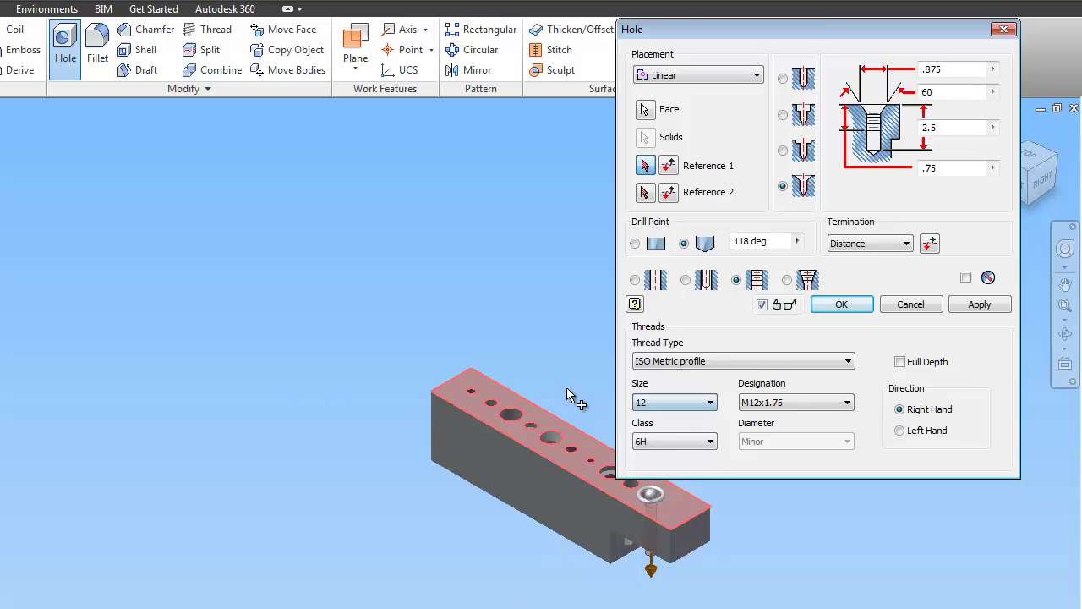
{"action": "scroll", "coordinate": [559, 440], "scroll_direction": "down", "scroll_amount": 5}
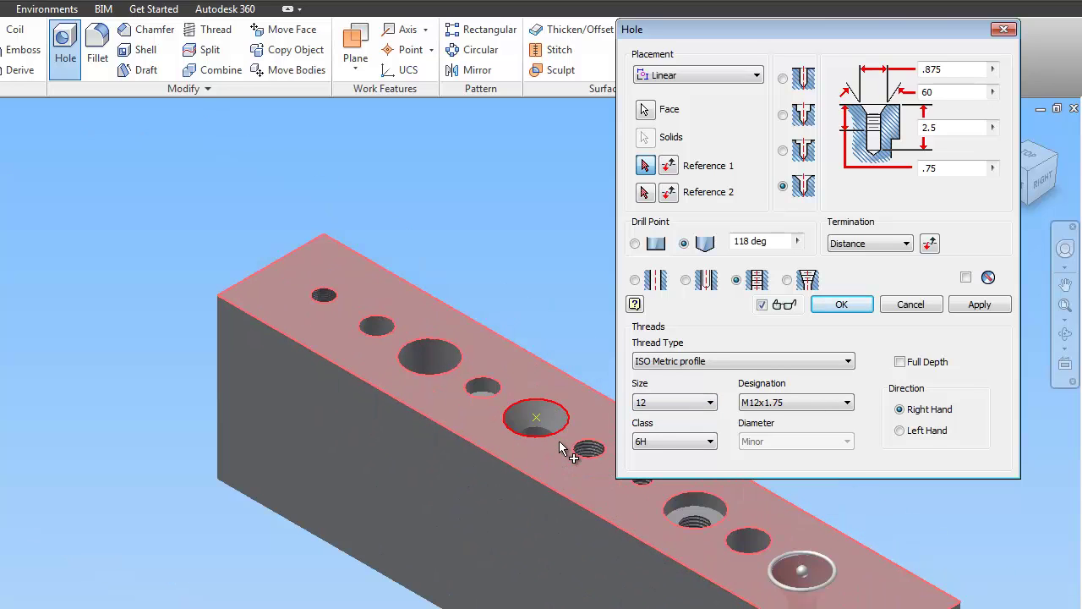
{"action": "left_click", "coordinate": [807, 405]}
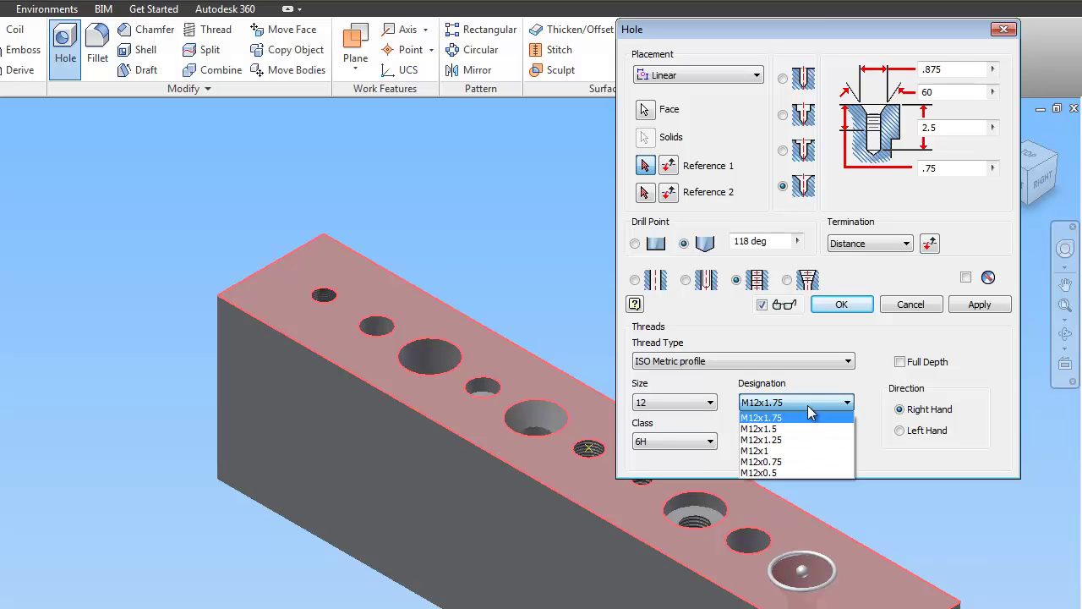
{"action": "left_click", "coordinate": [805, 436]}
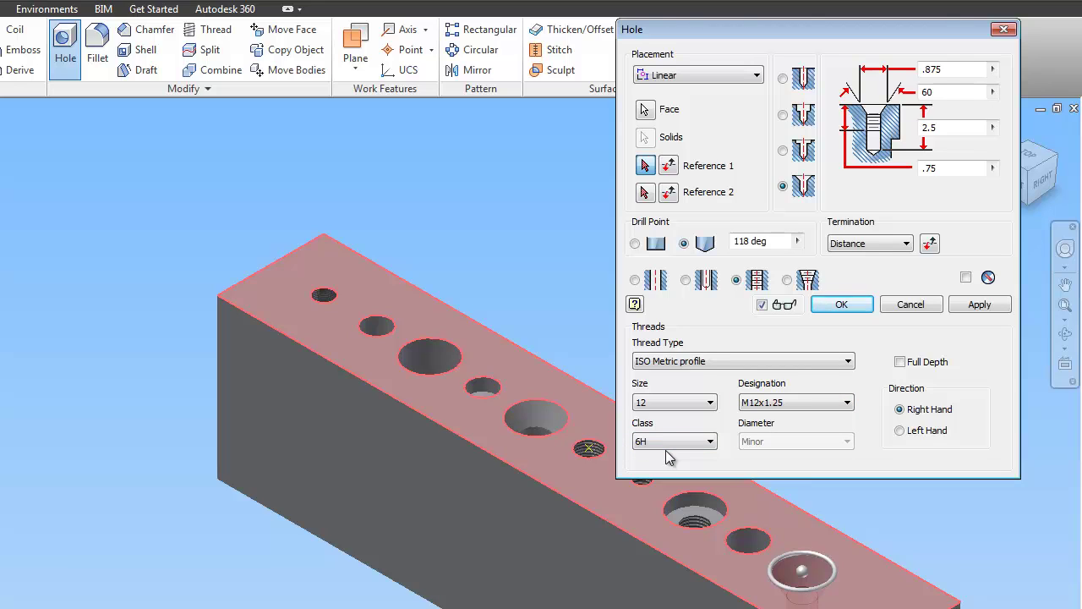
Step: Set the countersink diameter to 0.8, thread full depth, and terminate Through All
{"action": "double_click", "coordinate": [949, 71]}
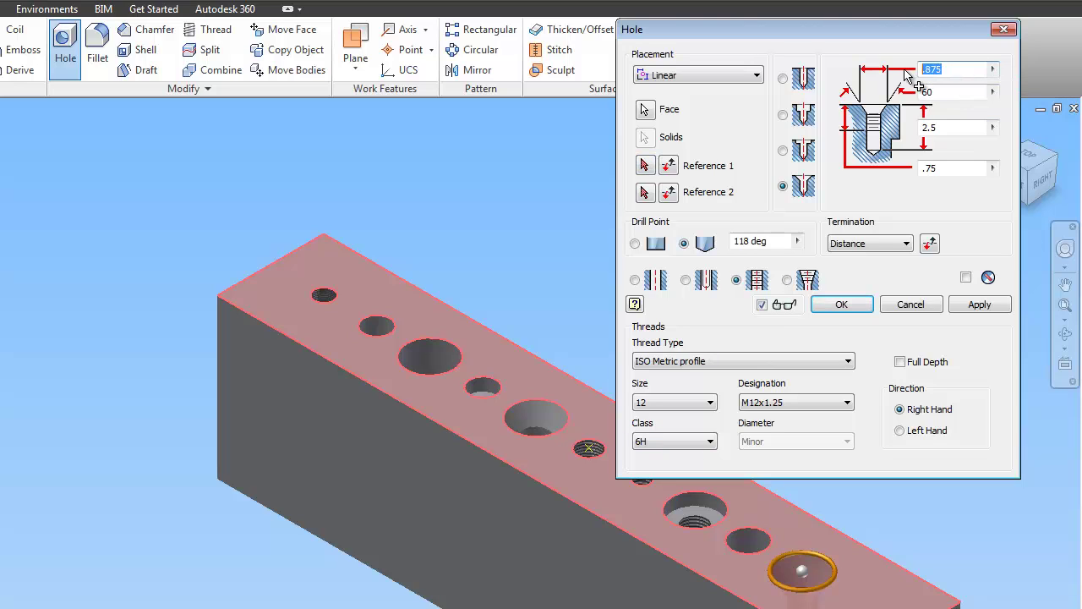
{"action": "type", "text": ".8"}
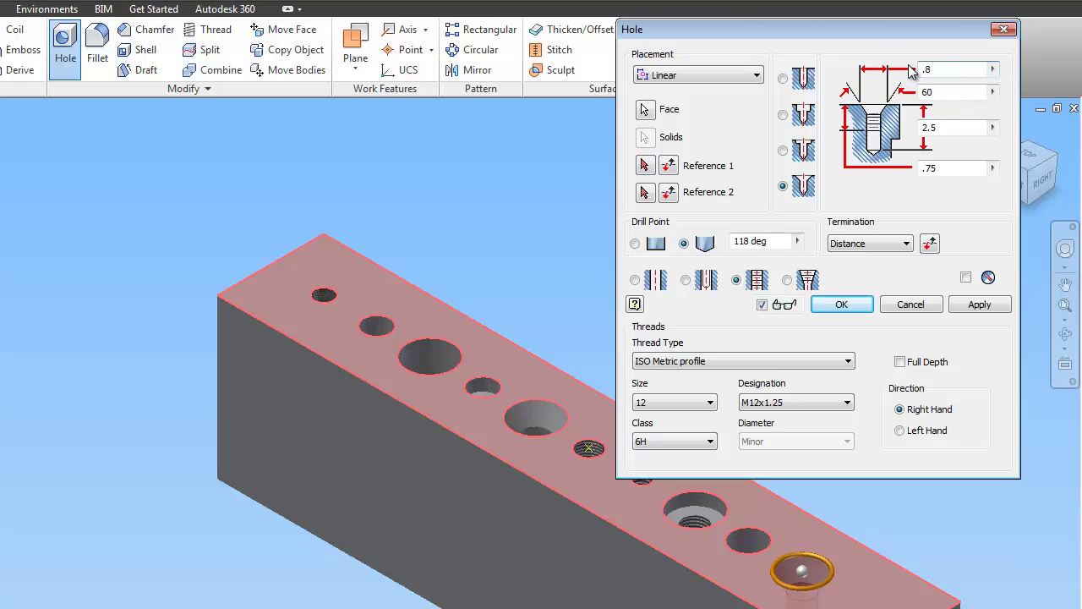
{"action": "left_click", "coordinate": [935, 93]}
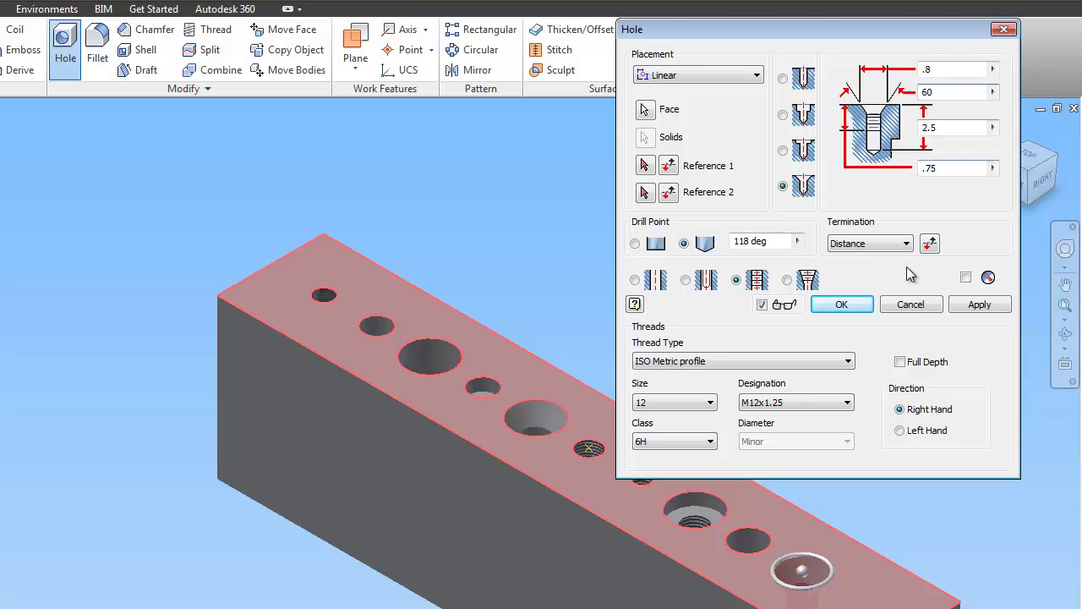
{"action": "left_click", "coordinate": [900, 362]}
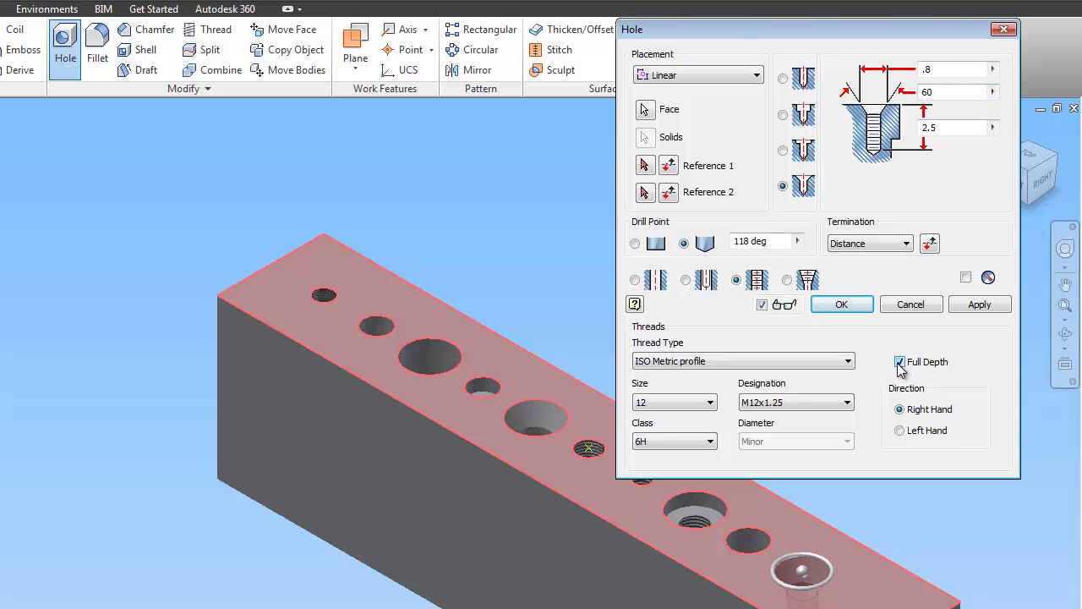
{"action": "left_click", "coordinate": [864, 246]}
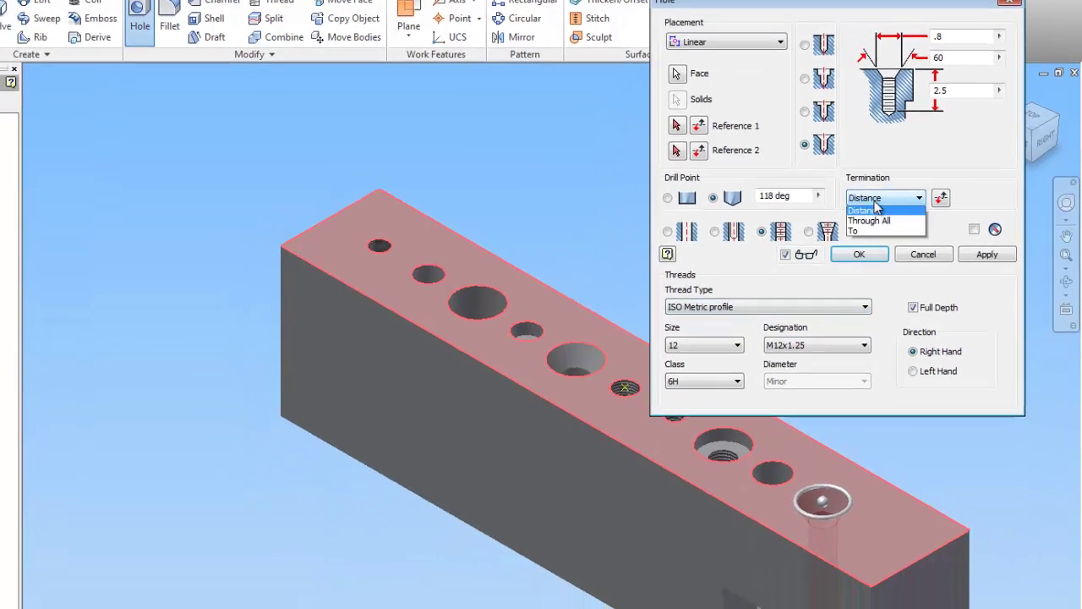
{"action": "left_click", "coordinate": [856, 231]}
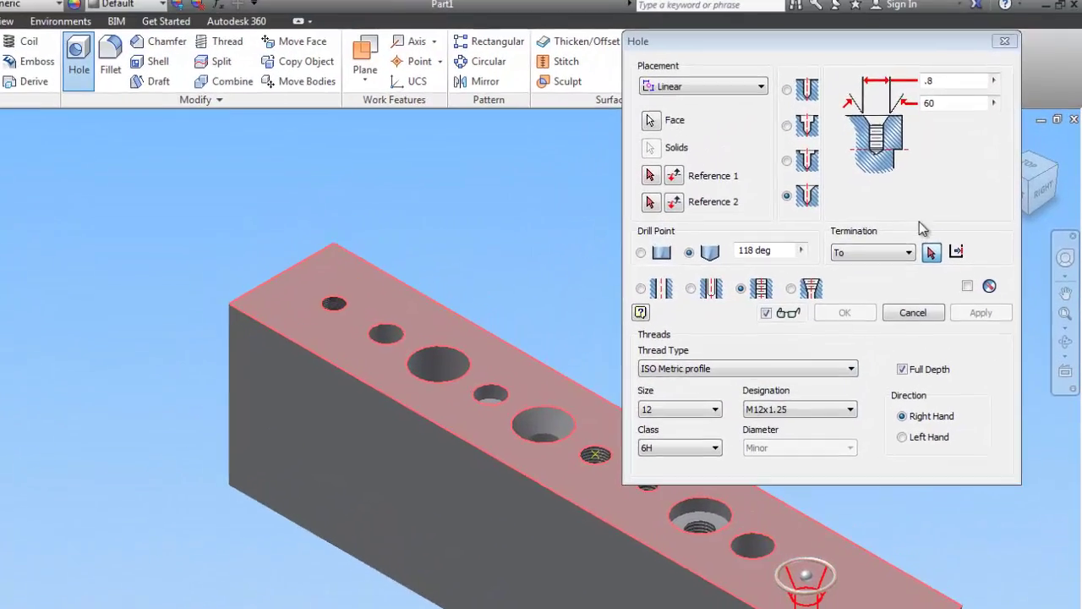
{"action": "left_click", "coordinate": [919, 119]}
{"action": "left_click", "coordinate": [877, 288]}
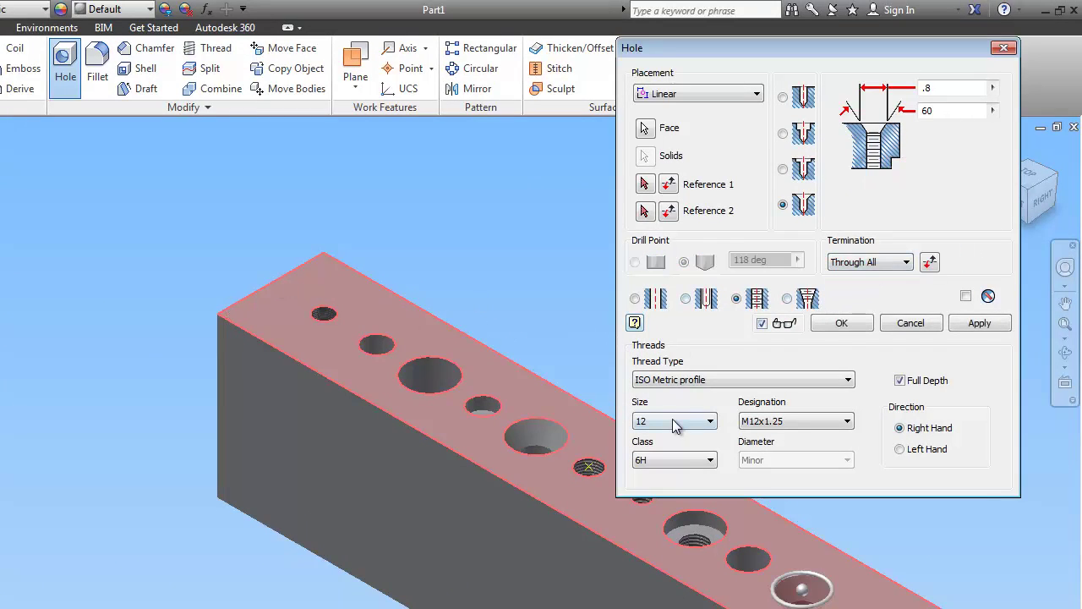
Step: Place the countersunk tapped hole 10 from the end edge and 1 from the right edge, creating Hole10
{"action": "left_click", "coordinate": [644, 184]}
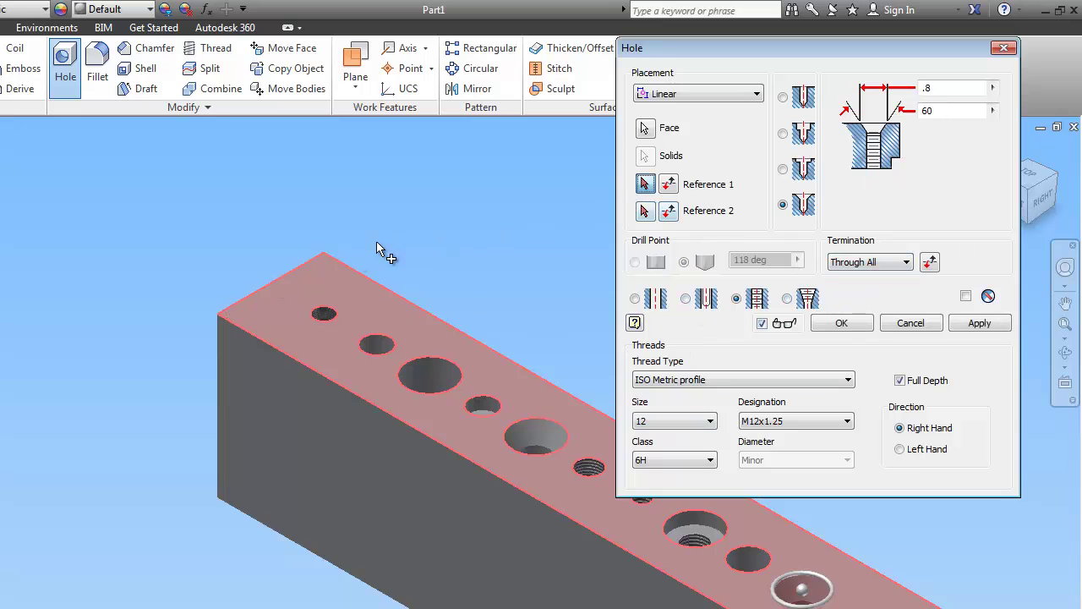
{"action": "left_click", "coordinate": [277, 279]}
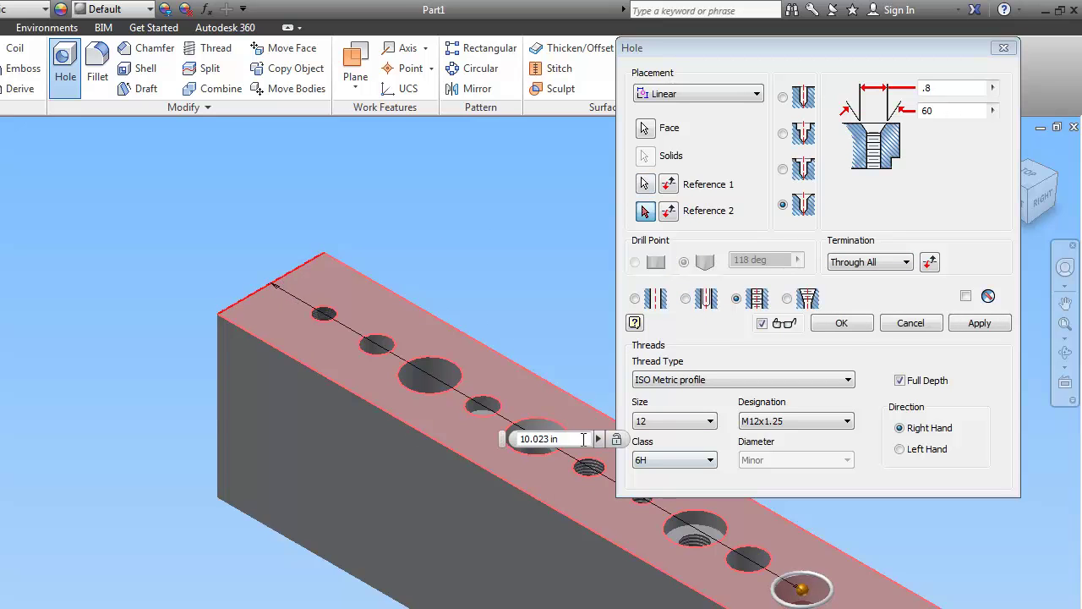
{"action": "left_click", "coordinate": [511, 438]}
{"action": "type", "text": "10"}
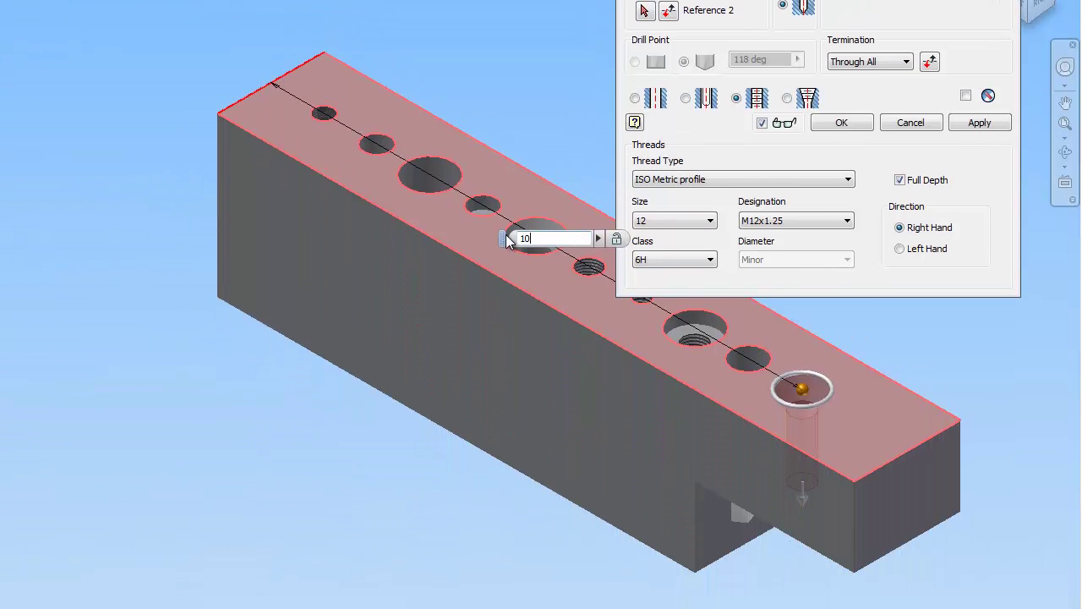
{"action": "left_click", "coordinate": [856, 367]}
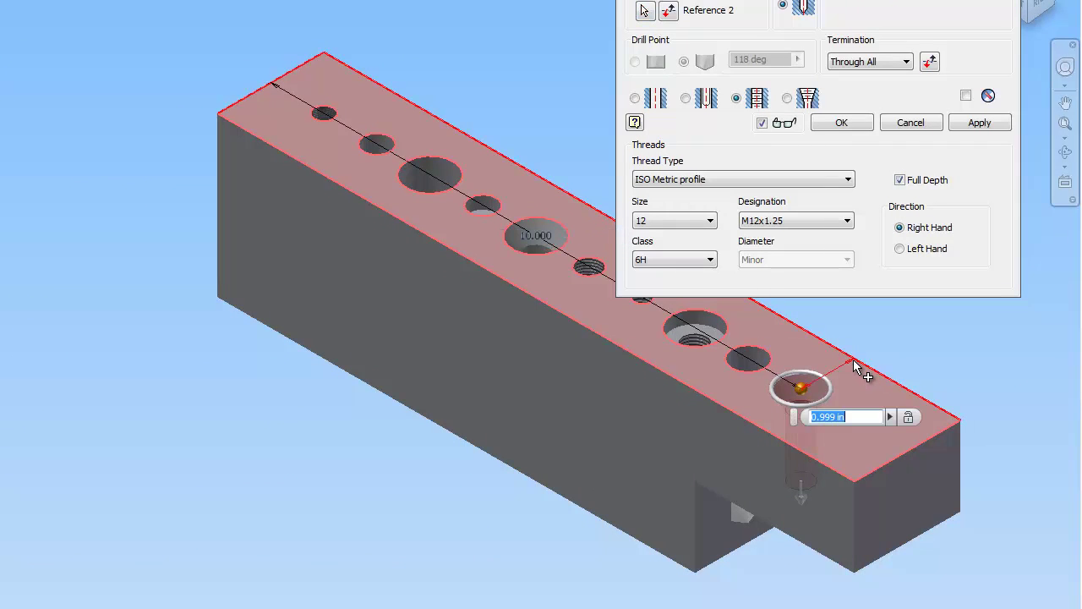
{"action": "type", "text": "1"}
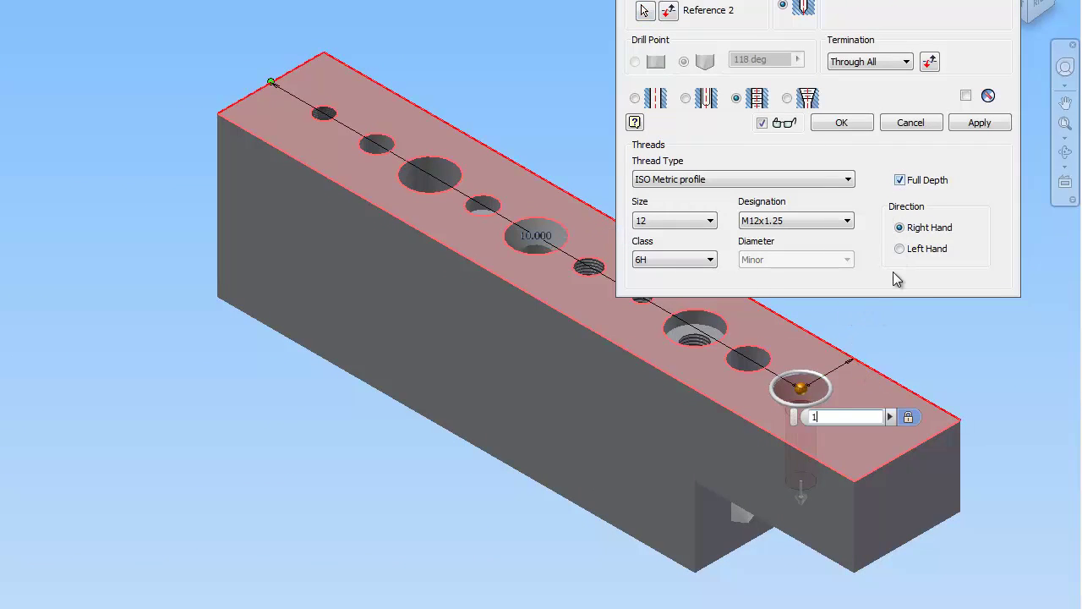
{"action": "key", "text": "Return"}
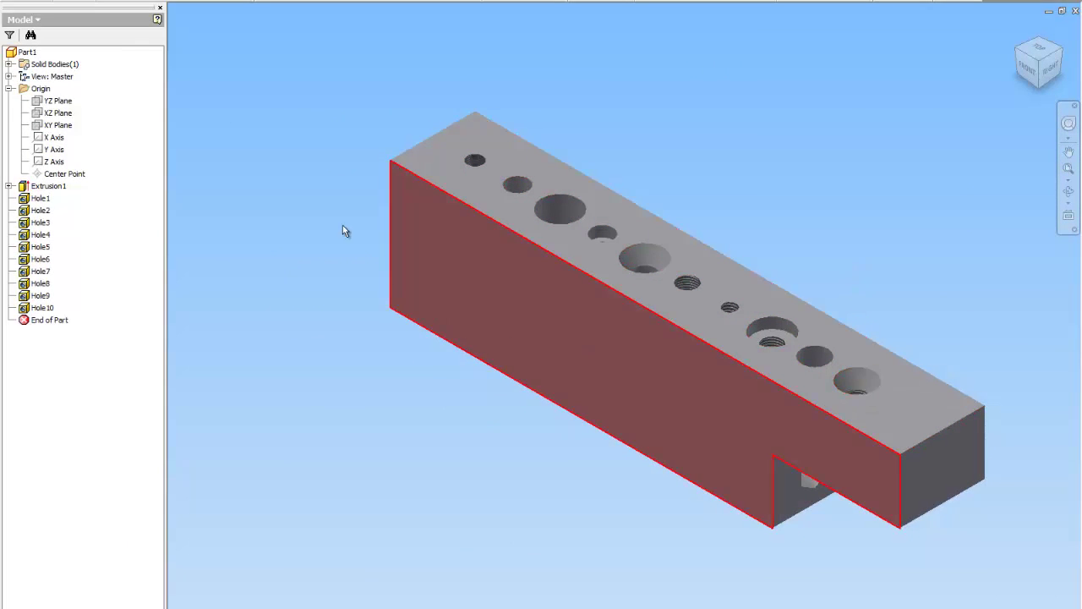
Step: Start a counterbored hole on the top face using ANSI Unified Screw Threads
{"action": "key", "text": "h"}
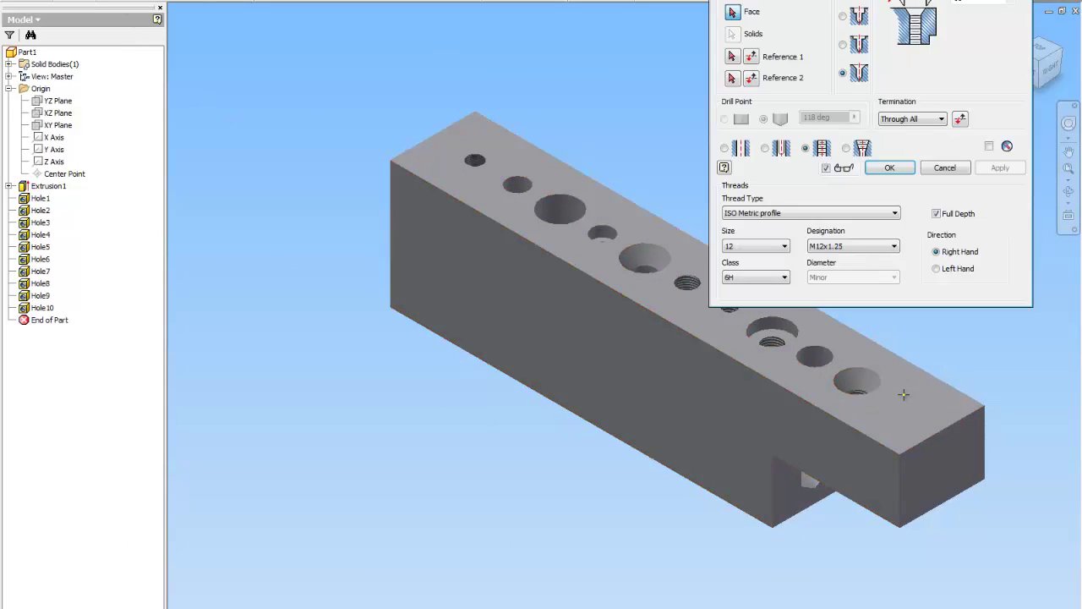
{"action": "left_click", "coordinate": [909, 406]}
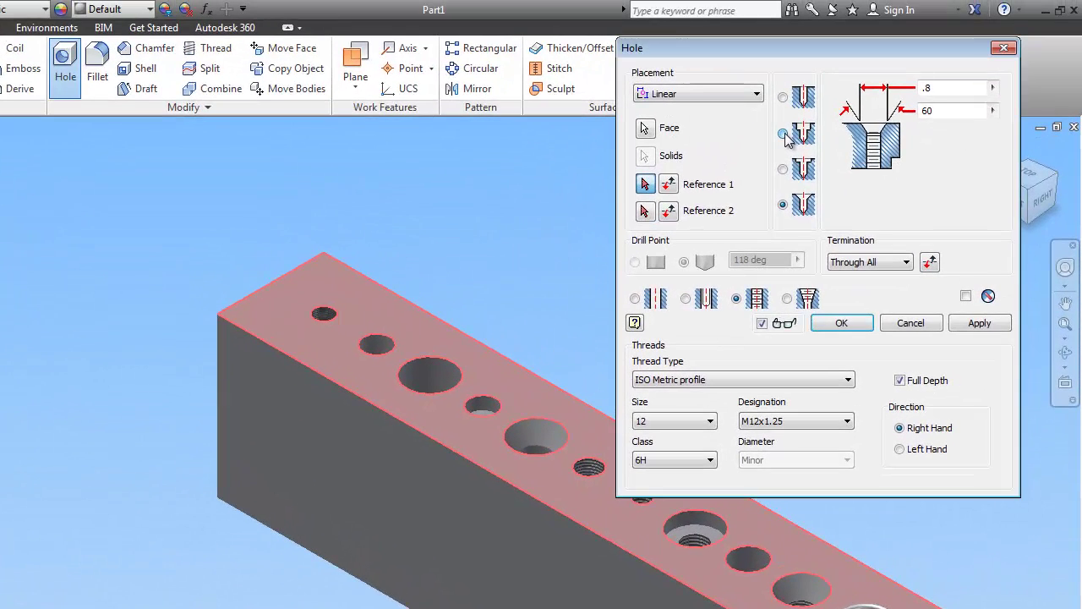
{"action": "left_click", "coordinate": [842, 16]}
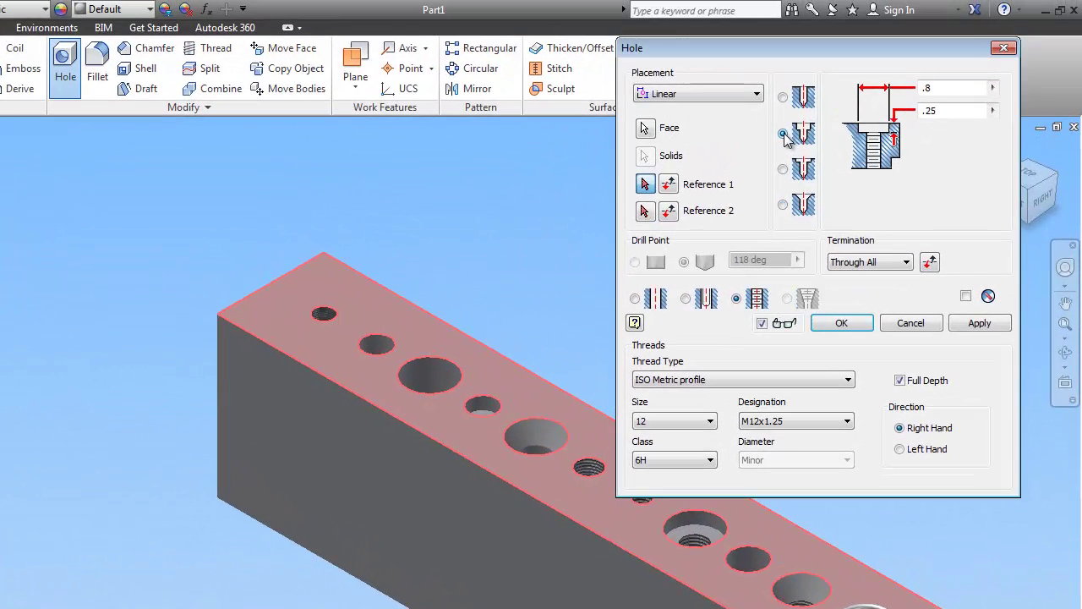
{"action": "left_click", "coordinate": [705, 379]}
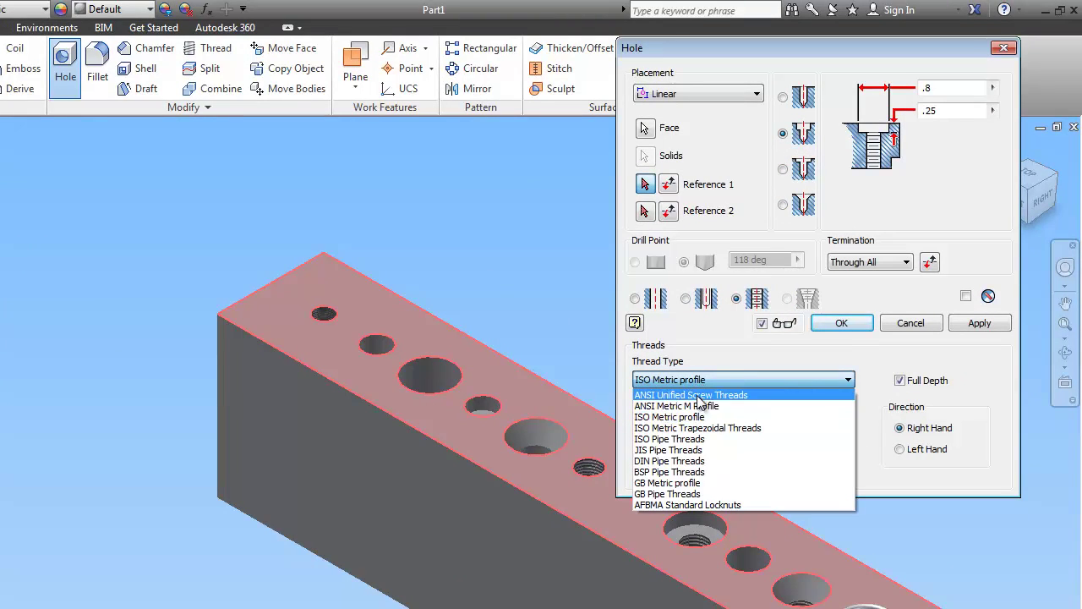
{"action": "left_click", "coordinate": [706, 395]}
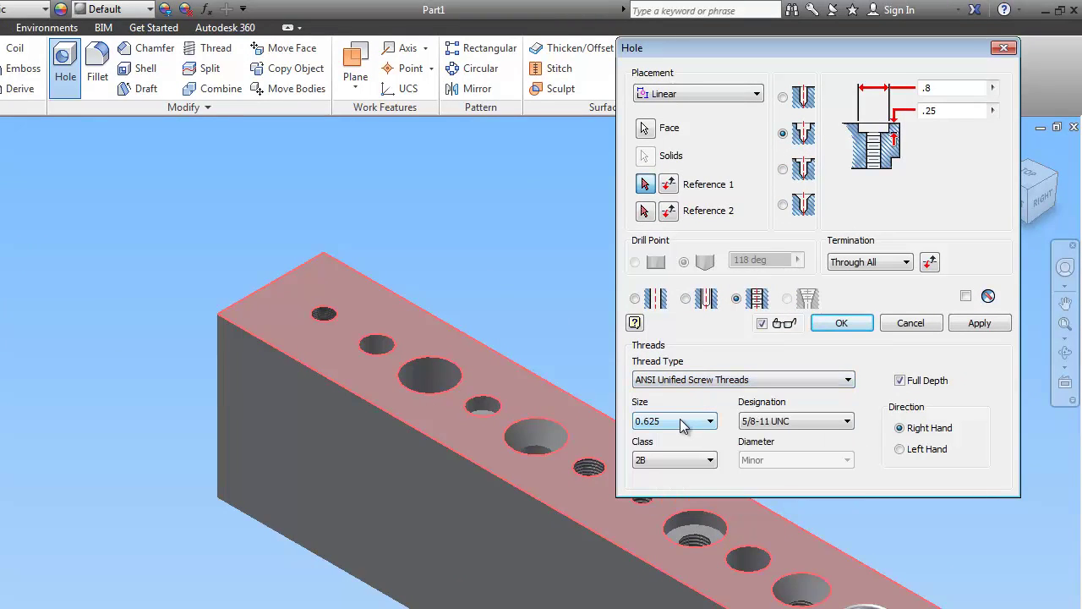
Step: Choose thread size 0.25, class 1B, and set the counterbore diameter to 1
{"action": "left_click", "coordinate": [682, 421]}
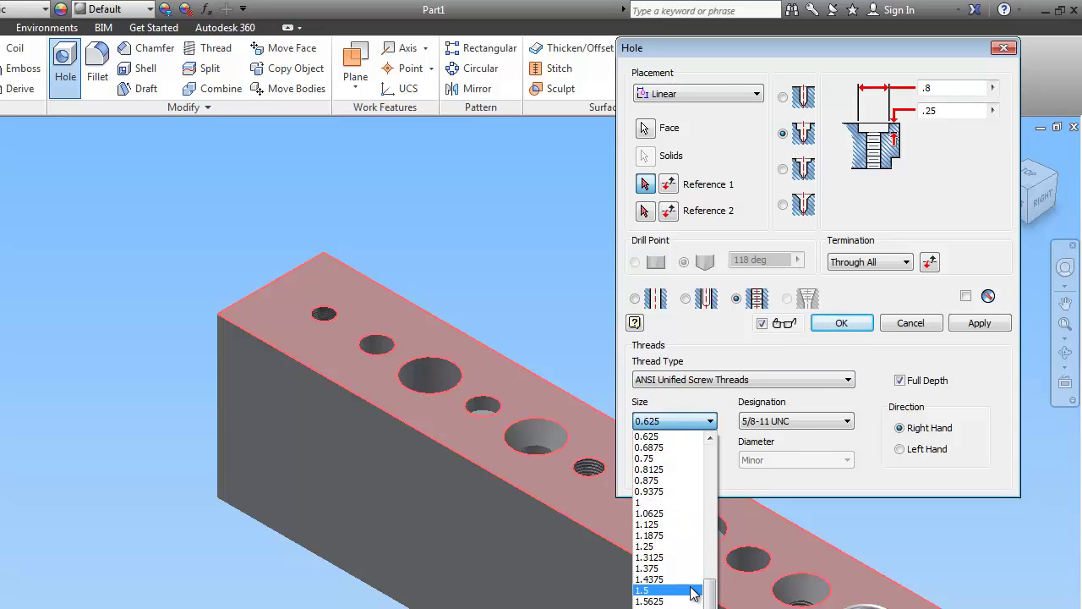
{"action": "scroll", "coordinate": [691, 592], "scroll_direction": "up", "scroll_amount": 5}
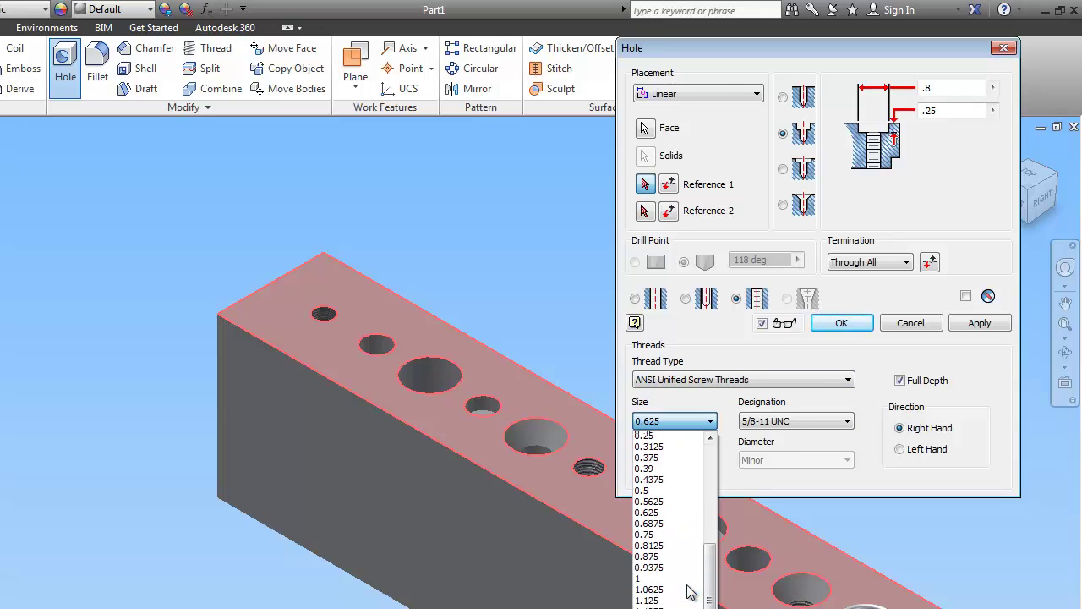
{"action": "scroll", "coordinate": [691, 592], "scroll_direction": "up", "scroll_amount": 2}
{"action": "left_click", "coordinate": [676, 556]}
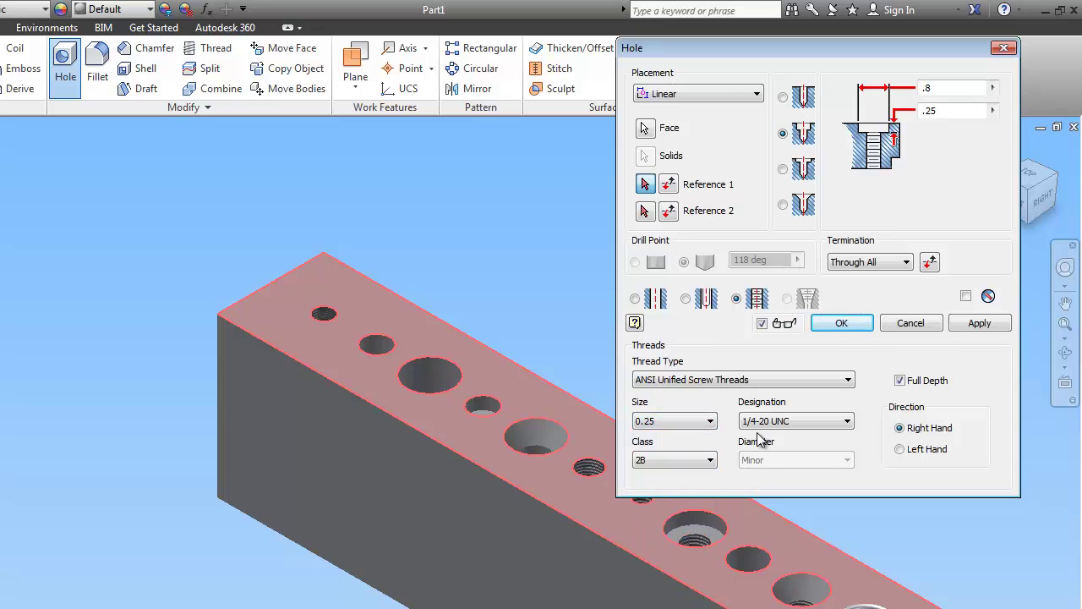
{"action": "left_click", "coordinate": [651, 461]}
{"action": "left_click", "coordinate": [663, 498]}
{"action": "left_click", "coordinate": [946, 90]}
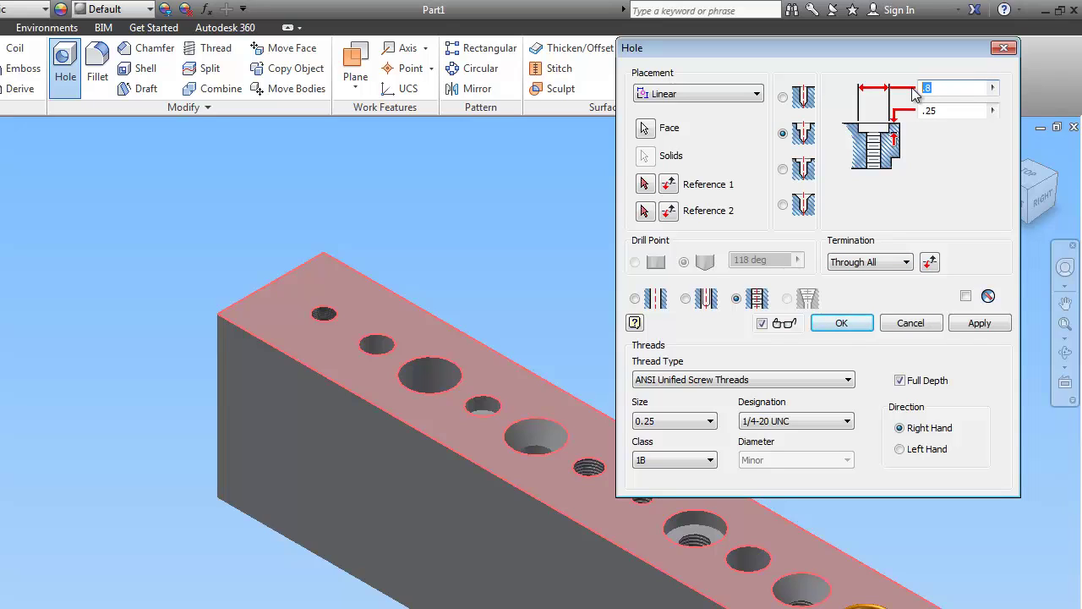
{"action": "left_click", "coordinate": [942, 114]}
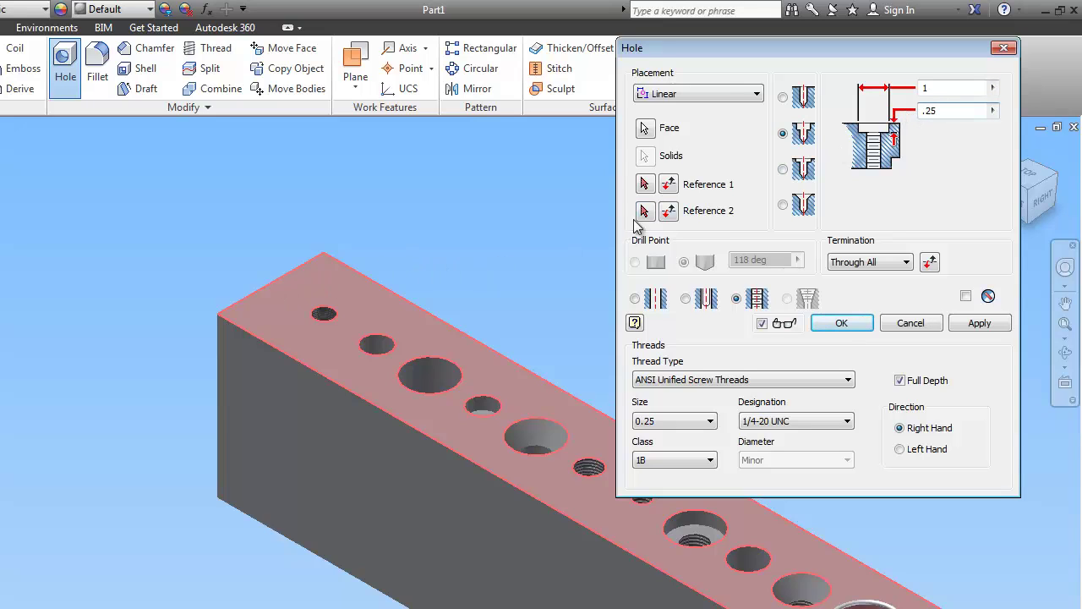
Step: Place the counterbored hole 11 from the far end and 1 from the long edge, creating Hole11
{"action": "left_click", "coordinate": [644, 183]}
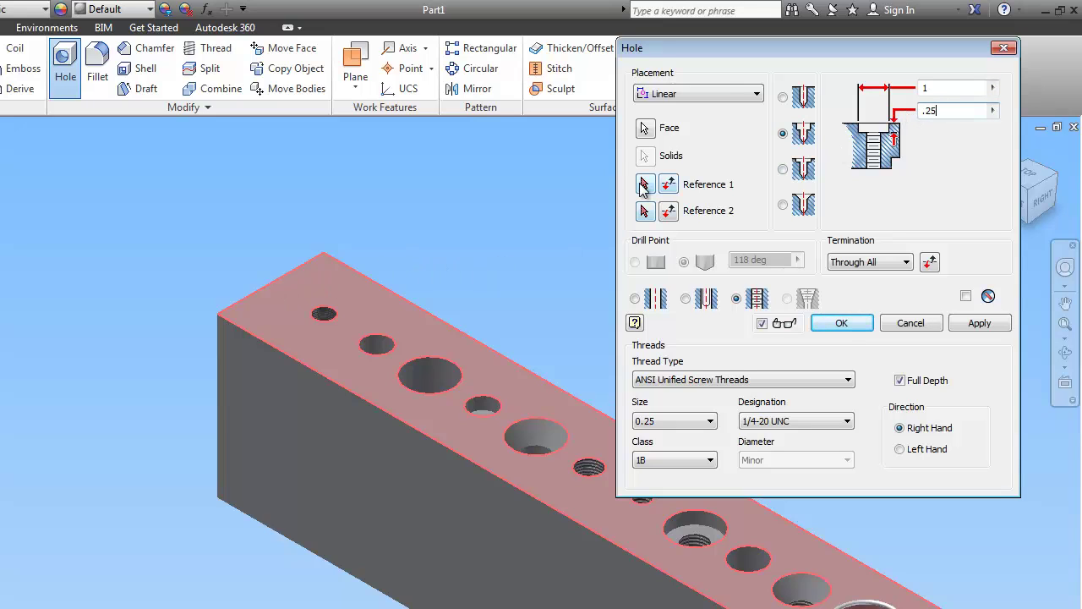
{"action": "left_click", "coordinate": [264, 283]}
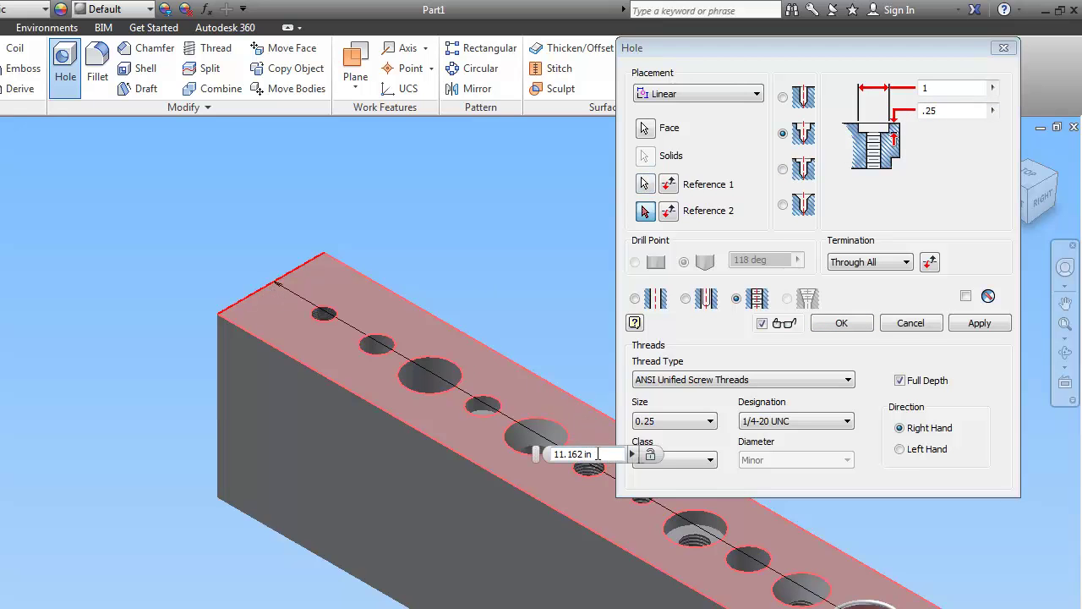
{"action": "left_click_drag", "start_coordinate": [597, 454], "coordinate": [550, 457]}
{"action": "type", "text": "11"}
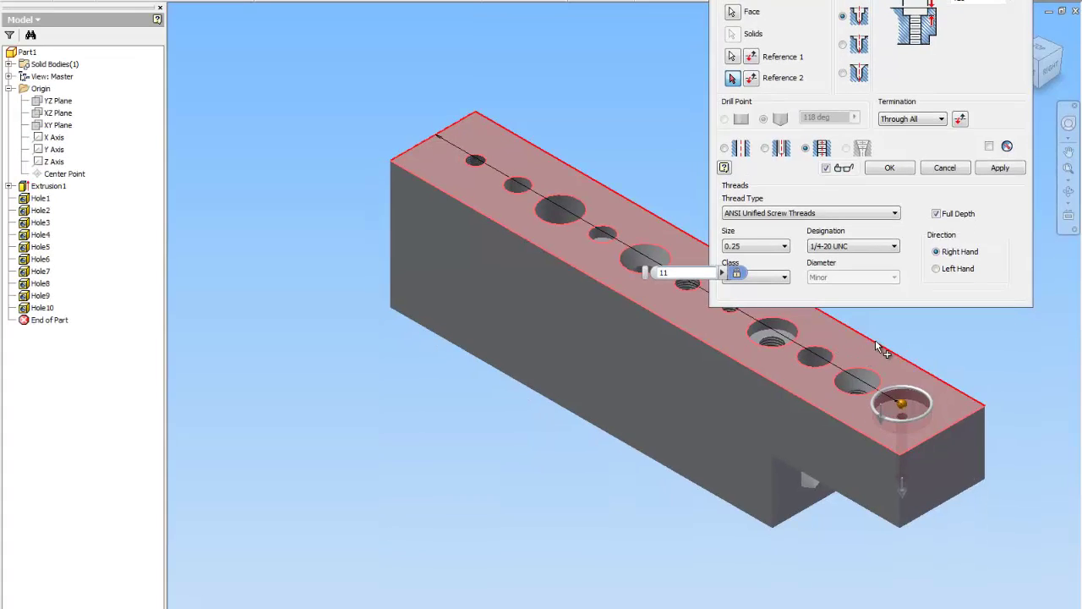
{"action": "left_click", "coordinate": [874, 340]}
{"action": "type", "text": "1"}
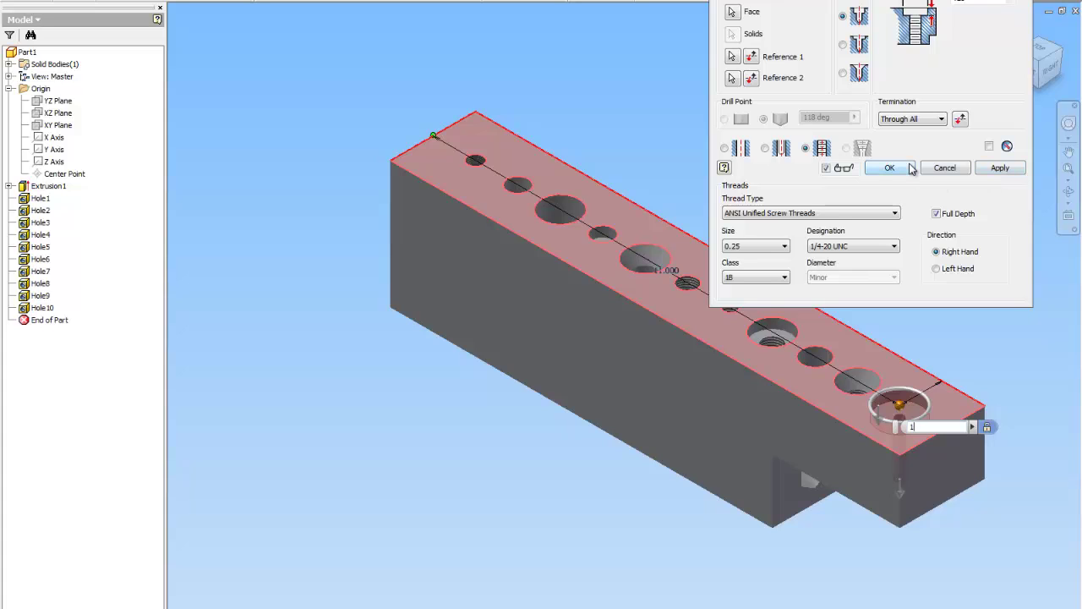
{"action": "left_click", "coordinate": [889, 168]}
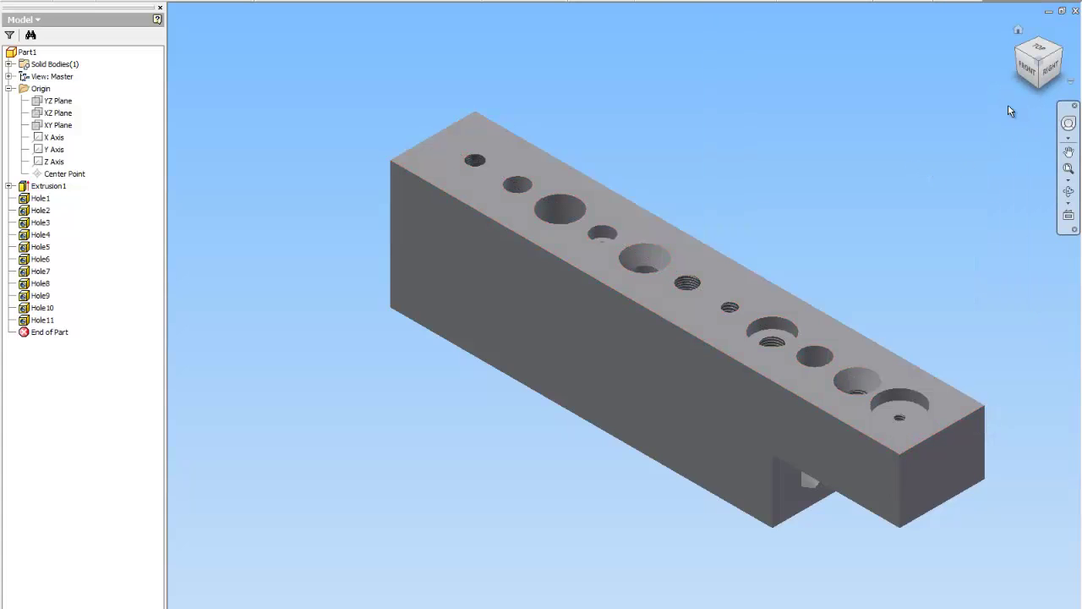
{"action": "left_click", "coordinate": [1030, 54]}
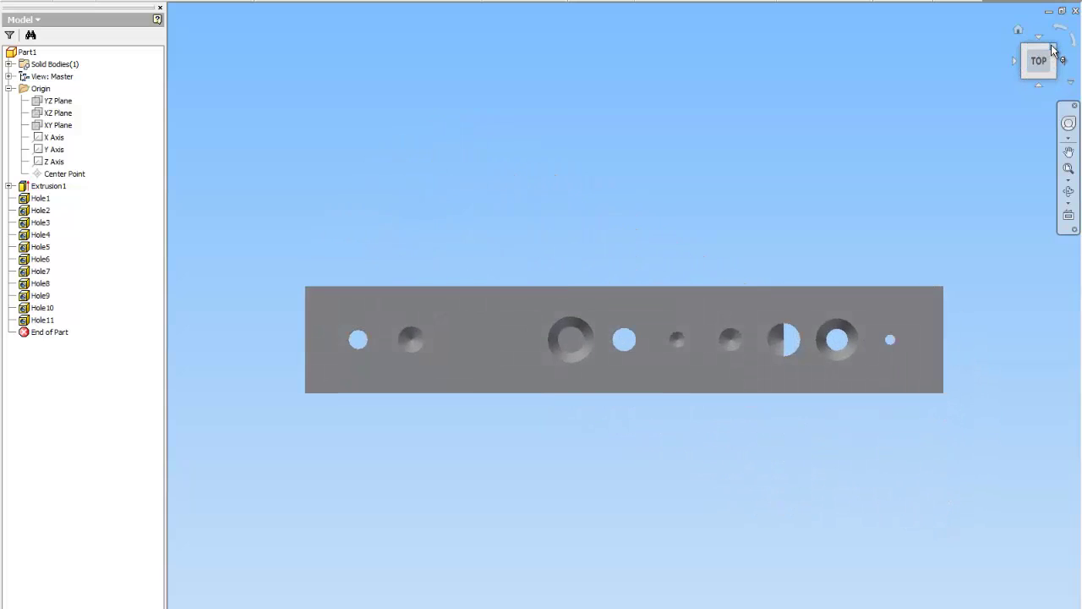
{"action": "left_click", "coordinate": [1057, 49]}
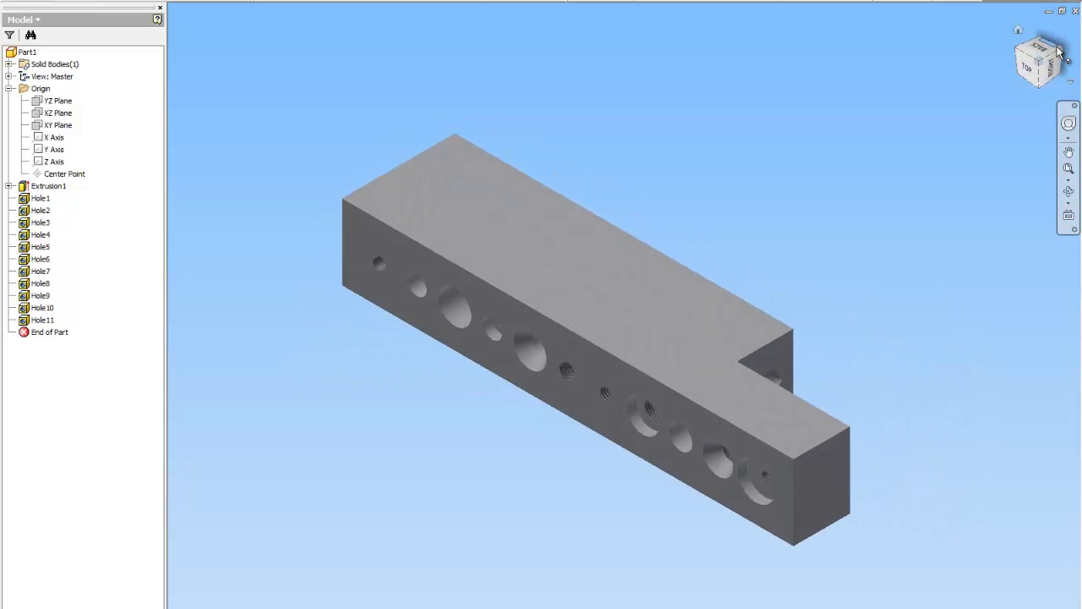
{"action": "left_click", "coordinate": [1058, 49]}
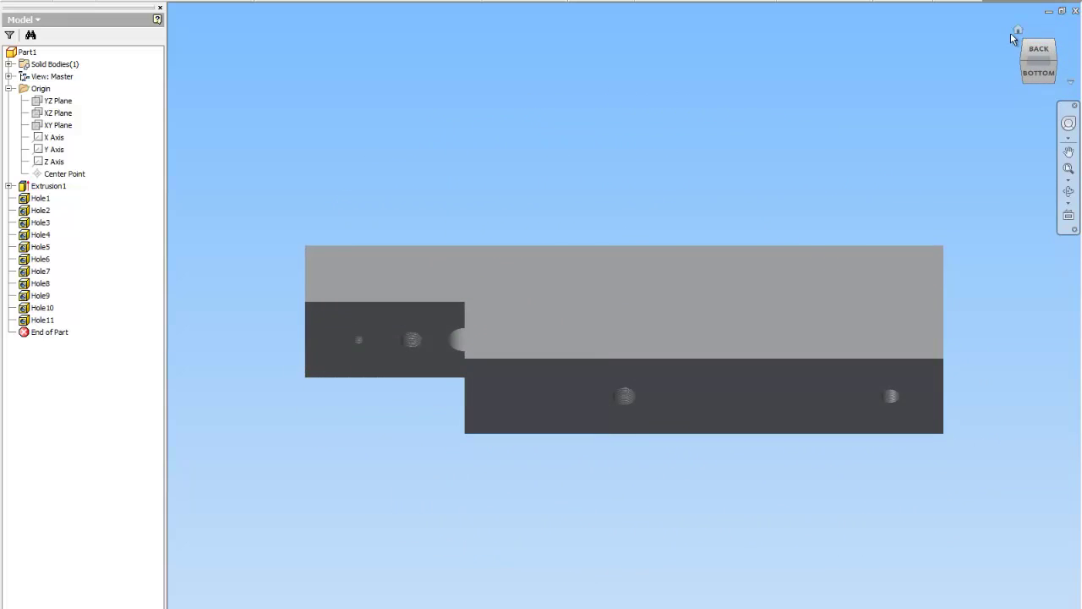
{"action": "left_click", "coordinate": [1018, 31]}
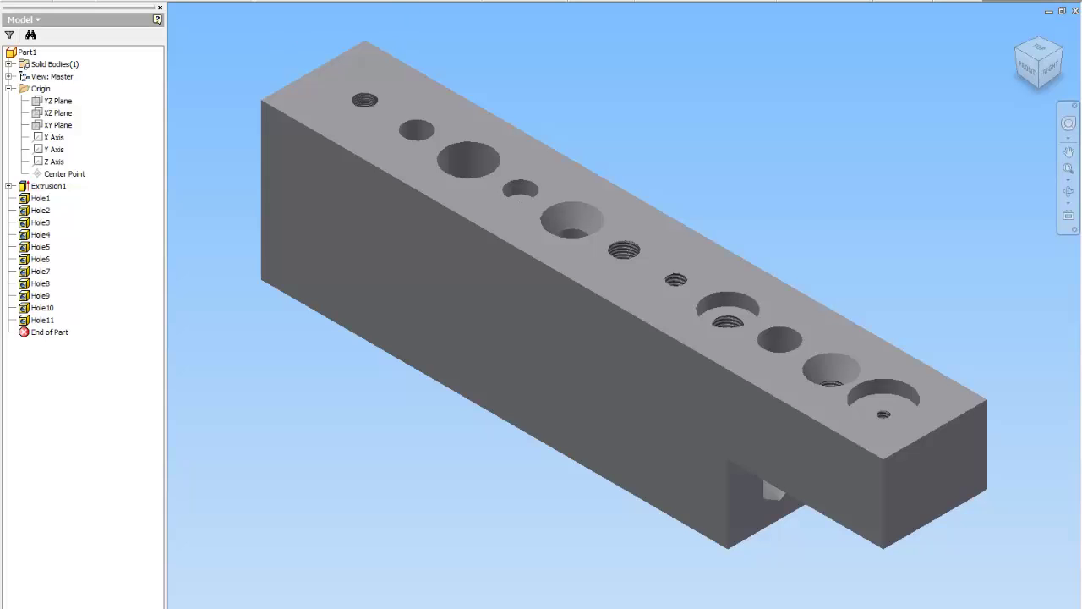
Step: Apply the Gold appearance to the block and save it as the part file holes.ipt
{"action": "left_click", "coordinate": [302, 284]}
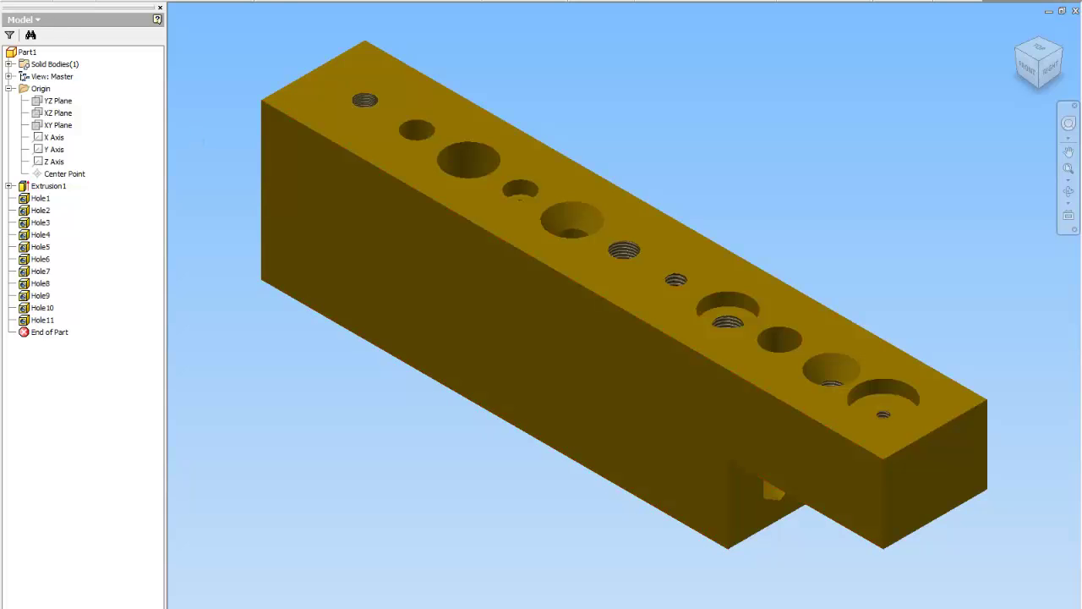
{"action": "left_click", "coordinate": [15, 4]}
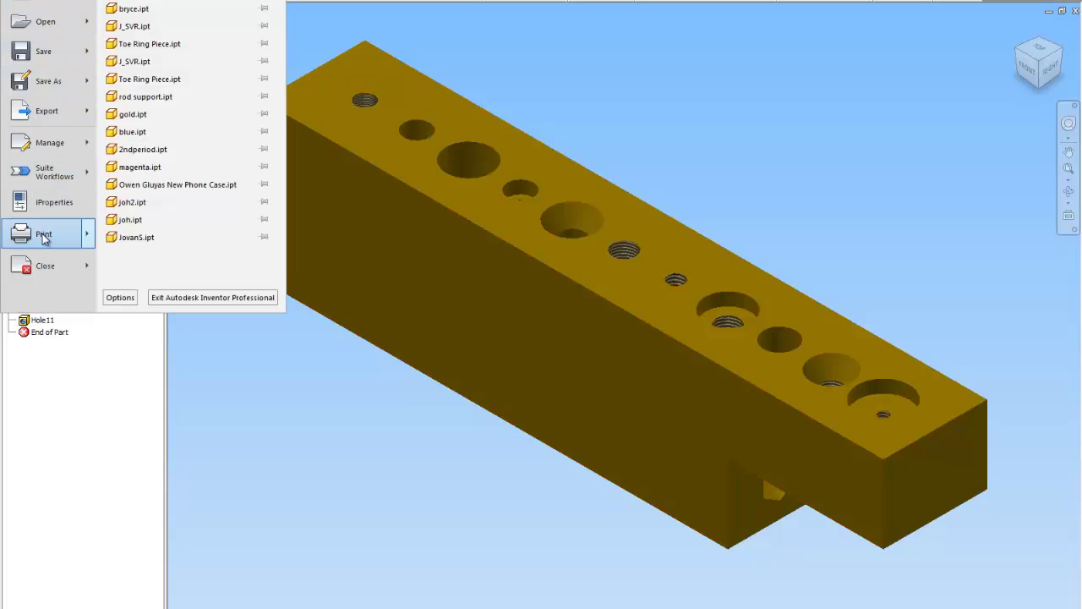
{"action": "mouse_move", "coordinate": [45, 83]}
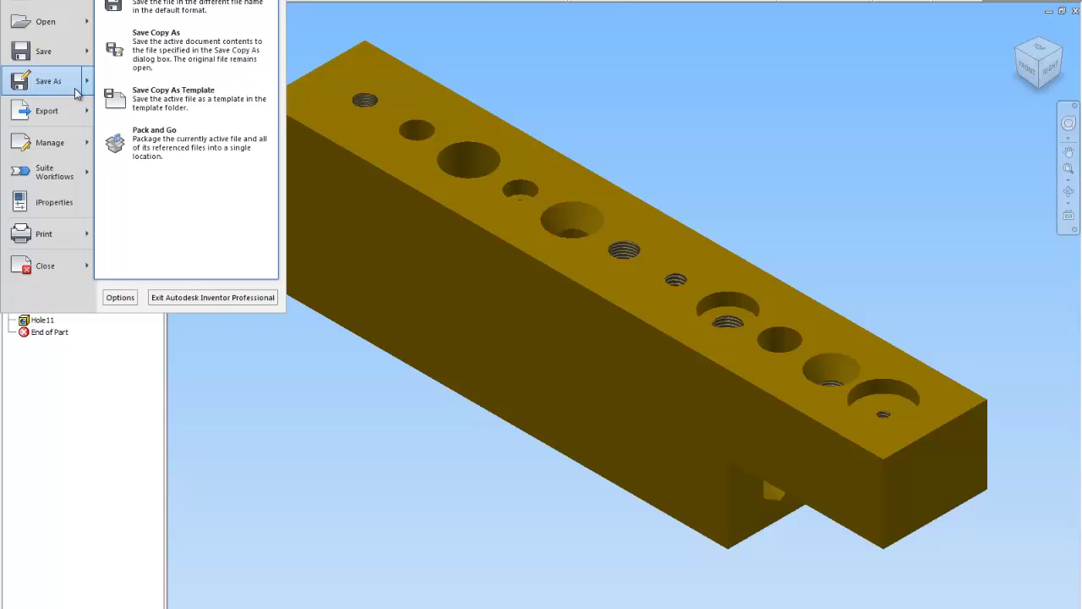
{"action": "left_click", "coordinate": [195, 12]}
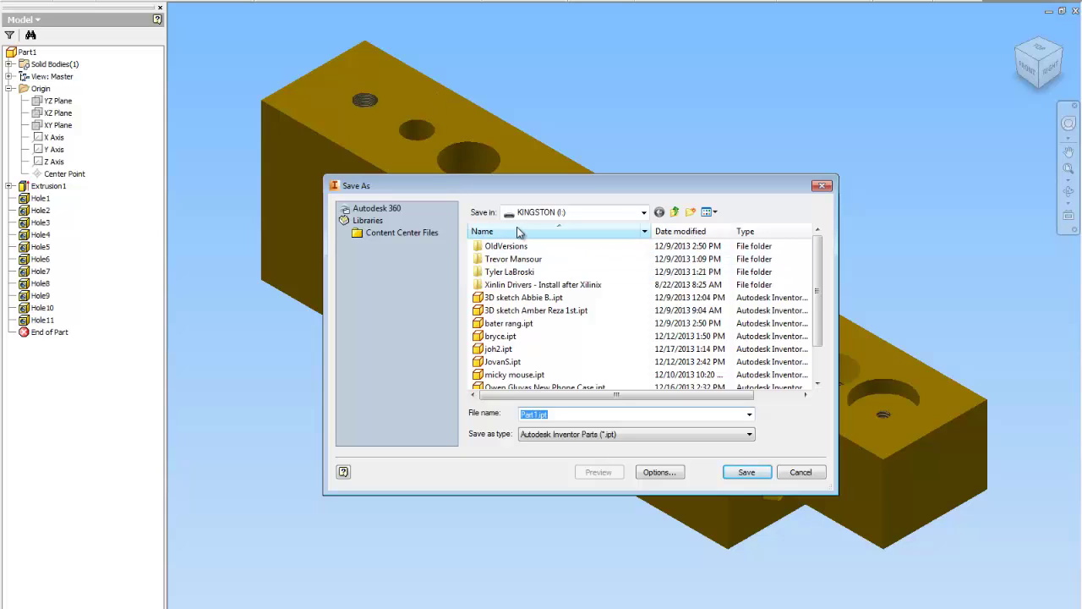
{"action": "type", "text": "hold"}
{"action": "key", "text": "Return"}
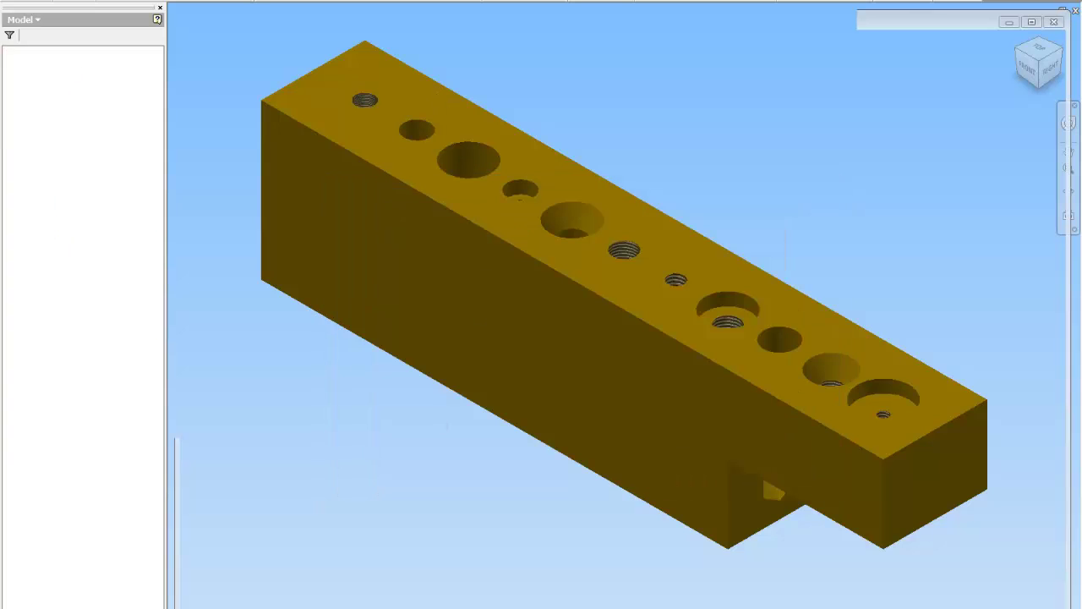